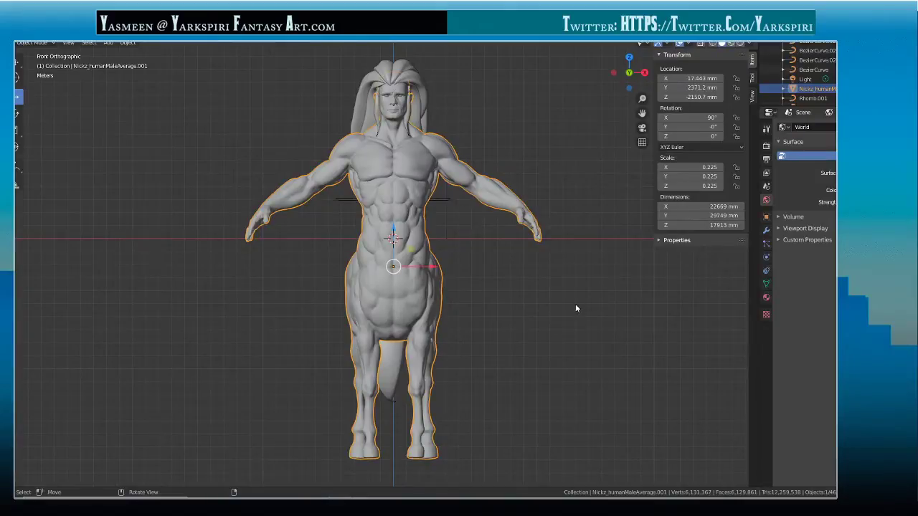
# - Examine the centaur model's torso, arms, hair and horse body from several angles
pyautogui.moveTo(575, 308); pyautogui.dragTo(481, 187, button='middle')
pyautogui.scroll(3, 486, 228)
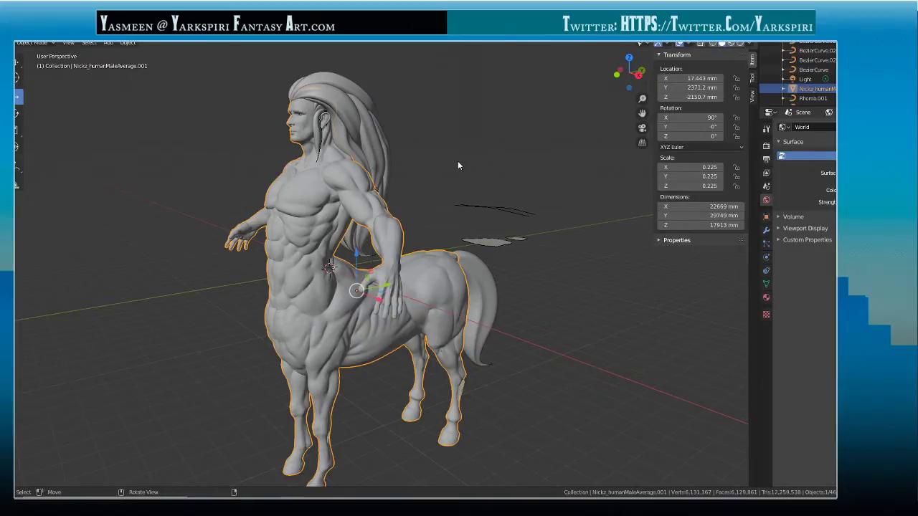
pyautogui.moveTo(445, 167)
pyautogui.mouseDown(button='middle')
pyautogui.moveTo(450, 160)
pyautogui.moveTo(301, 152)
pyautogui.moveTo(416, 162)
pyautogui.moveTo(438, 152)
pyautogui.mouseUp(button='middle')
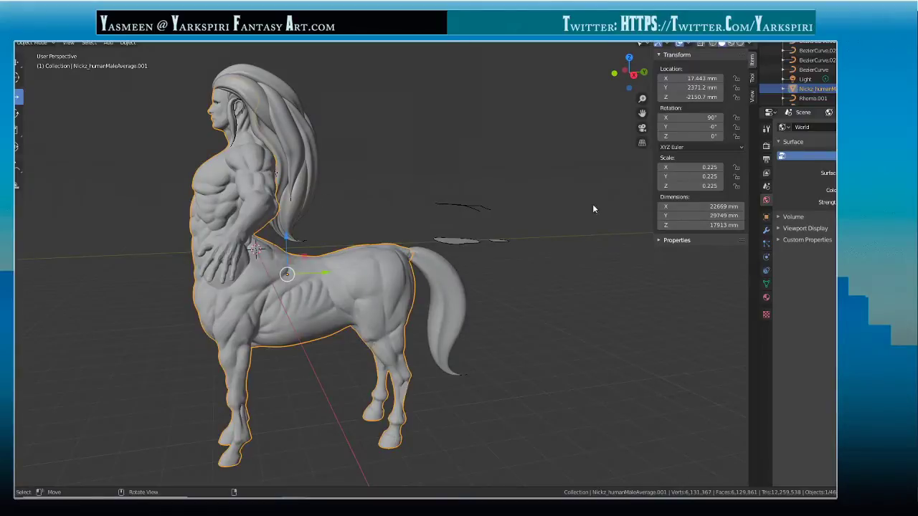
pyautogui.moveTo(344, 168); pyautogui.dragTo(506, 213, button='middle')
pyautogui.scroll(3, 387, 171)
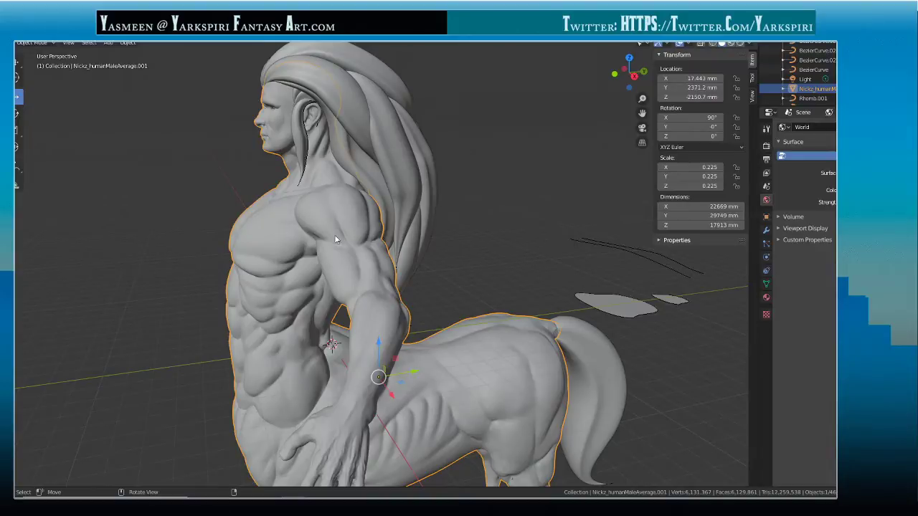
pyautogui.scroll(5, 334, 238)
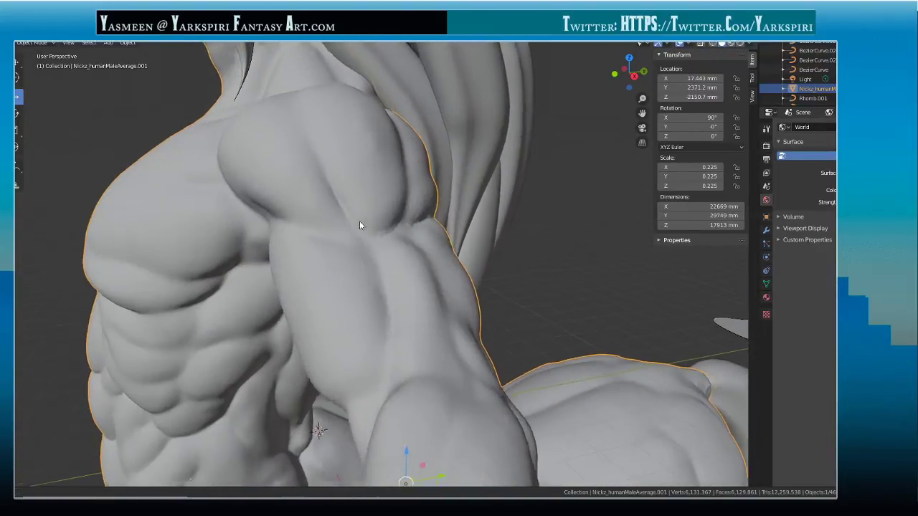
pyautogui.moveTo(360, 225); pyautogui.dragTo(348, 240, button='middle')
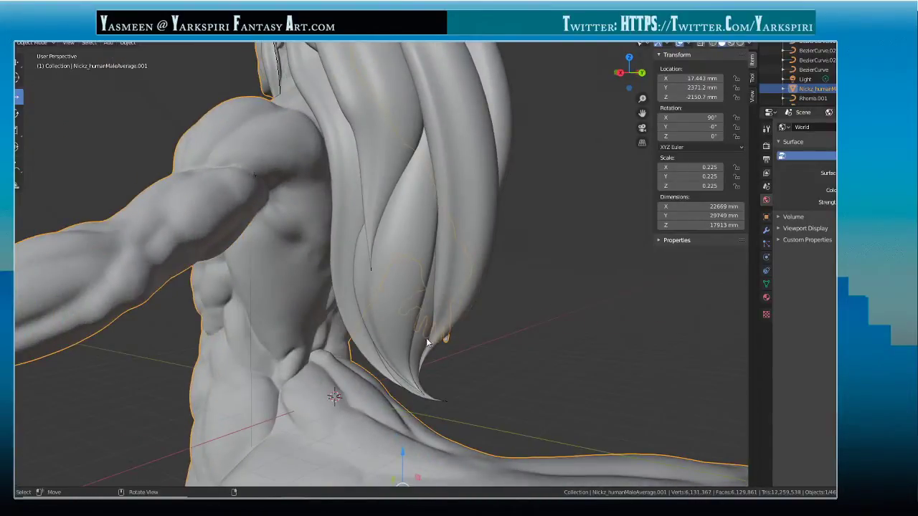
pyautogui.moveTo(426, 337); pyautogui.dragTo(390, 248, button='middle')
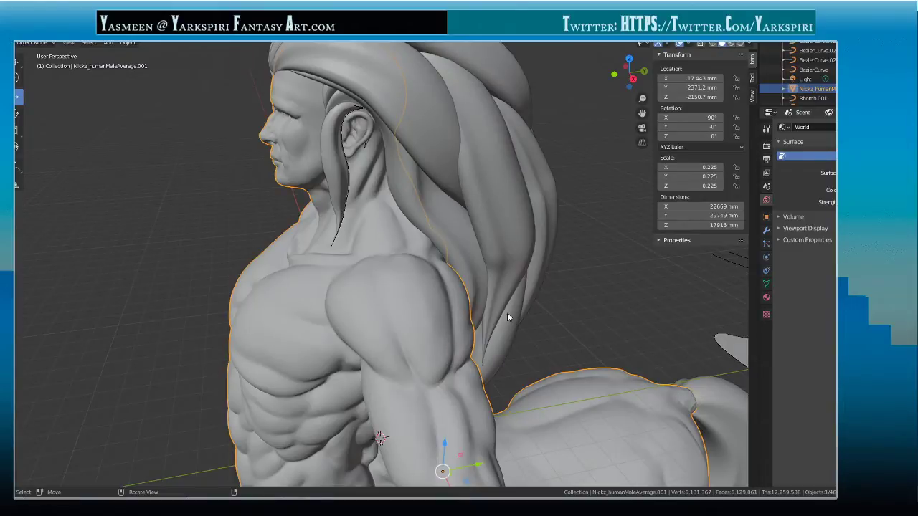
pyautogui.scroll(-2, 507, 313)
pyautogui.moveTo(398, 268); pyautogui.dragTo(416, 210, button='middle')
# - Turn on X-ray display in the viewport to see the armatures through the centaur's body
pyautogui.click(749, 45)
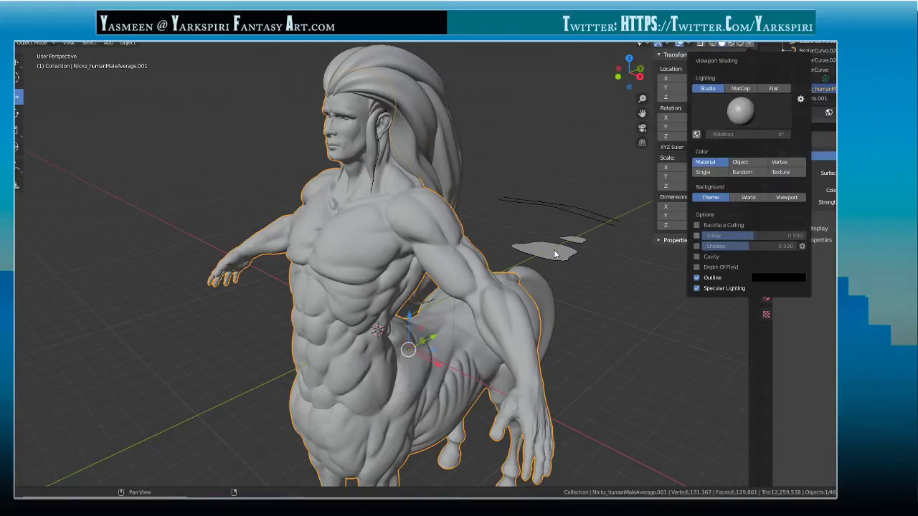
pyautogui.hotkey('alt', 'z')
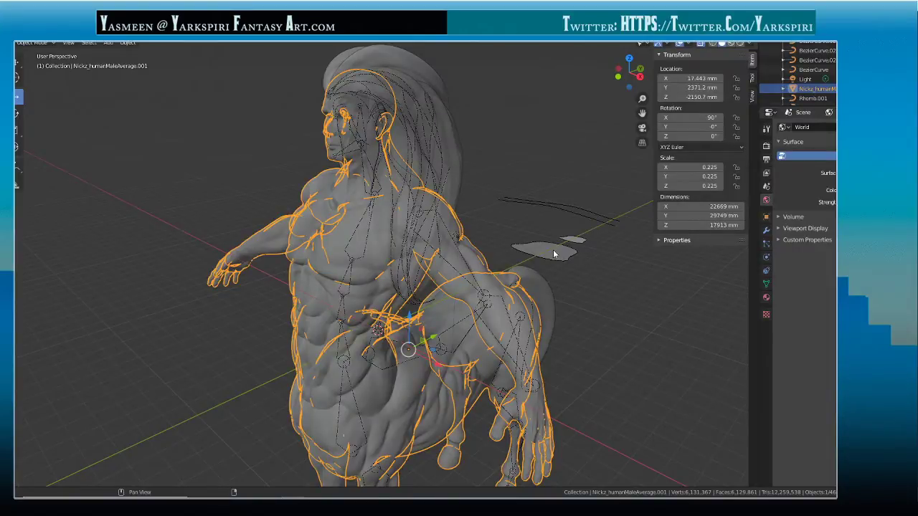
# - Examine the placement of the armature bones in the centaur's torso, arm, horse body and legs
pyautogui.press('KP_3')
pyautogui.keyDown('shift'); pyautogui.moveTo(466, 245); pyautogui.dragTo(465, 157, button='middle'); pyautogui.keyUp('shift')
pyautogui.keyDown('shift'); pyautogui.moveTo(530, 256); pyautogui.dragTo(420, 240, button='middle'); pyautogui.keyUp('shift')
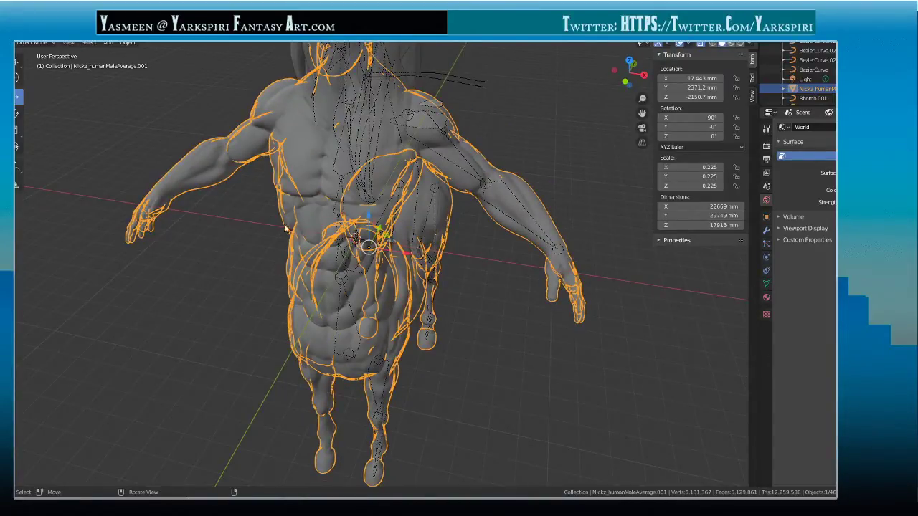
pyautogui.moveTo(469, 186); pyautogui.dragTo(403, 187, button='middle')
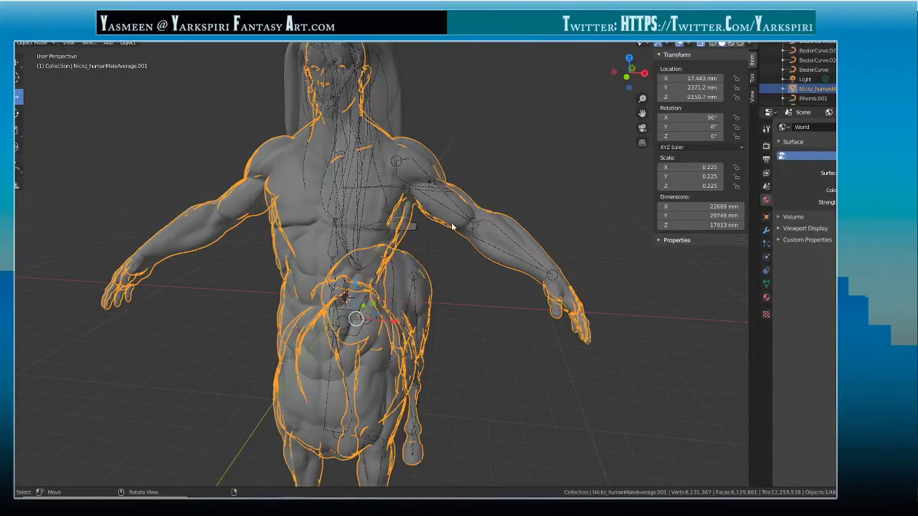
pyautogui.moveTo(430, 217); pyautogui.dragTo(476, 232, button='middle')
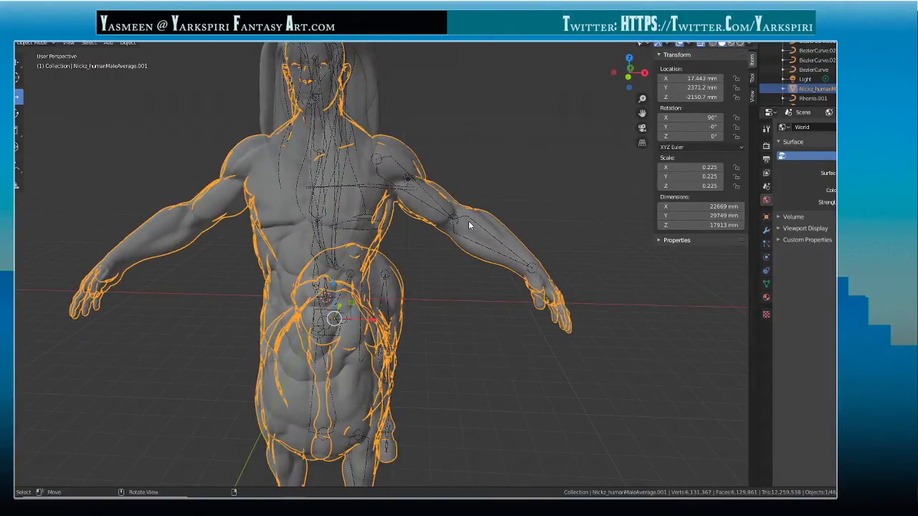
pyautogui.keyDown('shift'); pyautogui.moveTo(500, 253); pyautogui.dragTo(382, 255, button='middle'); pyautogui.keyUp('shift')
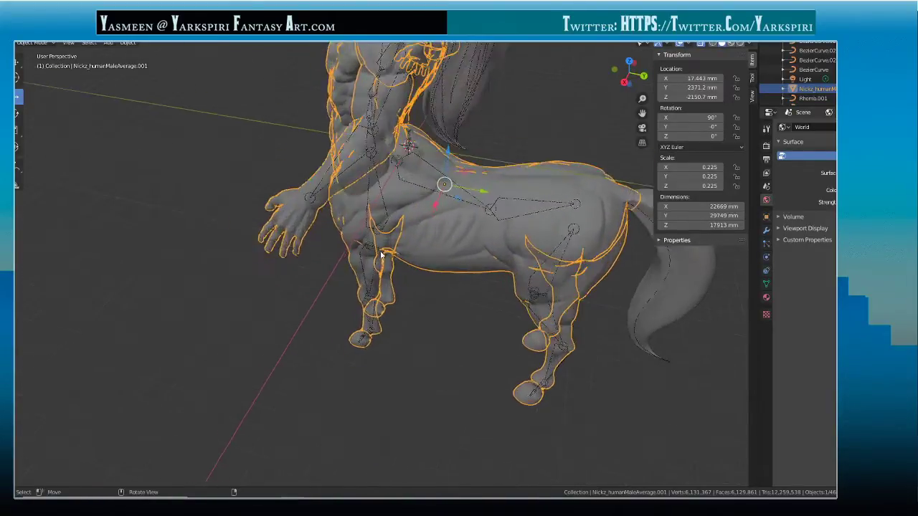
pyautogui.scroll(2, 382, 254)
# - Select the arm armature that ends at the centaur's wrist
pyautogui.press('KP_7')
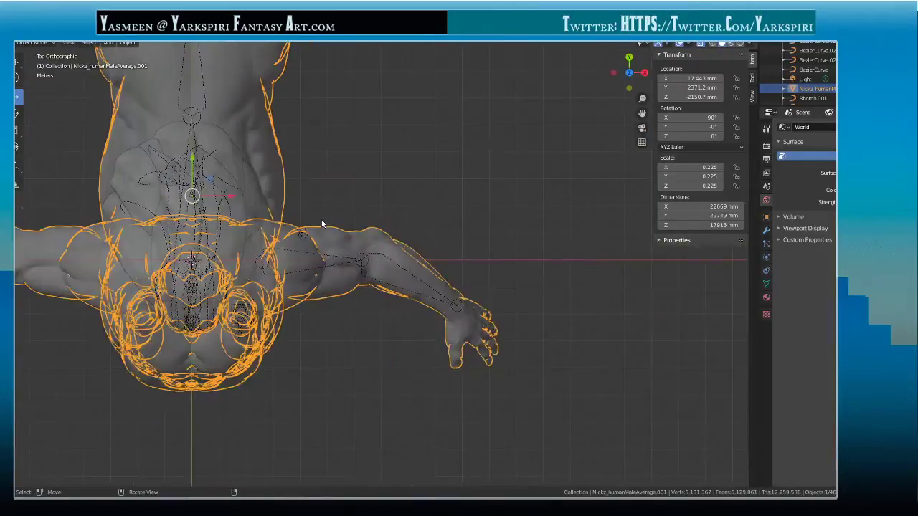
pyautogui.scroll(4, 358, 301)
pyautogui.keyDown('shift'); pyautogui.moveTo(358, 301); pyautogui.dragTo(478, 255, button='middle'); pyautogui.keyUp('shift')
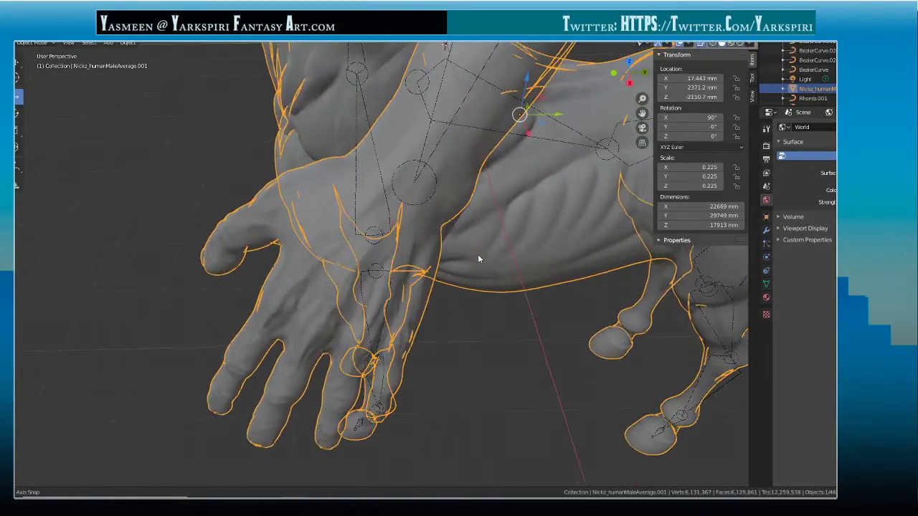
pyautogui.click(412, 205)
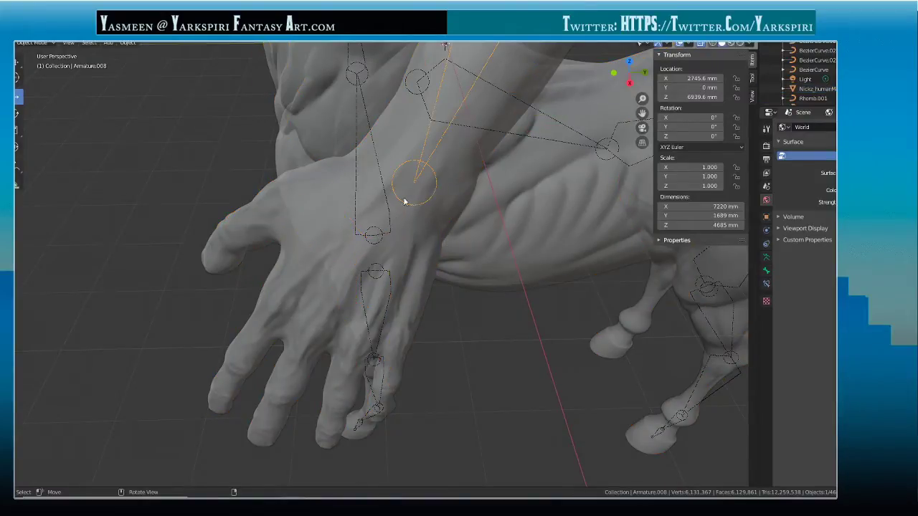
# - In Edit Mode, extrude a bone about 1727 mm long from the wrist joint to the base of the ring finger
pyautogui.press('Tab')
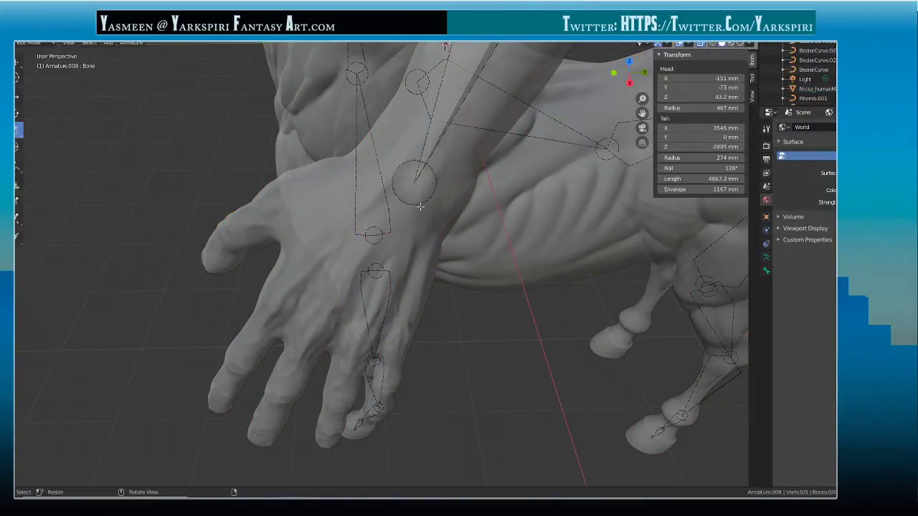
pyautogui.click(414, 183)
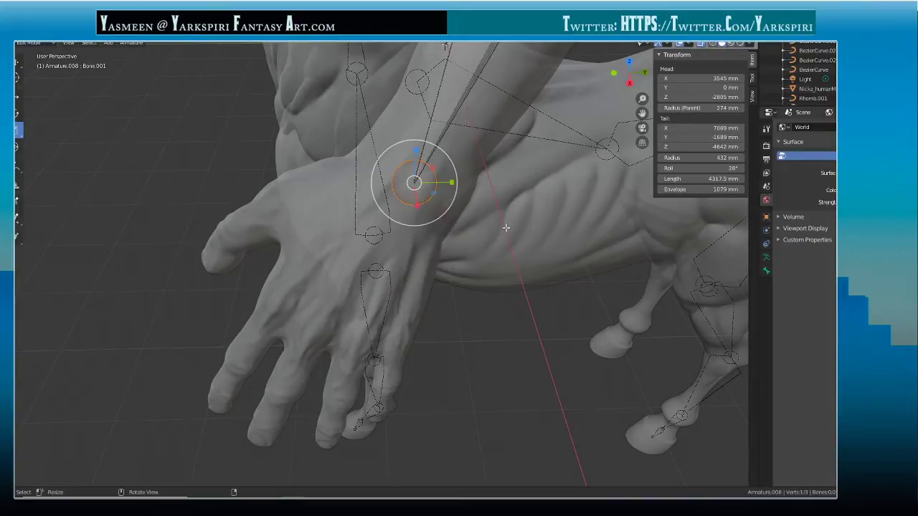
pyautogui.moveTo(489, 230); pyautogui.dragTo(474, 243, button='middle')
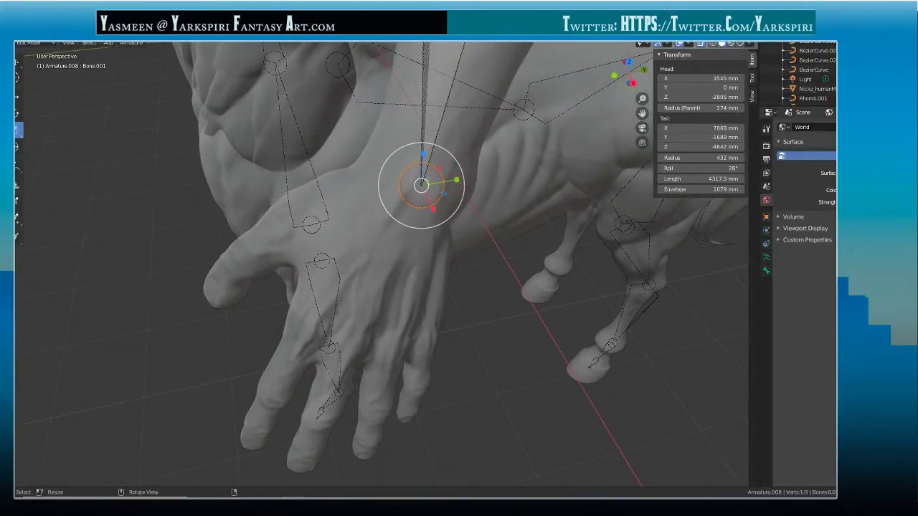
pyautogui.click(123, 44)
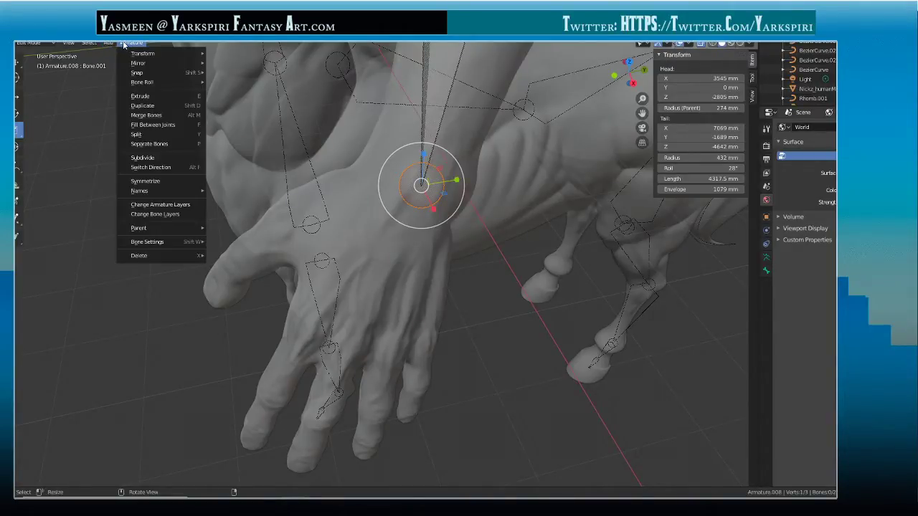
pyautogui.click(122, 45)
pyautogui.click(132, 44)
pyautogui.click(18, 238)
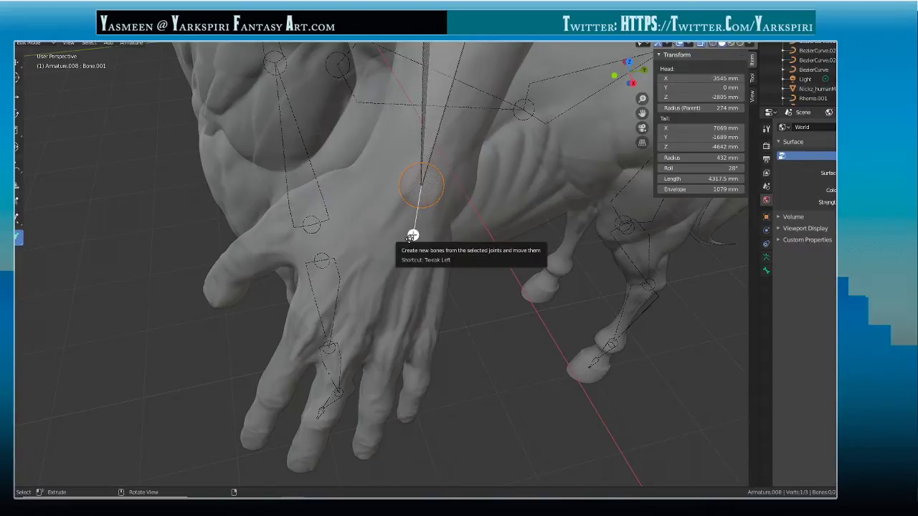
pyautogui.moveTo(412, 235); pyautogui.dragTo(294, 393)
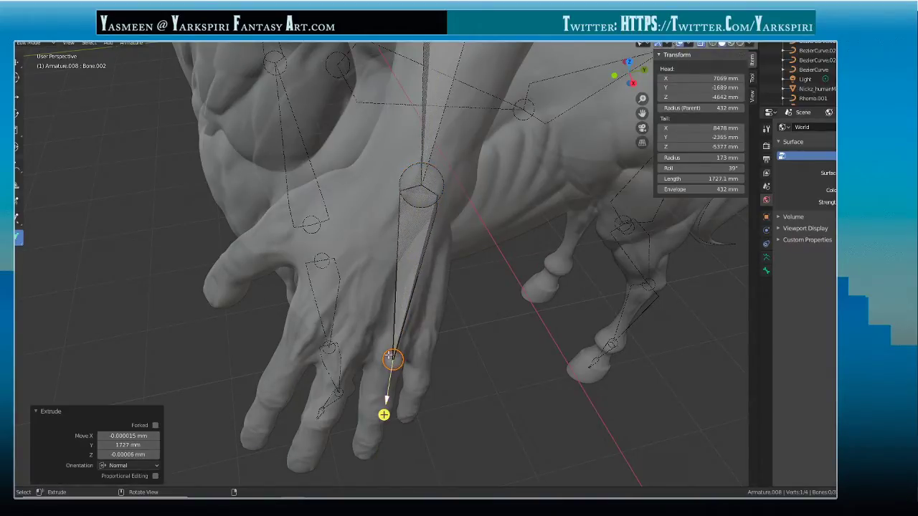
# - Assign keyboard shortcuts to the Move, Rotate and Scale tools, and activate the Move tool
pyautogui.rightClick(18, 104)
pyautogui.click(17, 102)
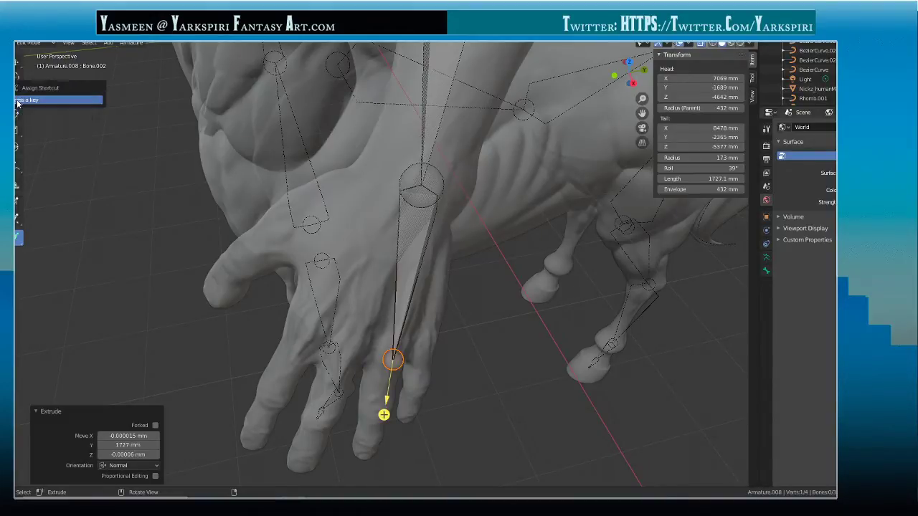
pyautogui.press('Escape')
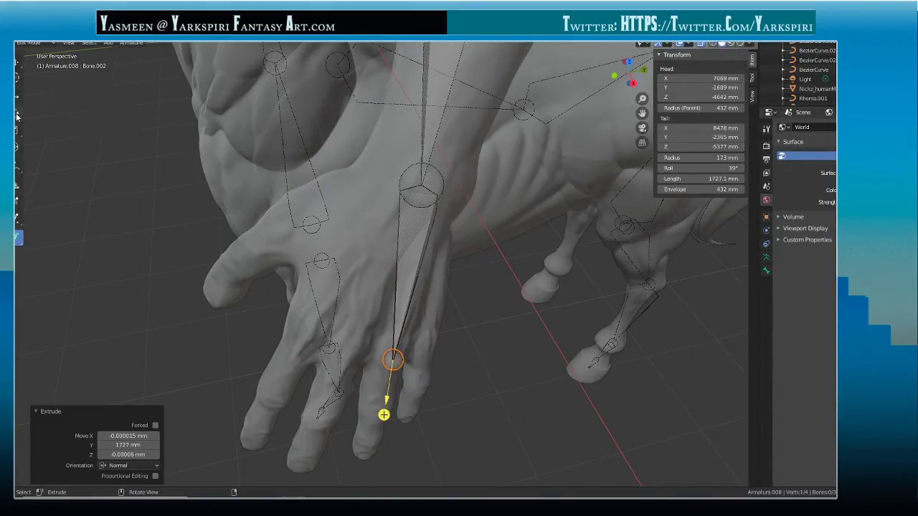
pyautogui.rightClick(24, 116)
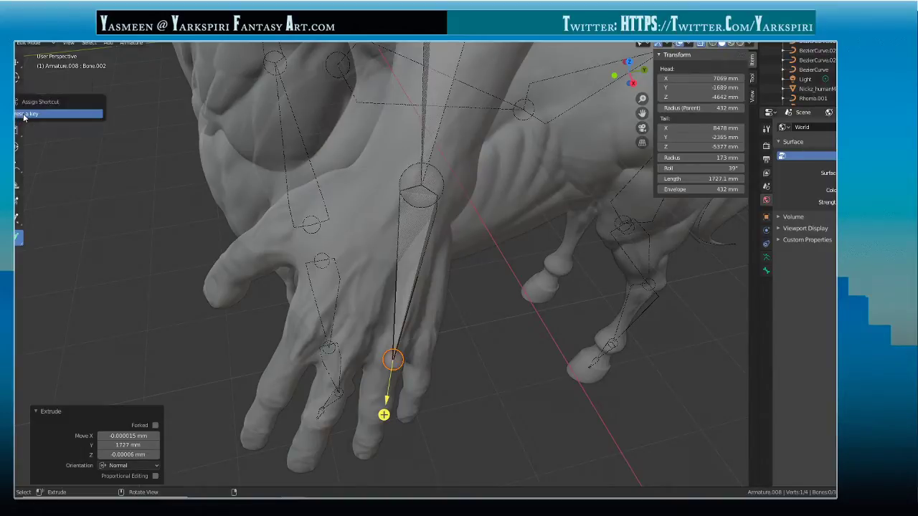
pyautogui.rightClick(22, 134)
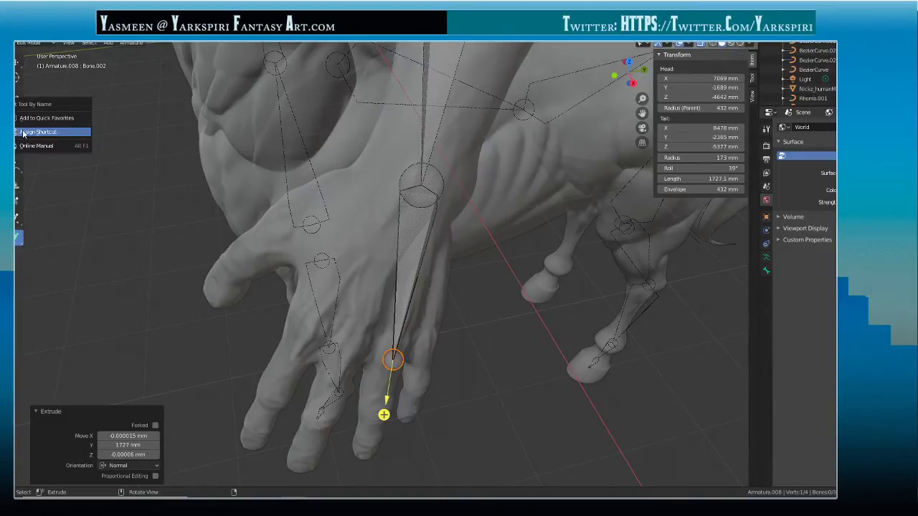
pyautogui.click(23, 133)
pyautogui.press('r')
pyautogui.press('w')
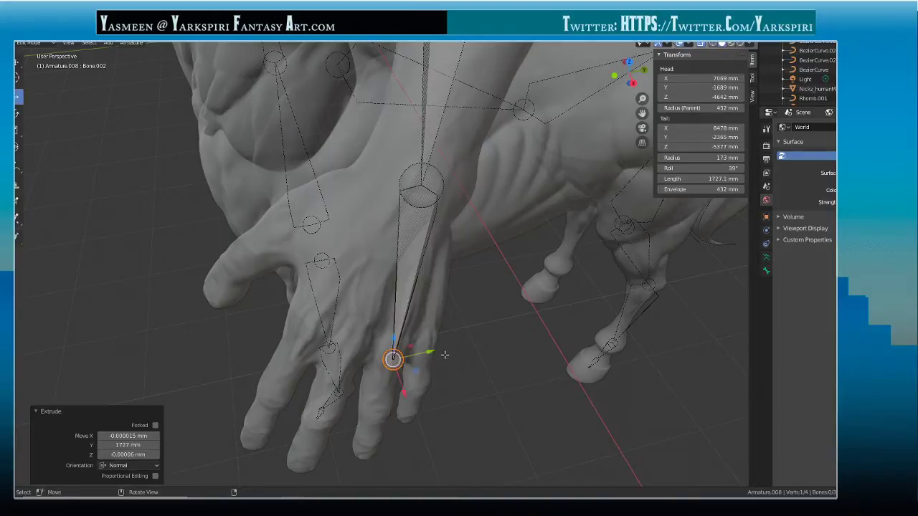
# - Move the new hand bone's end joint to the index finger's knuckle, at about X 7989 mm, Y -3070 mm
pyautogui.moveTo(430, 352); pyautogui.dragTo(355, 369)
pyautogui.moveTo(355, 369); pyautogui.dragTo(433, 350, button='middle')
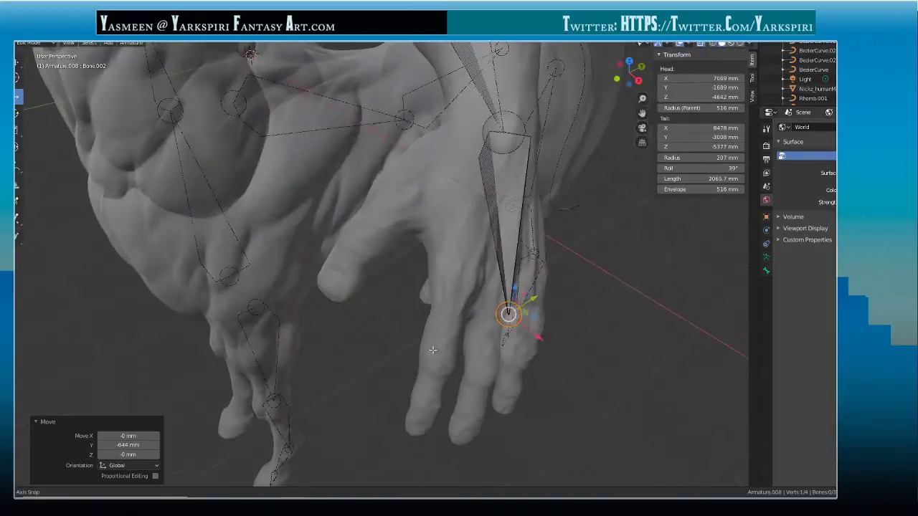
pyautogui.moveTo(539, 338); pyautogui.dragTo(500, 306)
pyautogui.moveTo(500, 305); pyautogui.dragTo(410, 274, button='middle')
pyautogui.moveTo(244, 271); pyautogui.dragTo(308, 291, button='middle')
pyautogui.moveTo(327, 303); pyautogui.dragTo(321, 302)
# - Try subdividing the new hand bone with one cut, and undo the subdivision
pyautogui.click(413, 172)
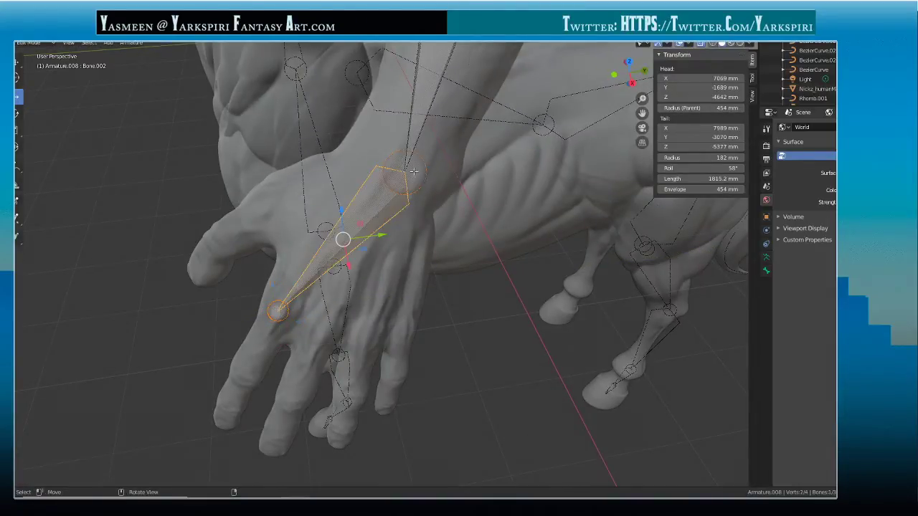
pyautogui.moveTo(418, 178); pyautogui.dragTo(433, 197, button='middle')
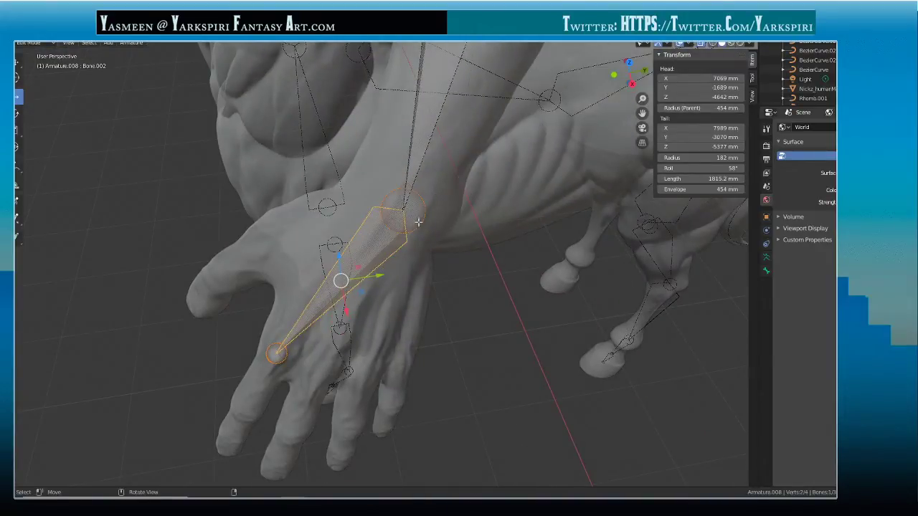
pyautogui.click(132, 43)
pyautogui.click(132, 43)
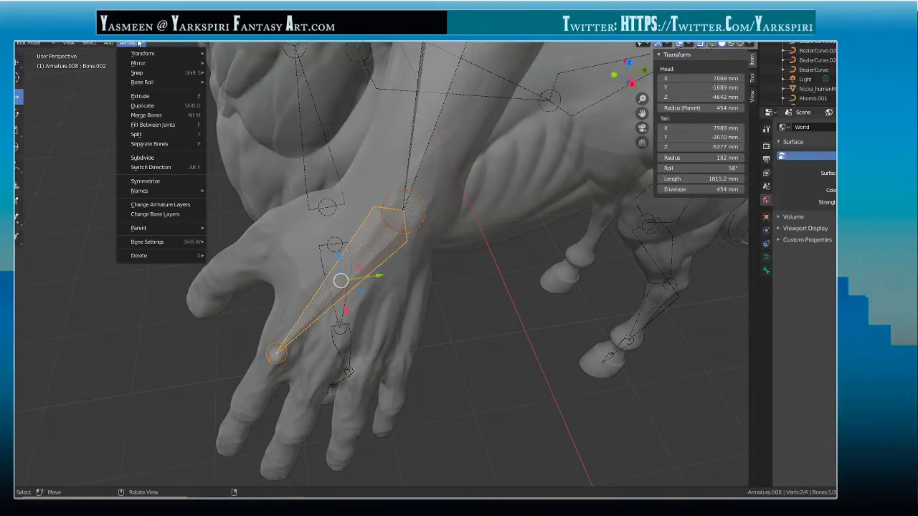
pyautogui.click(161, 159)
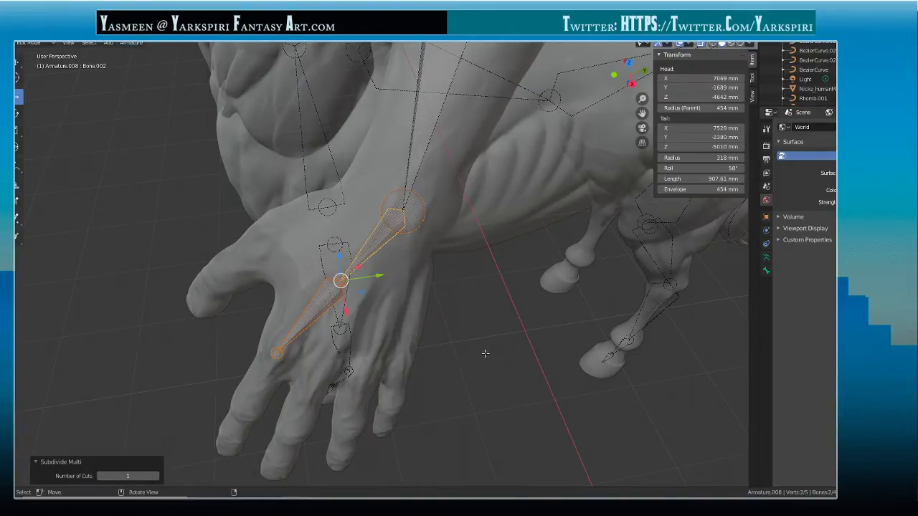
pyautogui.hotkey('ctrl', 'z')
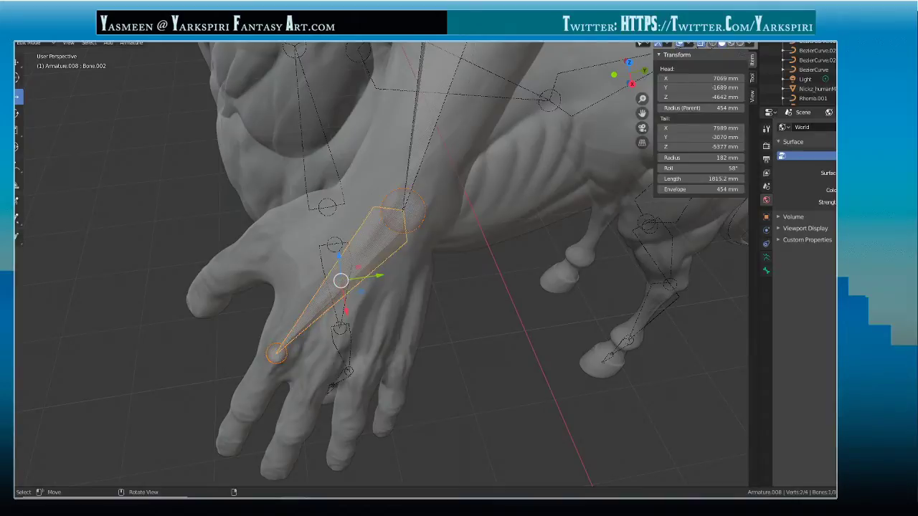
# - Undo the hand bone edits back to before its extrusion from the wrist, and return to Object Mode
pyautogui.click(131, 43)
pyautogui.hotkey('ctrl', 'z')
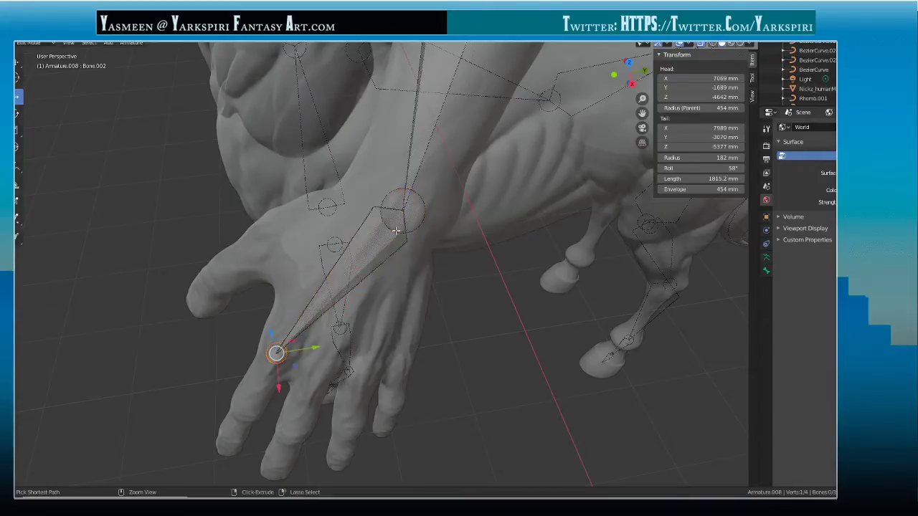
pyautogui.hotkey('ctrl', 'z')
pyautogui.hotkey('ctrl', 'z')
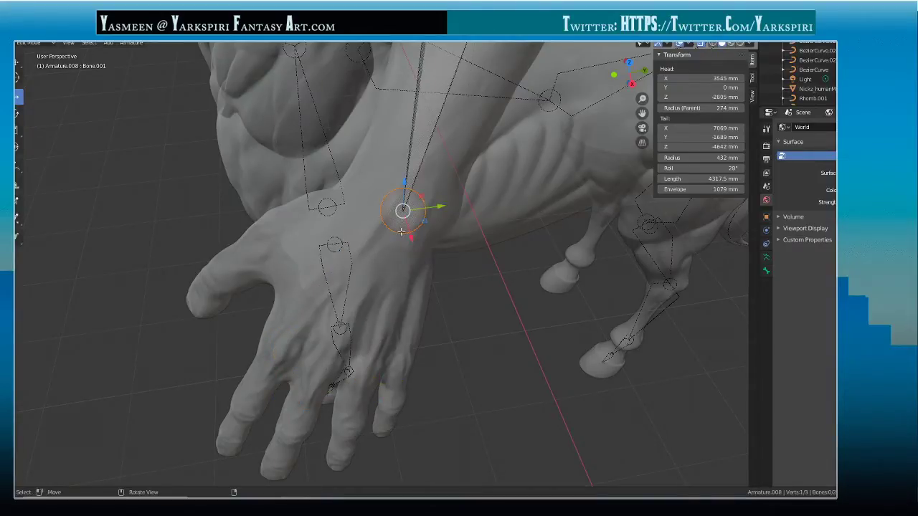
pyautogui.press('Tab')
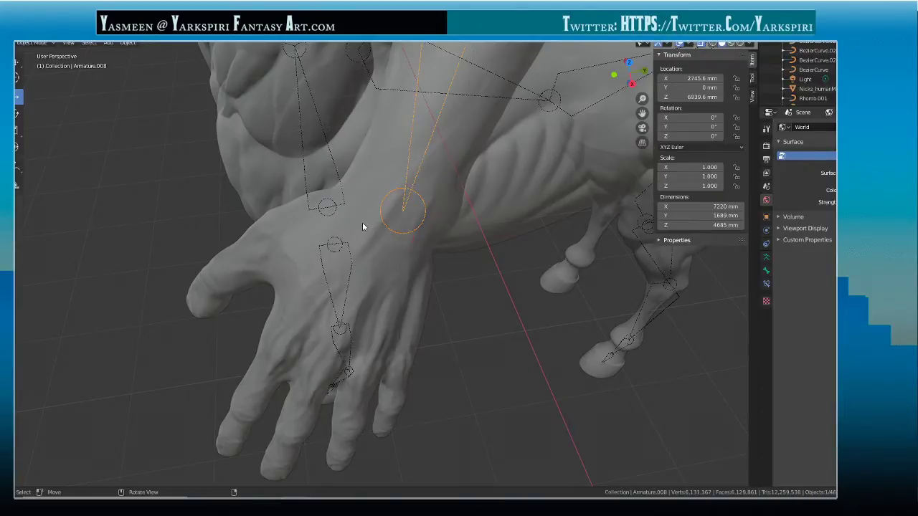
# - Add a new single-bone armature at the world origin
pyautogui.click(109, 43)
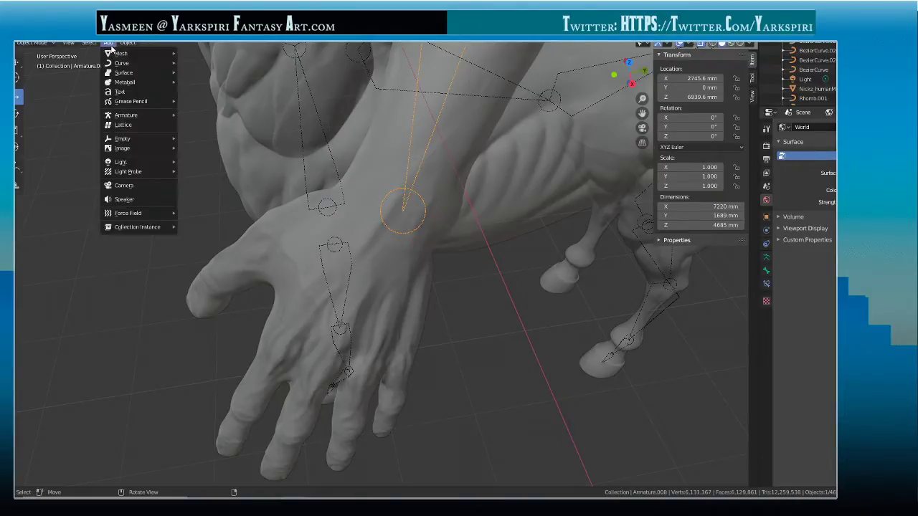
pyautogui.moveTo(137, 114)
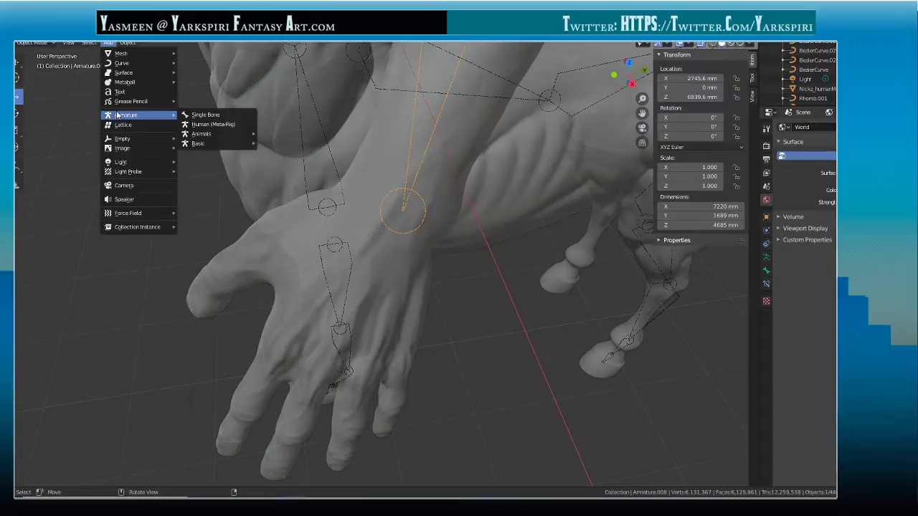
pyautogui.click(205, 115)
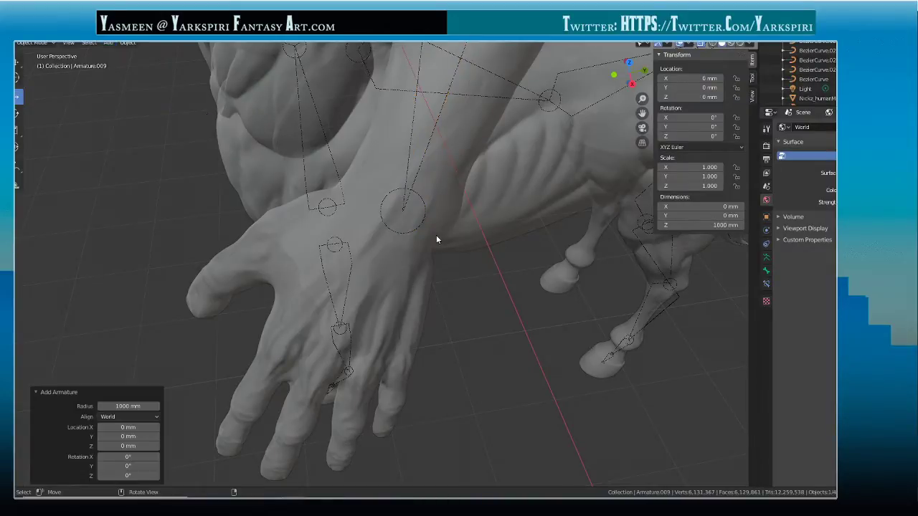
pyautogui.scroll(-2, 435, 236)
pyautogui.scroll(-1, 435, 239)
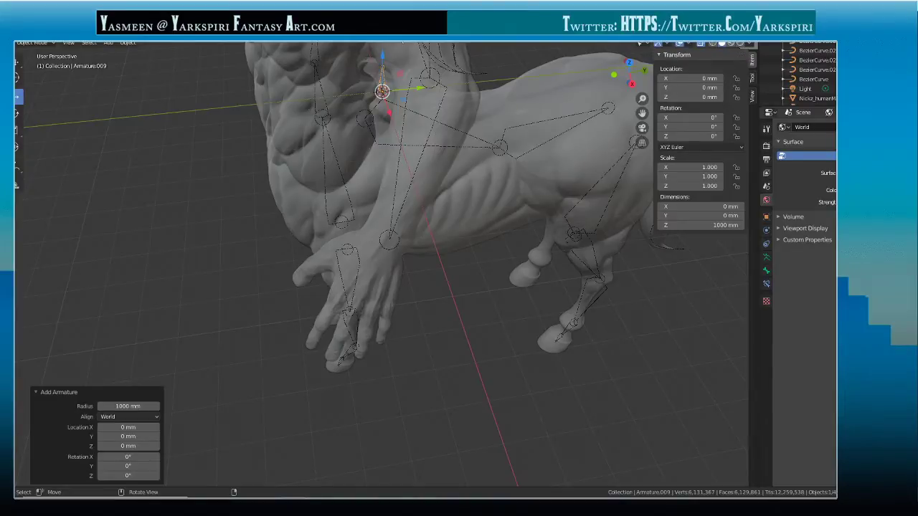
# - Set snapping to use the center and move the new armature from the origin to the wrist joint
pyautogui.click(394, 43)
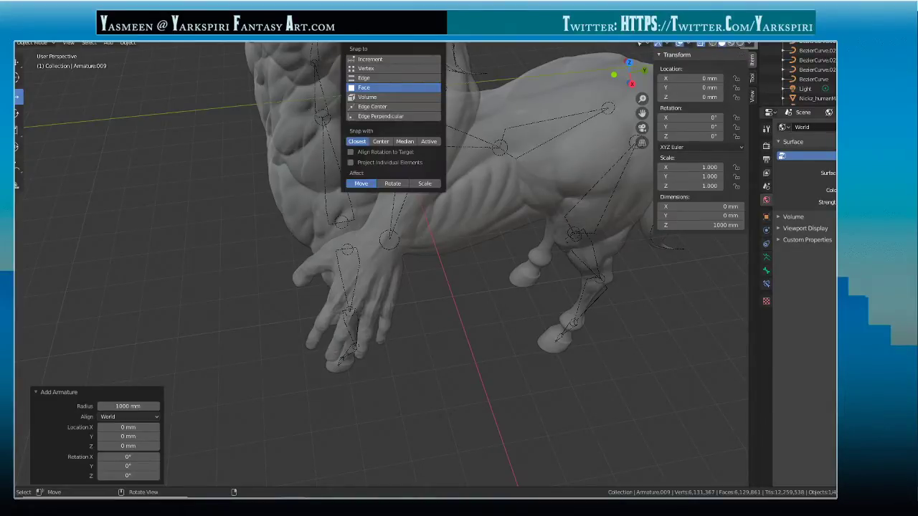
pyautogui.click(379, 141)
pyautogui.press('g')
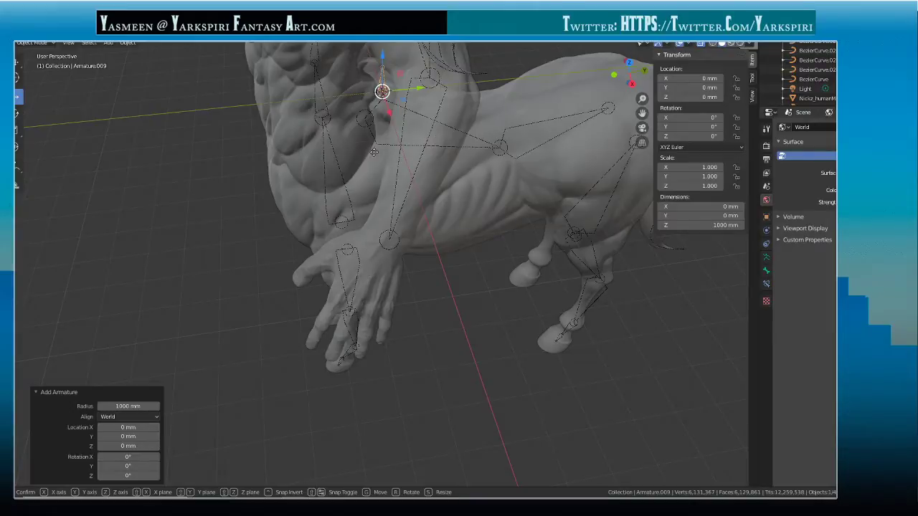
pyautogui.click(385, 245)
# - Shift the new armature across the wrist to about X 9909 mm, Y -2191 mm, Z 2601 mm
pyautogui.press('g')
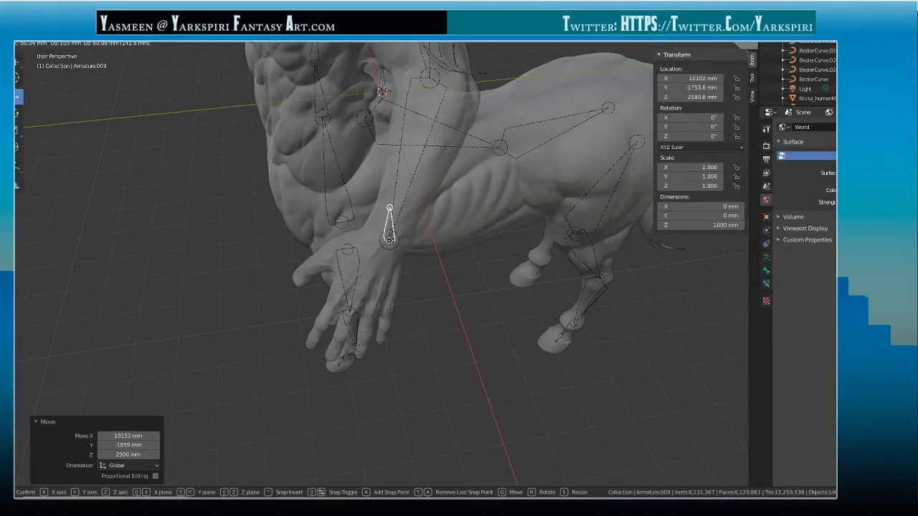
pyautogui.click(494, 305)
pyautogui.moveTo(493, 306); pyautogui.dragTo(512, 196, button='middle')
pyautogui.press('g')
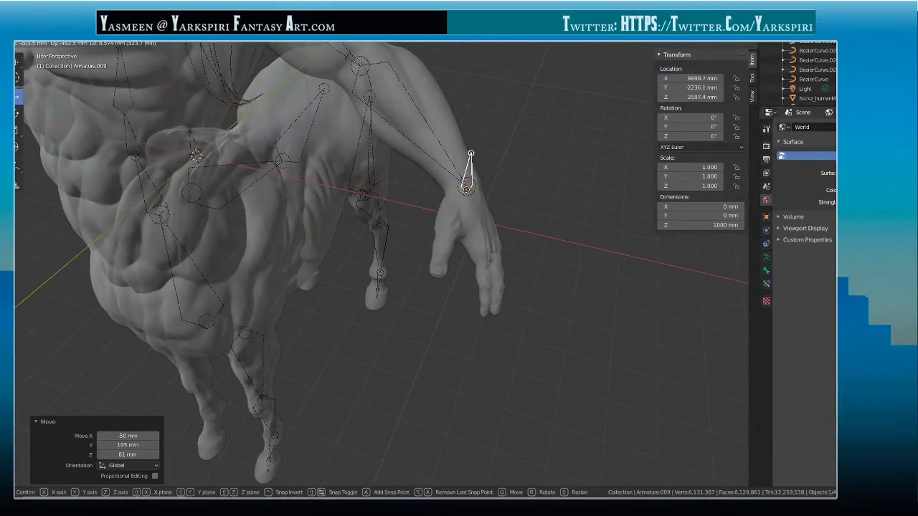
pyautogui.click(480, 189)
pyautogui.moveTo(480, 190); pyautogui.dragTo(424, 187, button='middle')
# - Set the snap target to Volume and move the armature inside the wrist, to about X 9801 mm, Y -1660 mm, Z 2204 mm
pyautogui.hotkey('ctrl', 'shift', 'Tab')
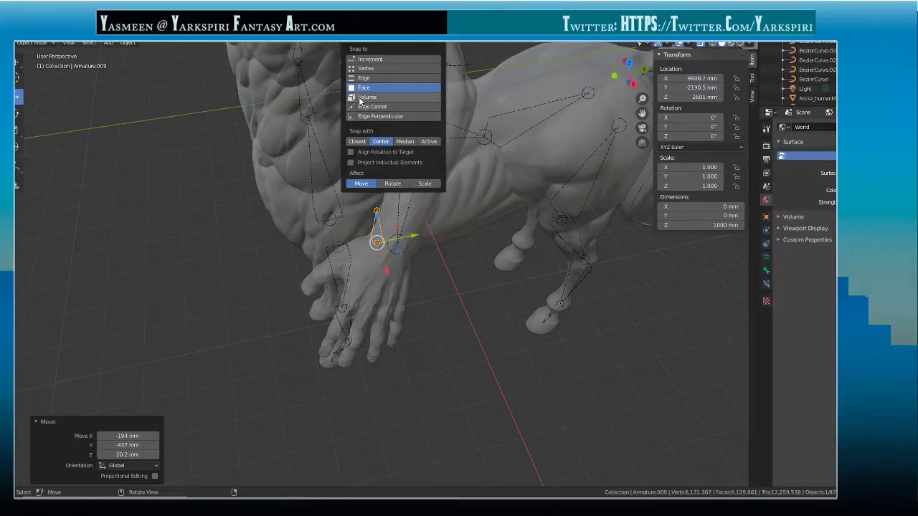
pyautogui.click(360, 98)
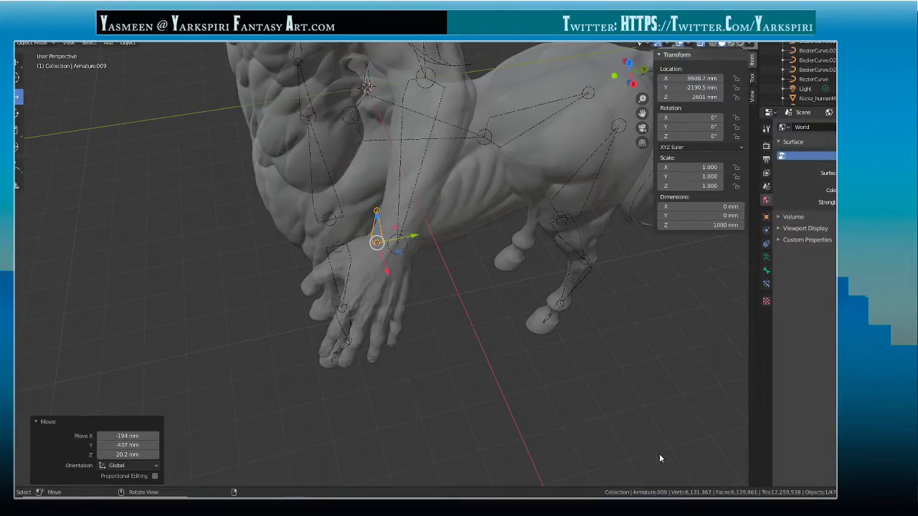
pyautogui.moveTo(382, 310); pyautogui.dragTo(425, 326, button='middle')
pyautogui.press('g')
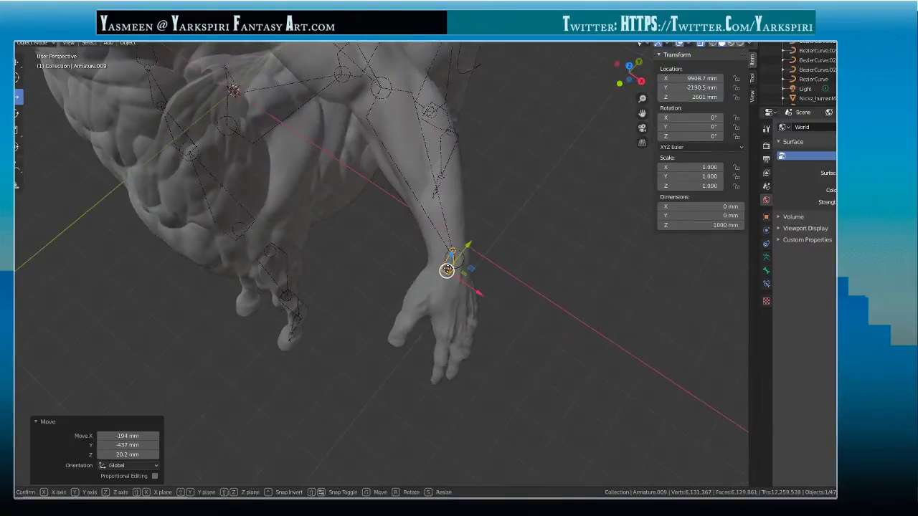
pyautogui.click(479, 271)
pyautogui.moveTo(479, 271); pyautogui.dragTo(322, 214, button='middle')
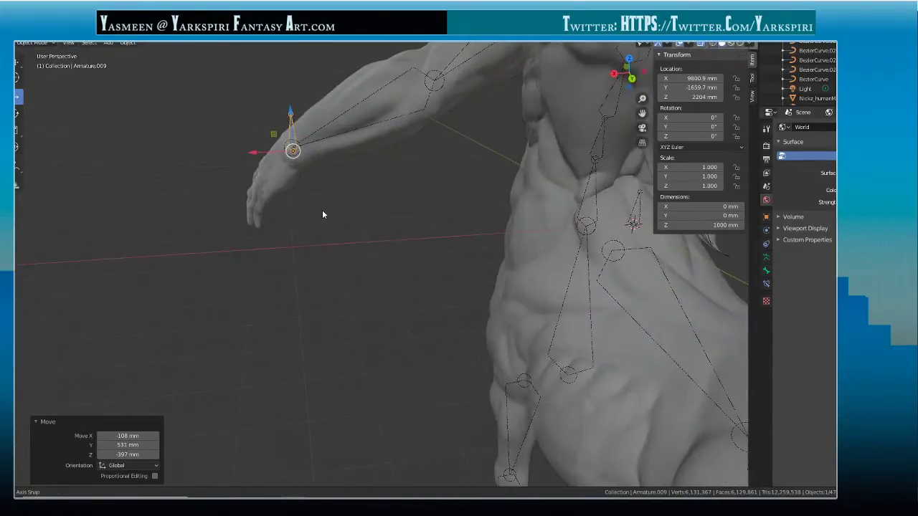
# - Align the armature's origin with the forearm bone's end by moving it about 106 mm along Z and -20 mm along Y
pyautogui.press('KP_1')
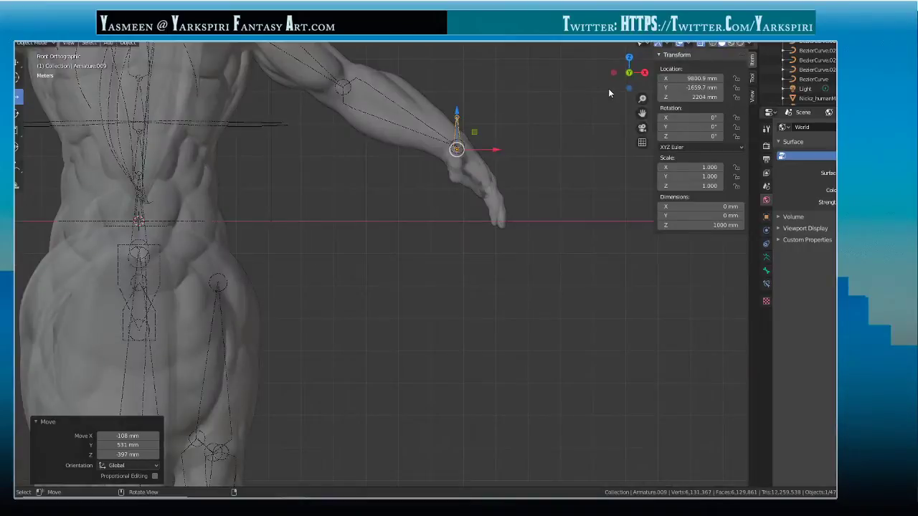
pyautogui.scroll(6, 206, 345)
pyautogui.keyDown('shift'); pyautogui.moveTo(267, 277); pyautogui.dragTo(118, 95, button='middle'); pyautogui.keyUp('shift')
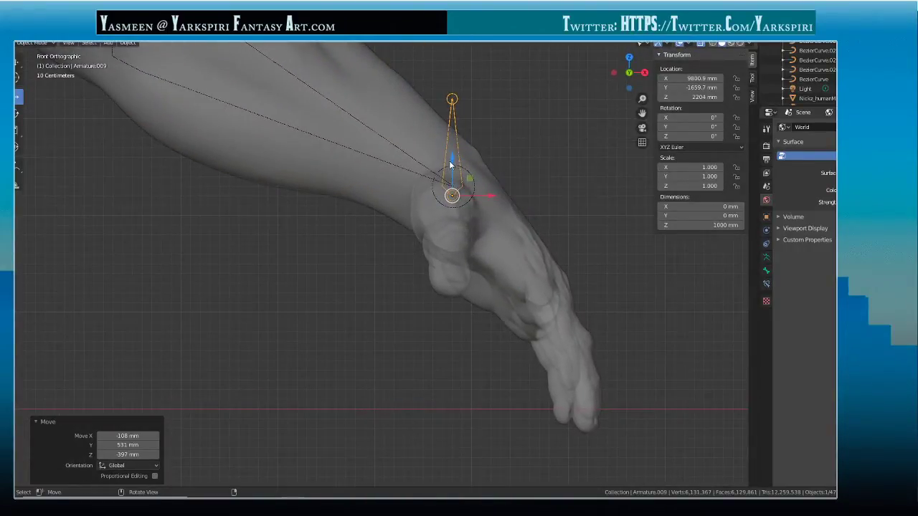
pyautogui.press('g')
pyautogui.press('z')
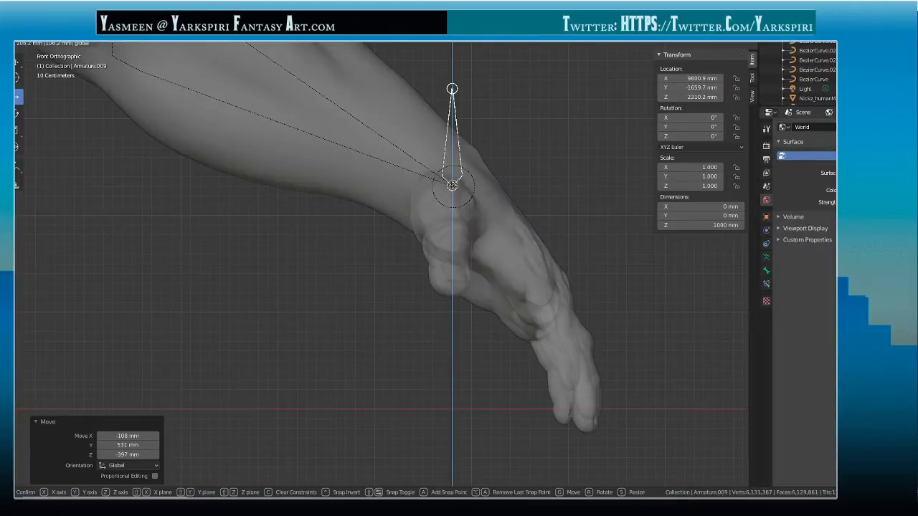
pyautogui.press('Return')
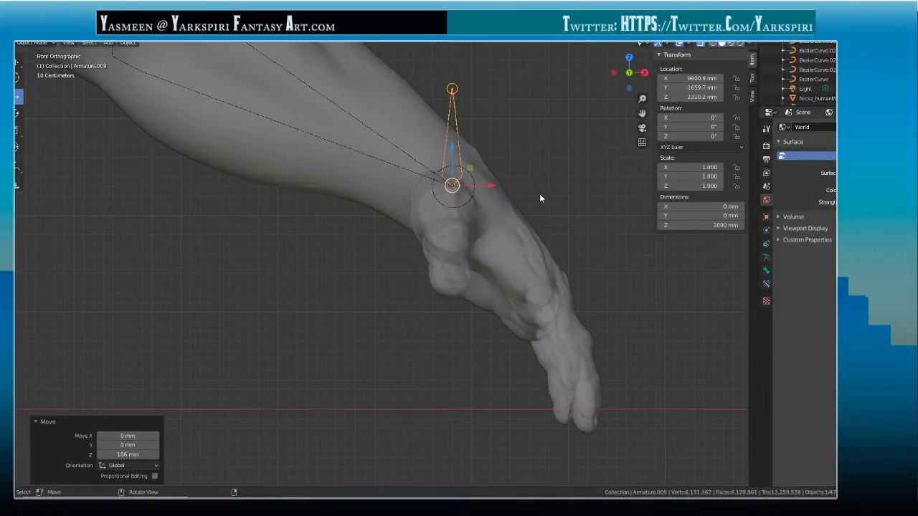
pyautogui.press('KP_3')
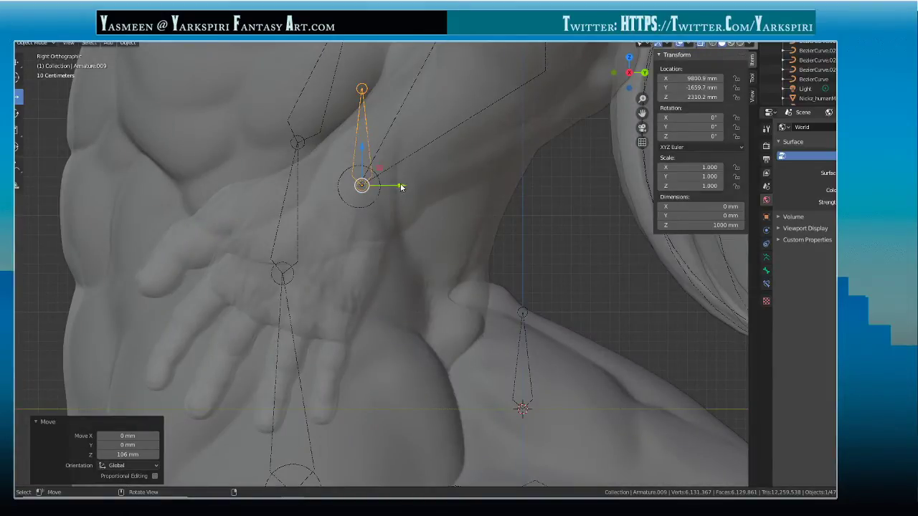
pyautogui.press('g')
pyautogui.press('y')
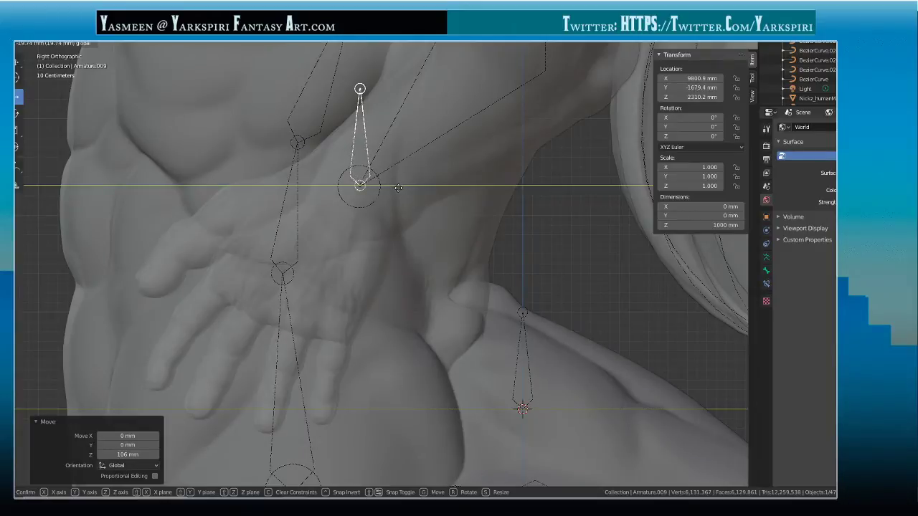
pyautogui.click(398, 188)
pyautogui.scroll(-3, 392, 218)
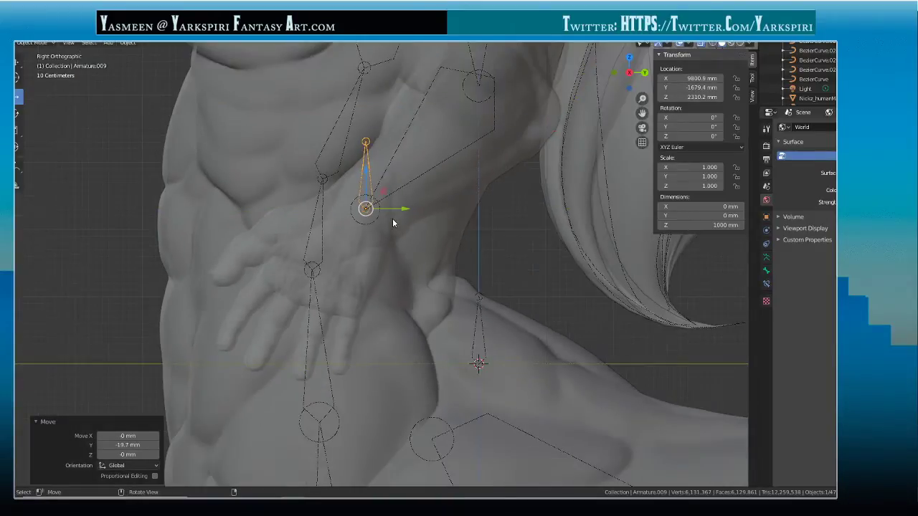
# - In Edit Mode, move the bone's tail about -2636 mm along Z and -1323 mm along Y, down into the hand
pyautogui.moveTo(420, 248); pyautogui.dragTo(450, 274, button='middle')
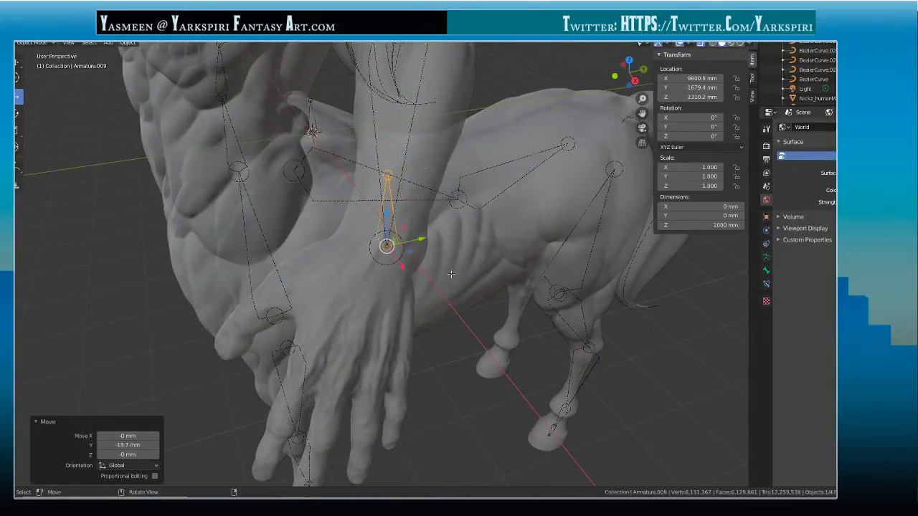
pyautogui.press('Tab')
pyautogui.press('g')
pyautogui.press('z')
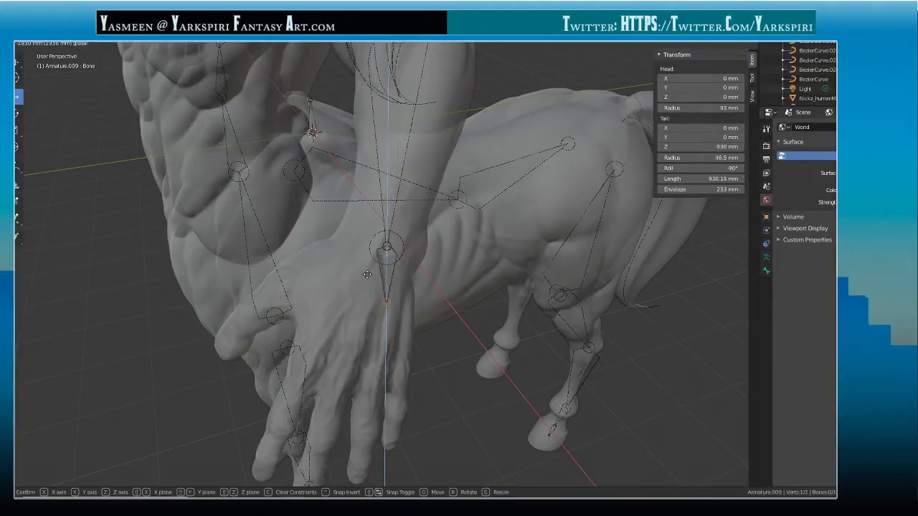
pyautogui.click(364, 303)
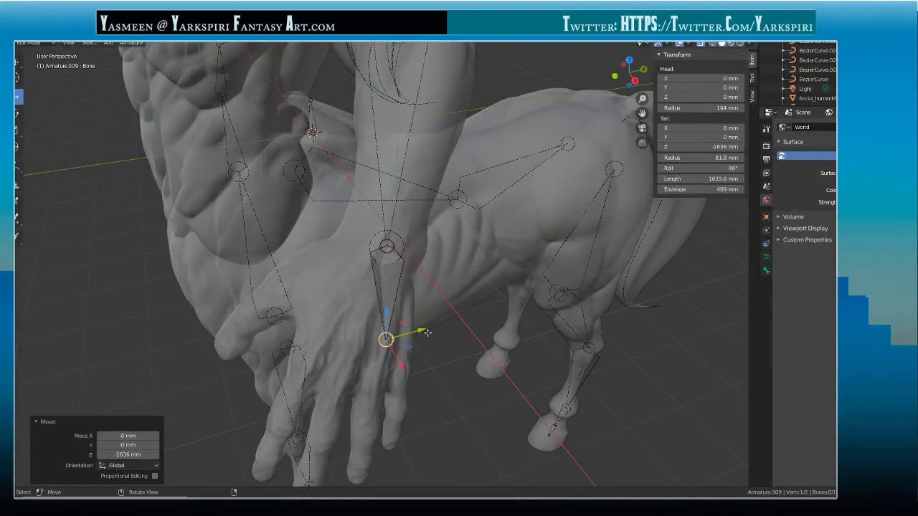
pyautogui.press('g')
pyautogui.press('y')
pyautogui.click(334, 338)
# - Bring the bone's tail into the knuckle area in front view, to about X 983 mm, Z -1109 mm
pyautogui.press('KP_1')
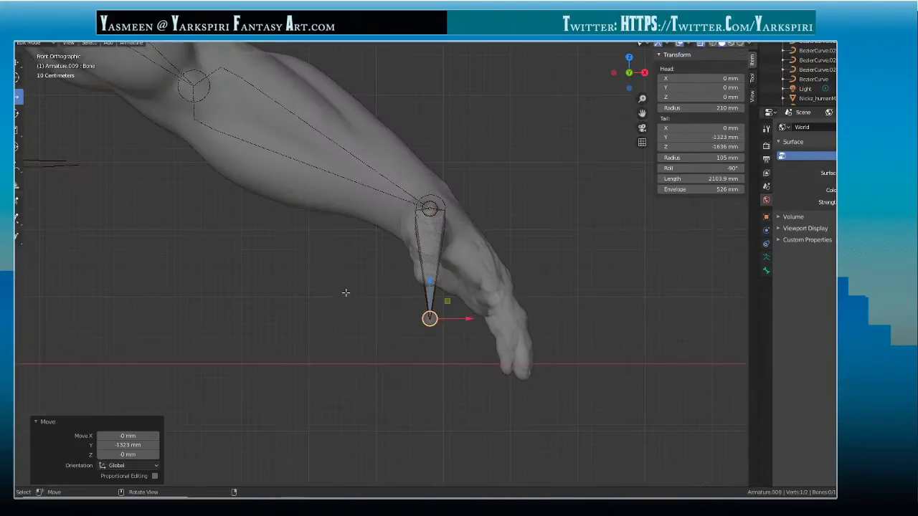
pyautogui.scroll(3, 421, 290)
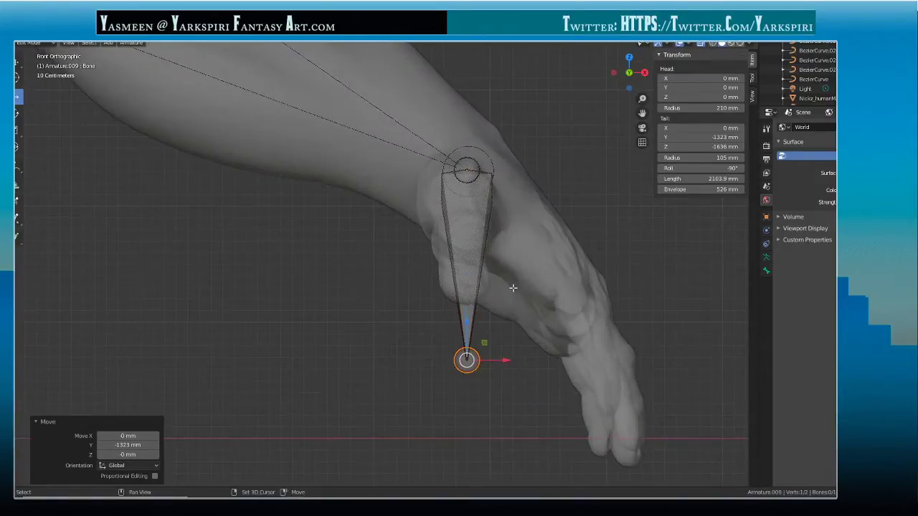
pyautogui.keyDown('shift'); pyautogui.moveTo(512, 287); pyautogui.dragTo(401, 277, button='middle'); pyautogui.keyUp('shift')
pyautogui.press('g')
pyautogui.press('x')
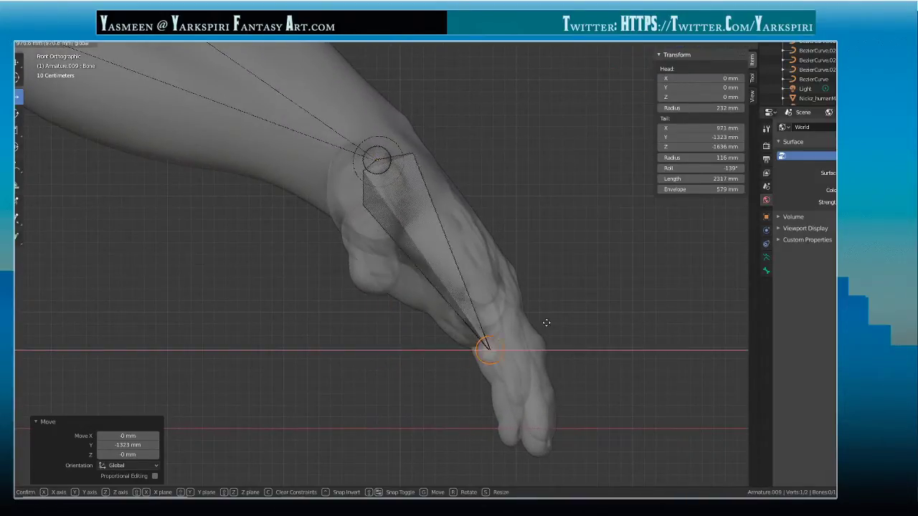
pyautogui.click(552, 318)
pyautogui.press('g')
pyautogui.press('z')
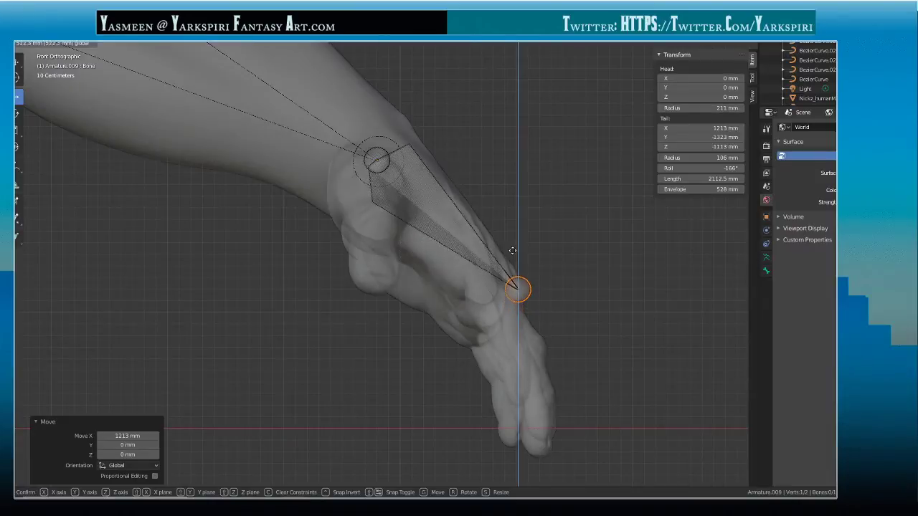
pyautogui.click(512, 250)
pyautogui.press('g')
pyautogui.press('x')
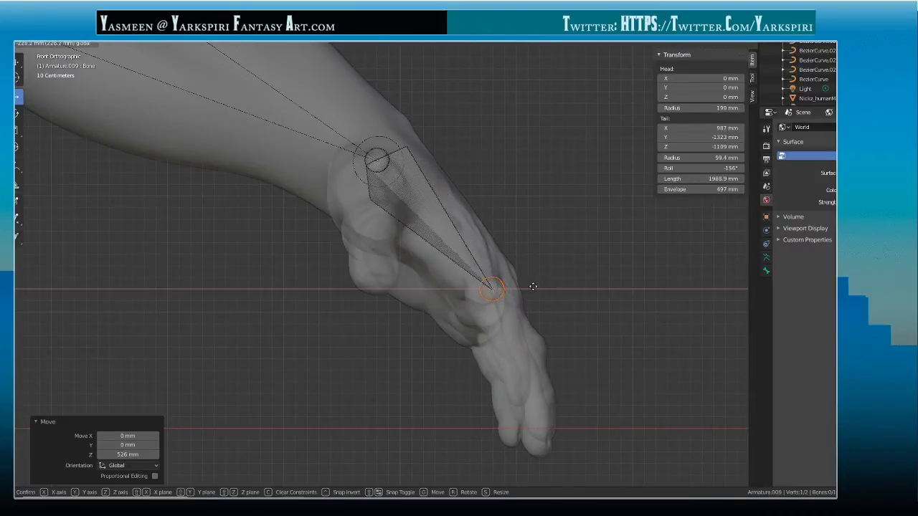
pyautogui.click(530, 285)
# - Adjust the bone's tail in side view to about Y -1424 mm, Z -1026 mm, at the index finger's base
pyautogui.scroll(-2, 425, 257)
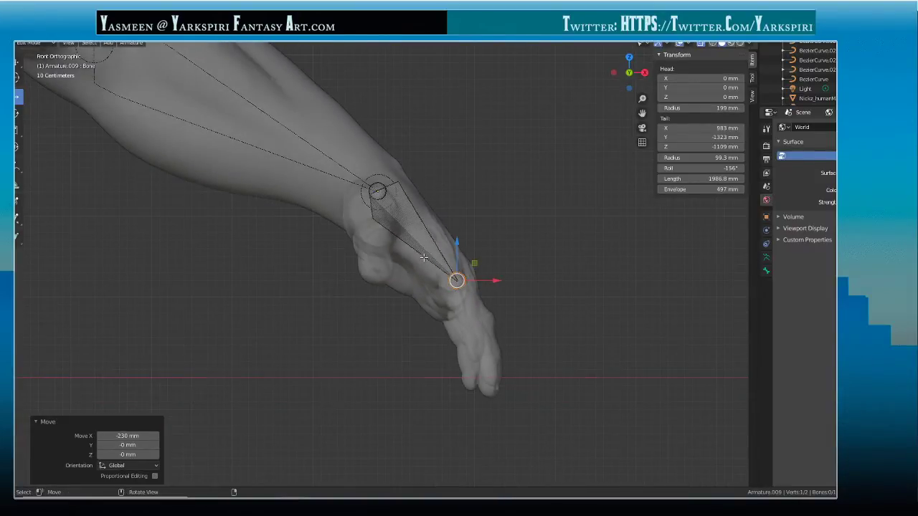
pyautogui.press('KP_3')
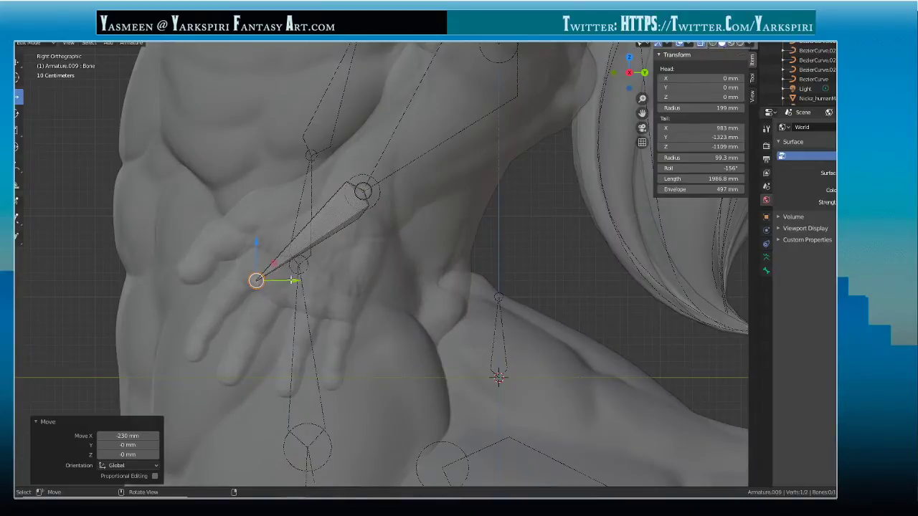
pyautogui.moveTo(293, 281); pyautogui.dragTo(286, 279)
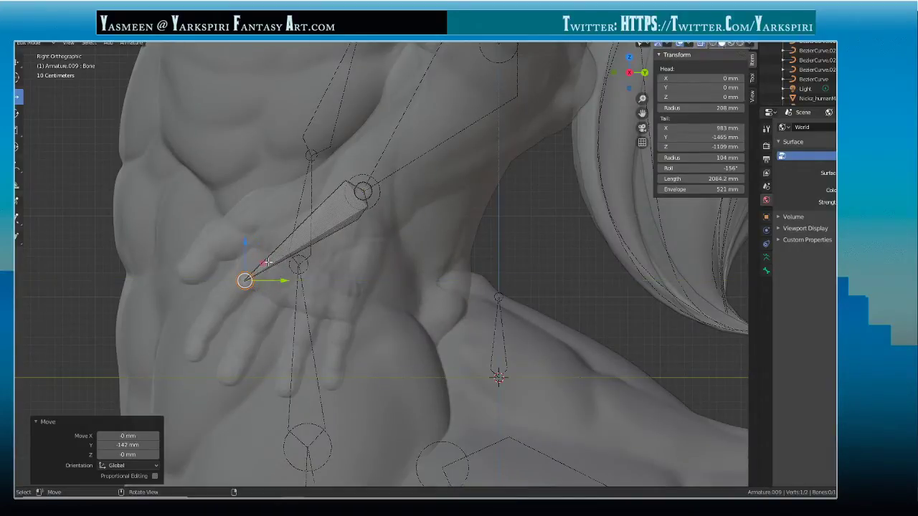
pyautogui.moveTo(244, 240); pyautogui.dragTo(245, 234)
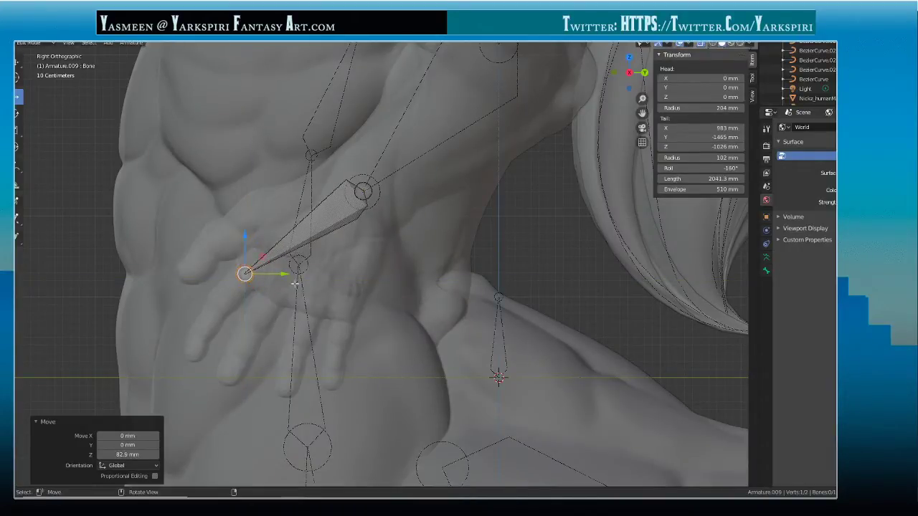
pyautogui.moveTo(283, 275); pyautogui.dragTo(285, 275)
# - Center the bone's tail inside the index finger's knuckle, at about X 887 mm, Y -1484 mm
pyautogui.moveTo(285, 274); pyautogui.dragTo(404, 320, button='middle')
pyautogui.scroll(2, 401, 339)
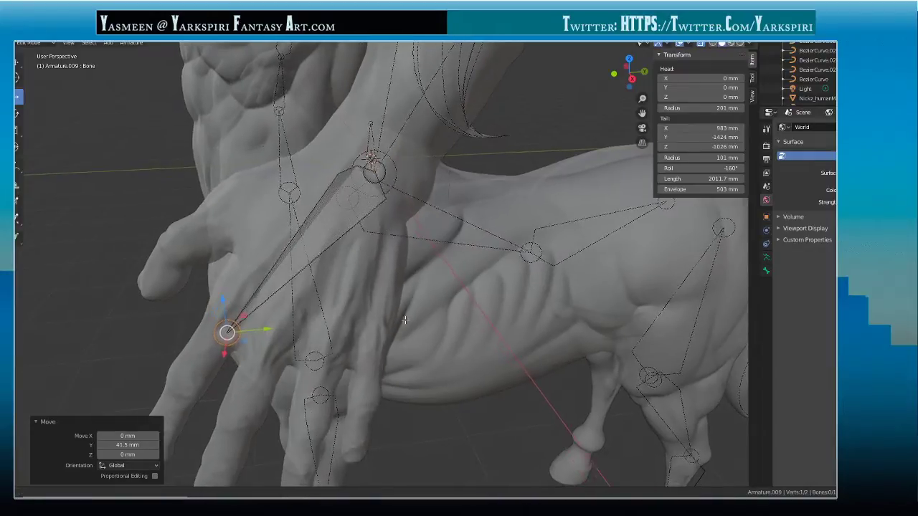
pyautogui.moveTo(263, 328); pyautogui.dragTo(264, 296)
pyautogui.moveTo(264, 297); pyautogui.dragTo(545, 348, button='middle')
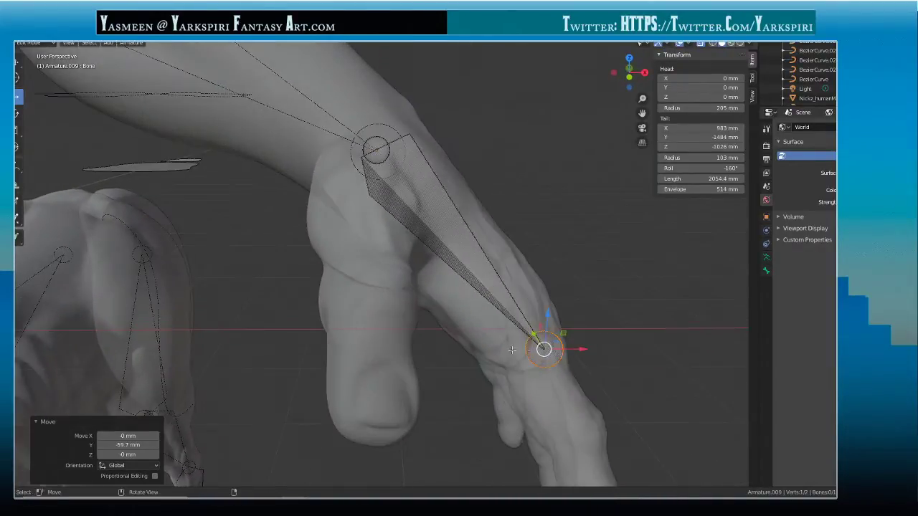
pyautogui.moveTo(594, 335); pyautogui.dragTo(509, 344, button='middle')
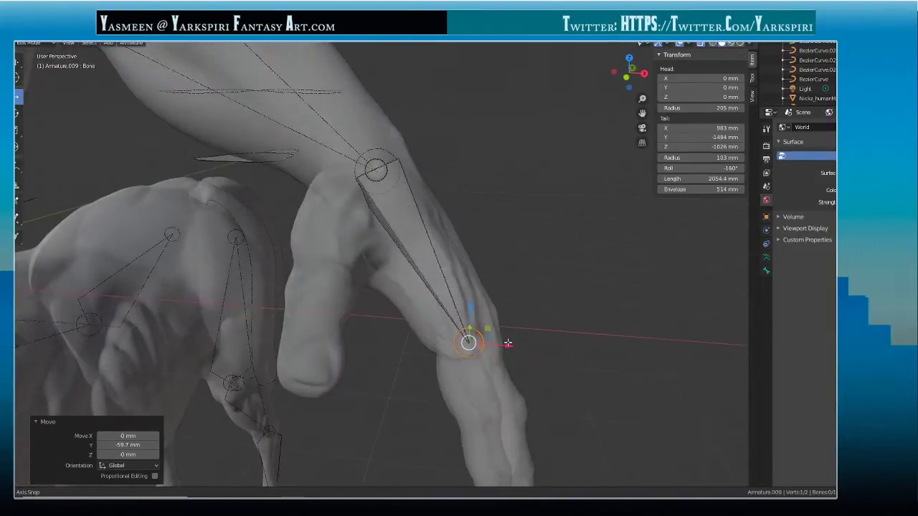
pyautogui.moveTo(510, 344); pyautogui.dragTo(499, 347)
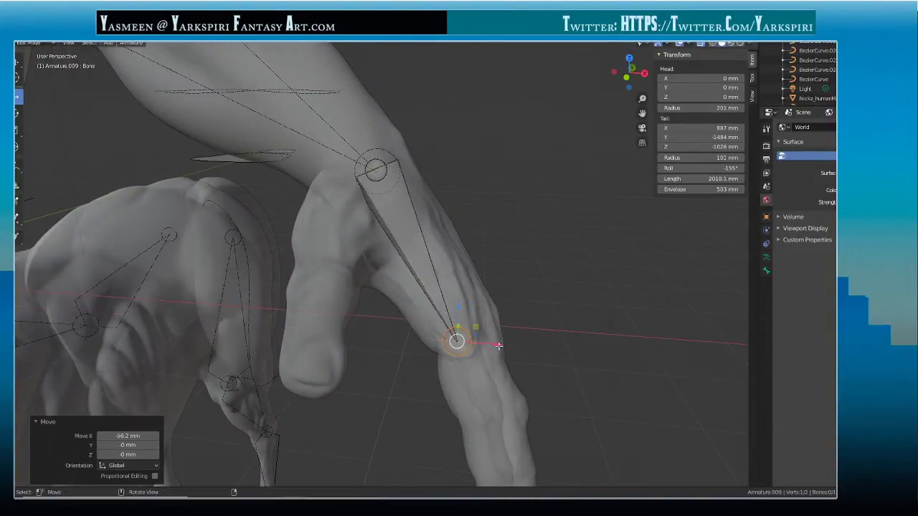
# - Extrude a second bone about 1641 mm long from the wrist joint toward the middle finger's knuckle
pyautogui.moveTo(506, 343); pyautogui.dragTo(425, 335, button='middle')
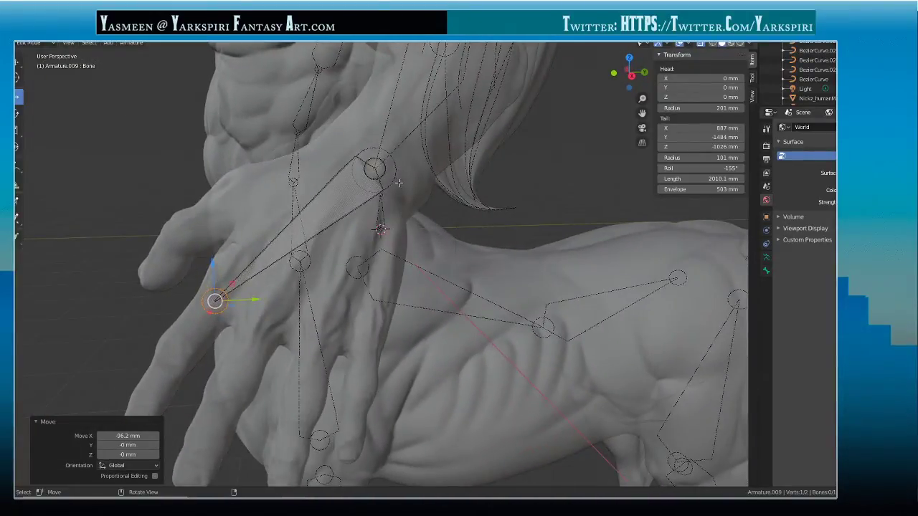
pyautogui.click(381, 184)
pyautogui.click(379, 171)
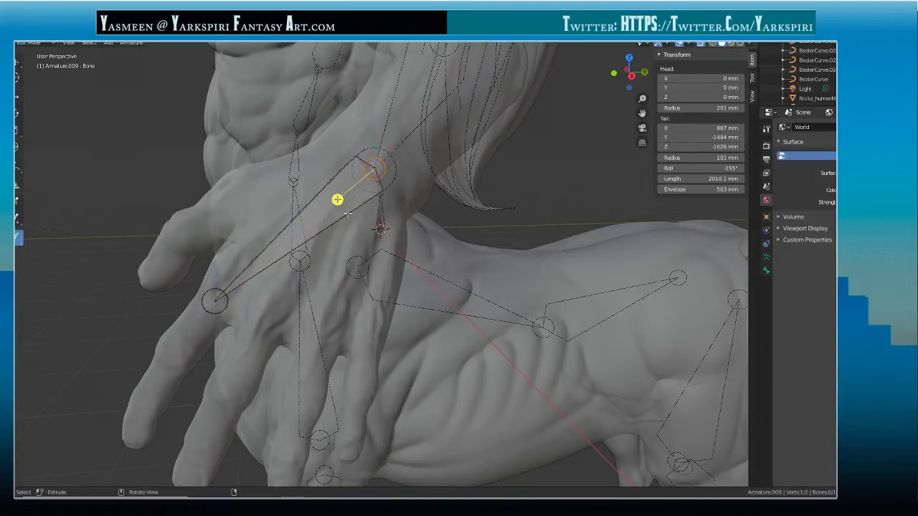
pyautogui.press('e')
pyautogui.click(273, 357)
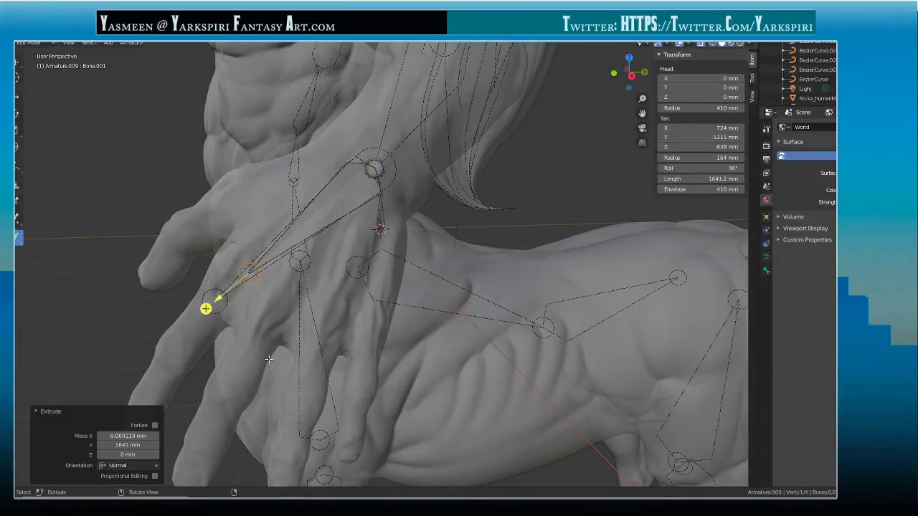
# - Move the second bone's tail about 325 mm along Y and -621 mm along Z
pyautogui.press('g')
pyautogui.press('y')
pyautogui.click(285, 265)
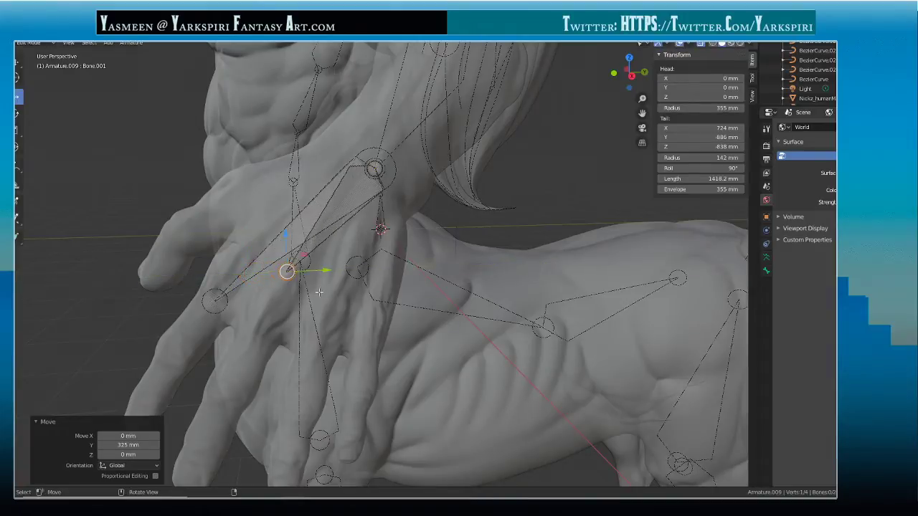
pyautogui.press('g')
pyautogui.press('z')
pyautogui.click(274, 301)
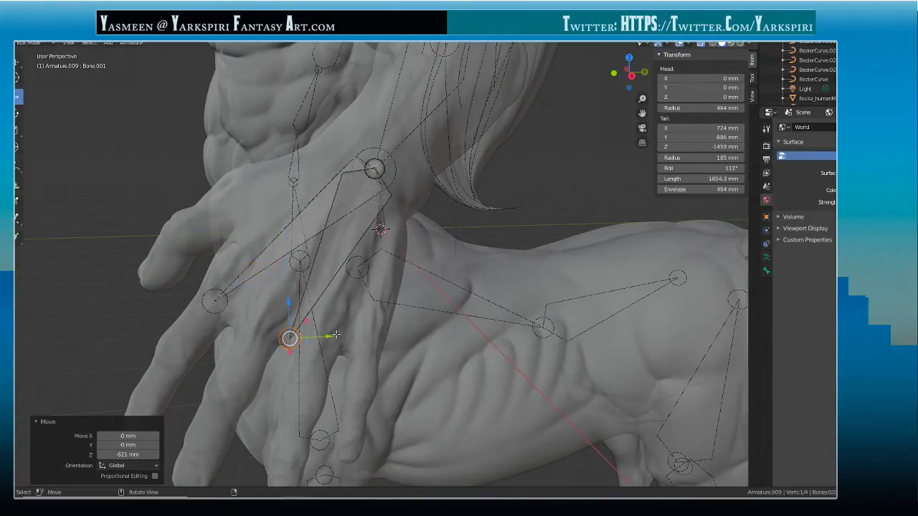
# - Shift the second bone's tail over the middle finger's knuckle, to about Y -1171 mm, Z -1387 mm
pyautogui.press('g')
pyautogui.press('y')
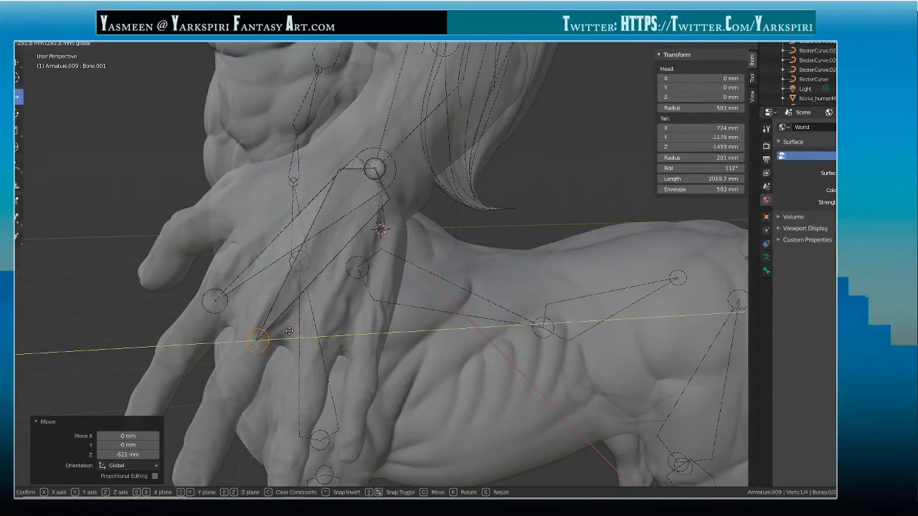
pyautogui.click(281, 327)
pyautogui.press('g')
pyautogui.press('z')
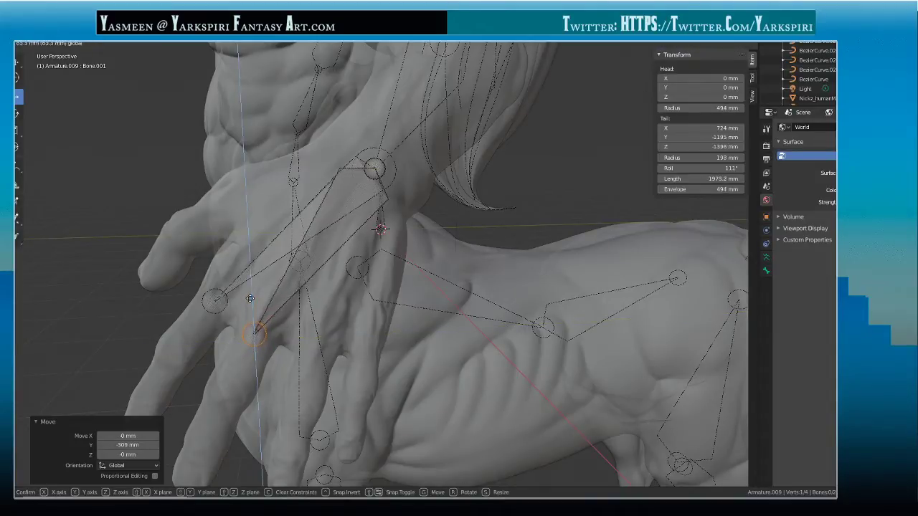
pyautogui.click(294, 330)
pyautogui.press('g')
pyautogui.press('y')
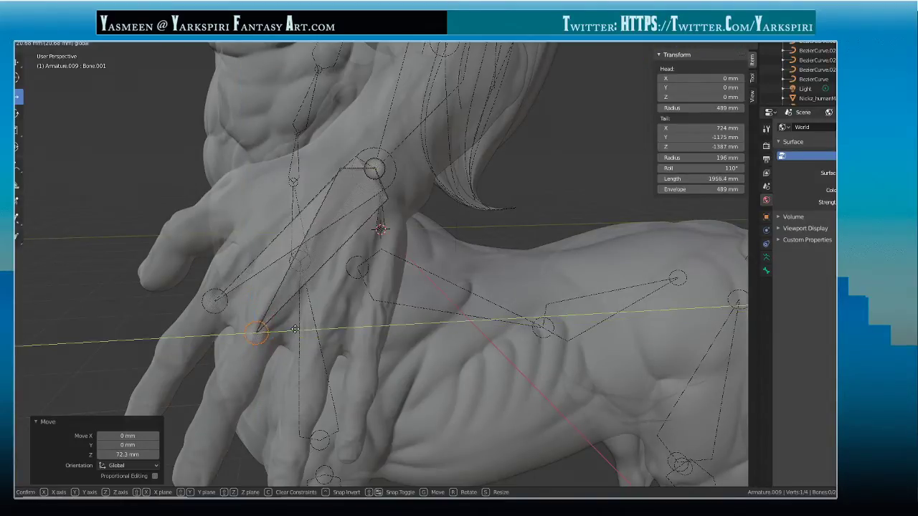
pyautogui.click(313, 336)
# - From the front of the hand, move the second bone's tail to about X 1143 mm, Z -1026 mm
pyautogui.moveTo(393, 340); pyautogui.dragTo(435, 357, button='middle')
pyautogui.press('g')
pyautogui.press('x')
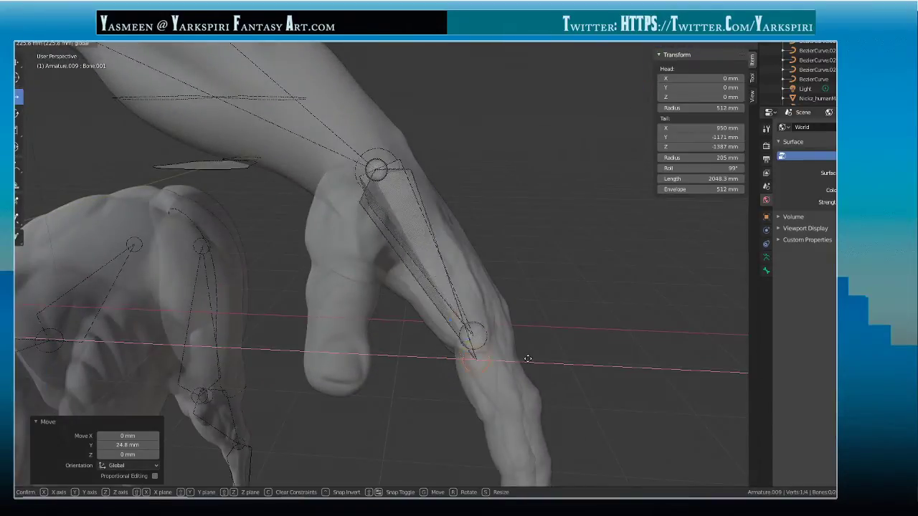
pyautogui.click(536, 356)
pyautogui.press('g')
pyautogui.press('z')
pyautogui.click(502, 294)
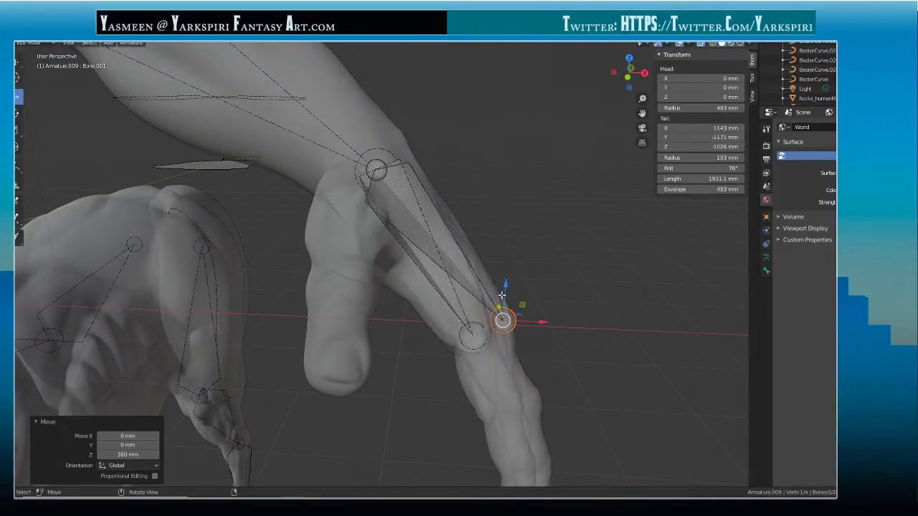
# - From the back of the hand, adjust the second bone's tail to about Y -1085 mm, Z -1124 mm
pyautogui.moveTo(437, 309); pyautogui.dragTo(278, 330, button='middle')
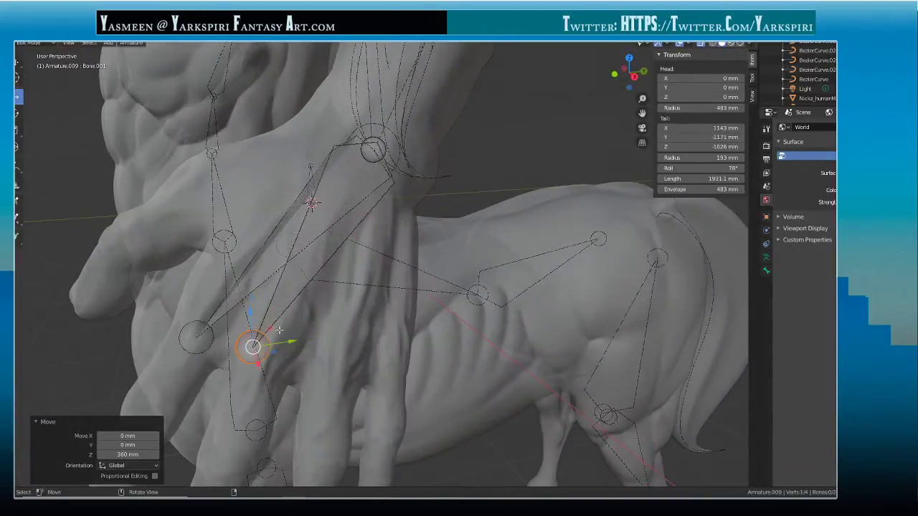
pyautogui.press('g')
pyautogui.press('z')
pyautogui.click(302, 345)
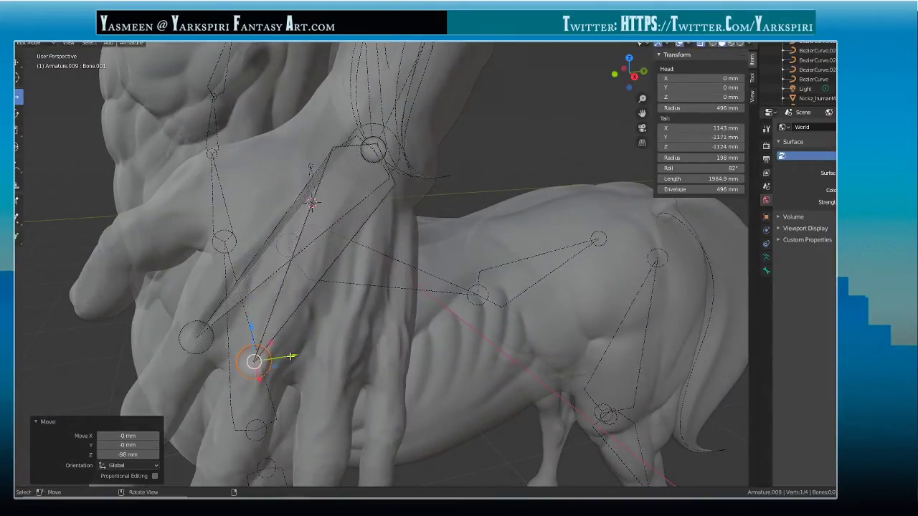
pyautogui.press('g')
pyautogui.press('y')
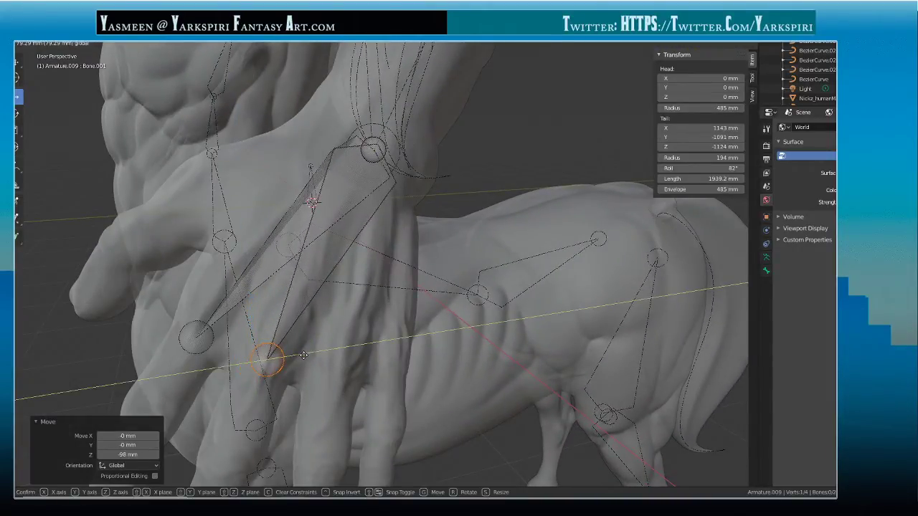
pyautogui.click(305, 354)
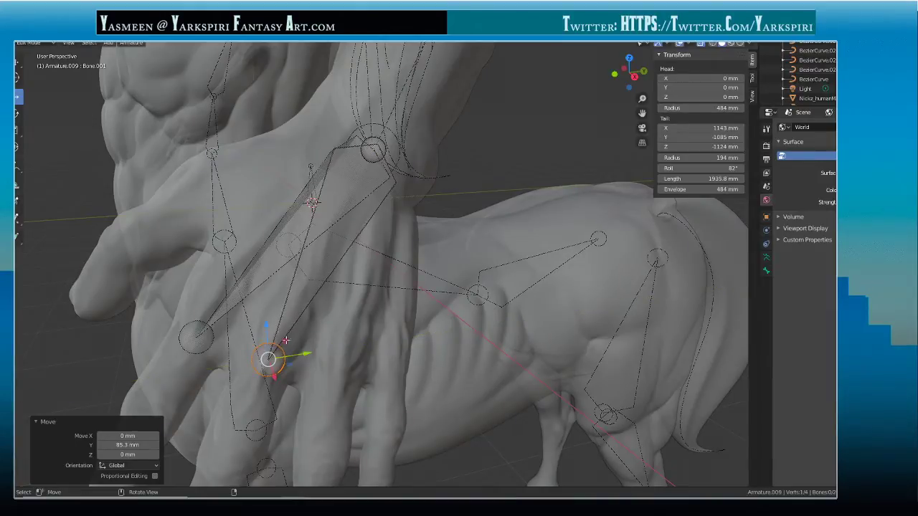
# - Raise the second bone's tail about 109 mm along Z and shift it to about Y -1049 mm
pyautogui.press('g')
pyautogui.press('z')
pyautogui.click(307, 337)
pyautogui.press('g')
pyautogui.press('y')
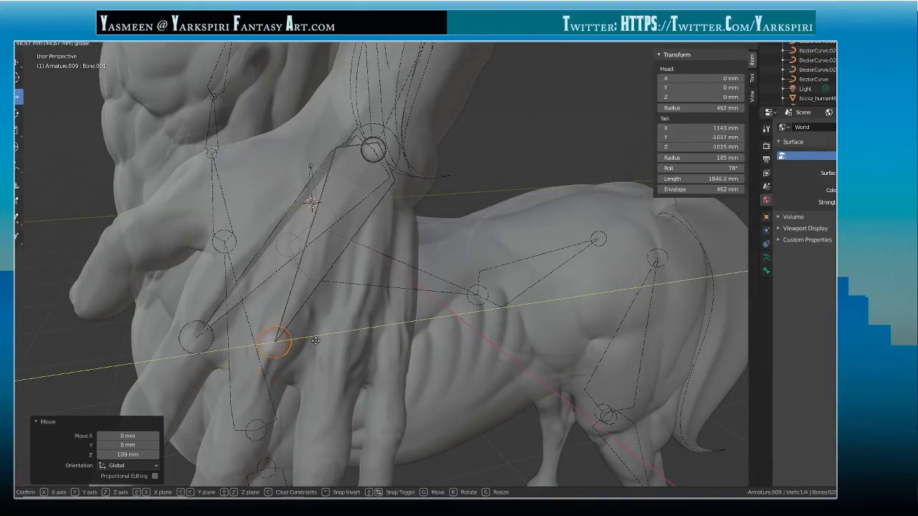
pyautogui.click(314, 340)
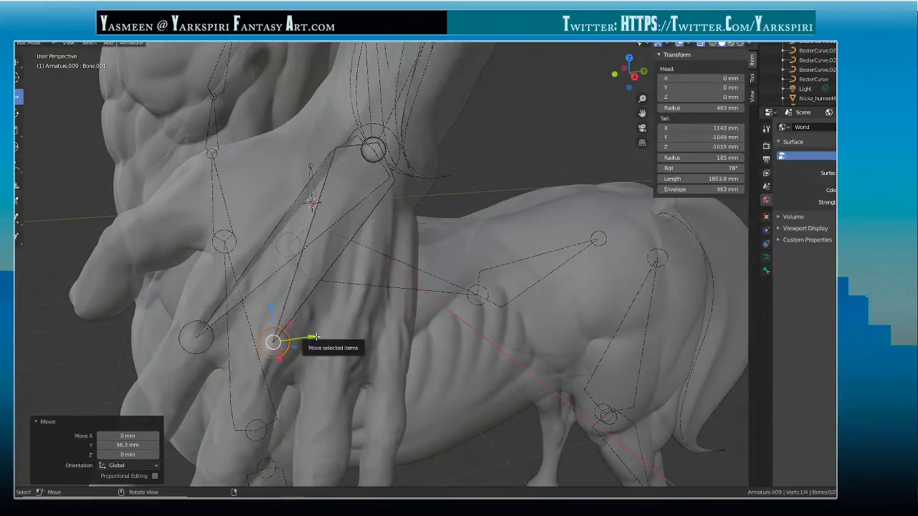
# - Center the second bone's tail inside the middle finger's knuckle, at about X 1054 mm, Y -1007 mm
pyautogui.moveTo(316, 337); pyautogui.dragTo(315, 338)
pyautogui.moveTo(316, 338); pyautogui.dragTo(507, 349, button='middle')
pyautogui.press('g')
pyautogui.press('x')
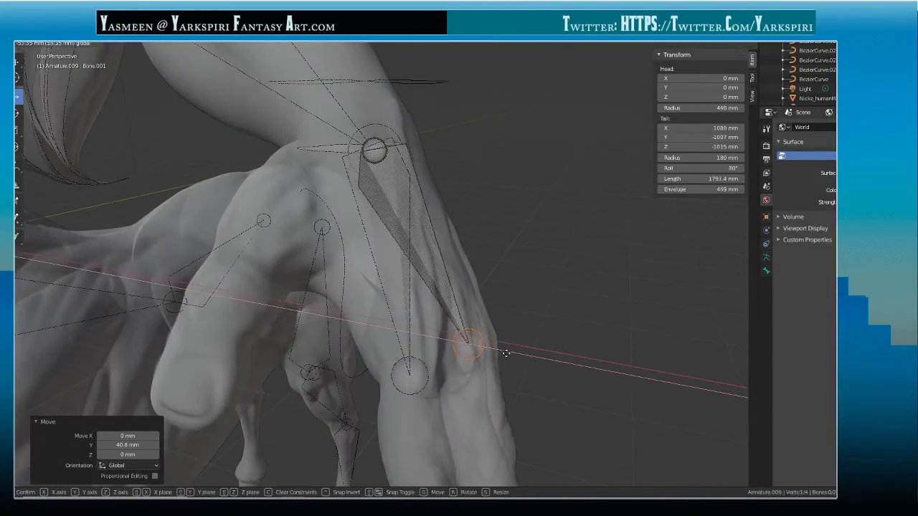
pyautogui.click(501, 353)
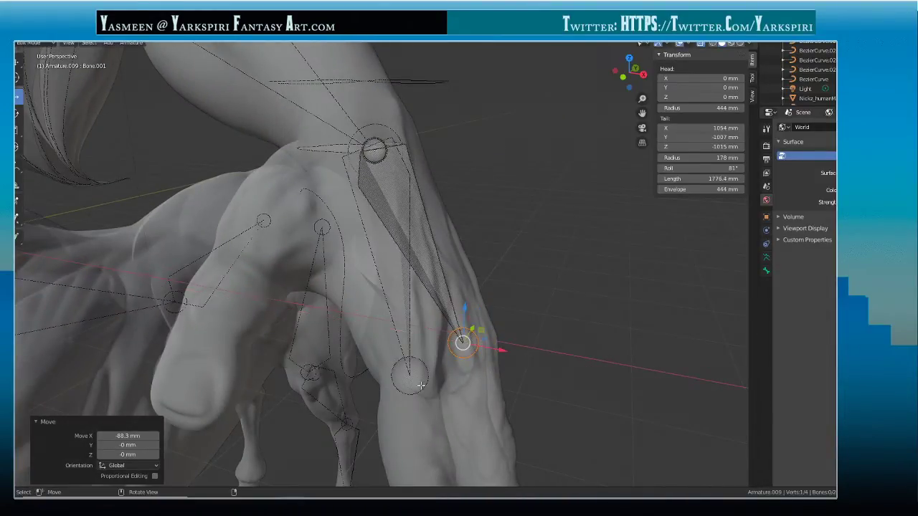
# - Reposition the index finger bone's tail inside its knuckle, to about Y -1401 mm, Z -900 mm
pyautogui.click(423, 385)
pyautogui.moveTo(410, 347); pyautogui.dragTo(410, 325)
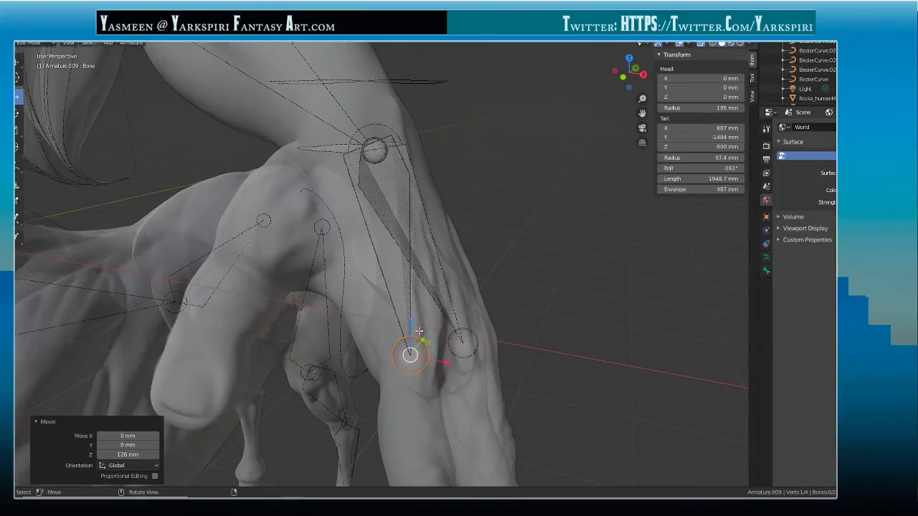
pyautogui.moveTo(410, 325); pyautogui.dragTo(360, 352, button='middle')
pyautogui.press('g')
pyautogui.press('y')
pyautogui.click(226, 335)
pyautogui.moveTo(534, 301); pyautogui.dragTo(274, 296, button='middle')
pyautogui.moveTo(230, 298); pyautogui.dragTo(236, 300)
pyautogui.moveTo(236, 300); pyautogui.dragTo(207, 308, button='middle')
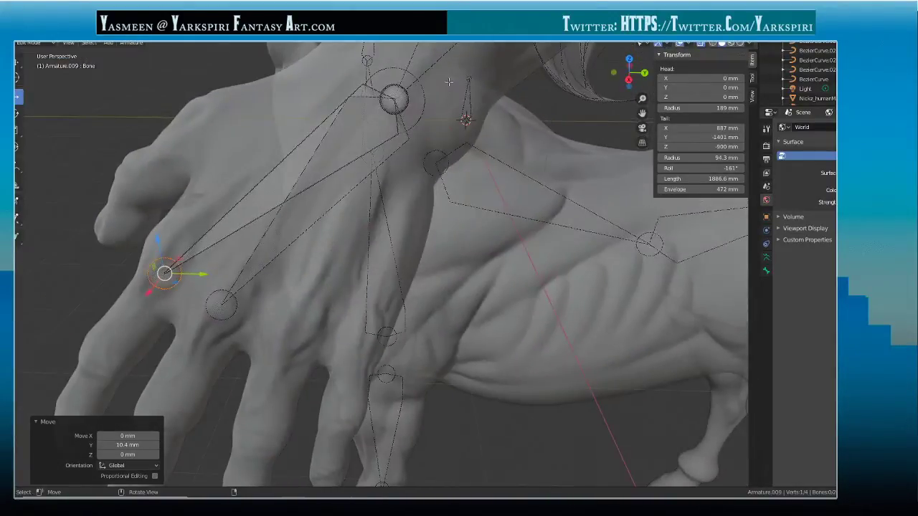
# - Extrude a third bone from the wrist joint toward the ring finger's knuckle and shift its tail about 143 mm along X
pyautogui.click(405, 106)
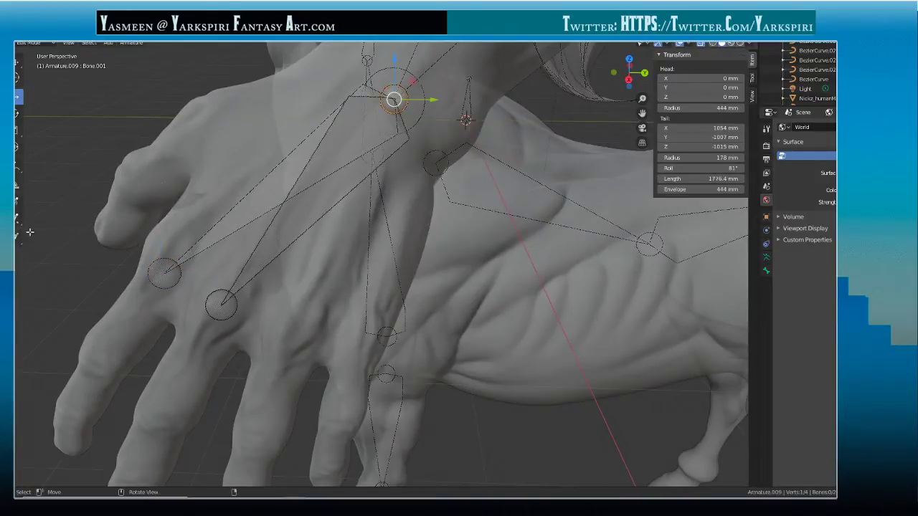
pyautogui.moveTo(349, 142); pyautogui.dragTo(262, 393)
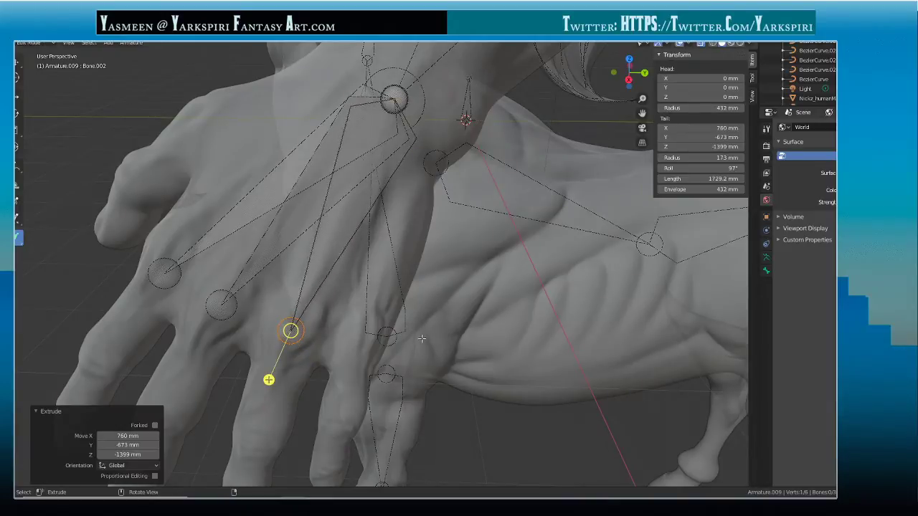
pyautogui.moveTo(262, 393); pyautogui.dragTo(524, 324, button='middle')
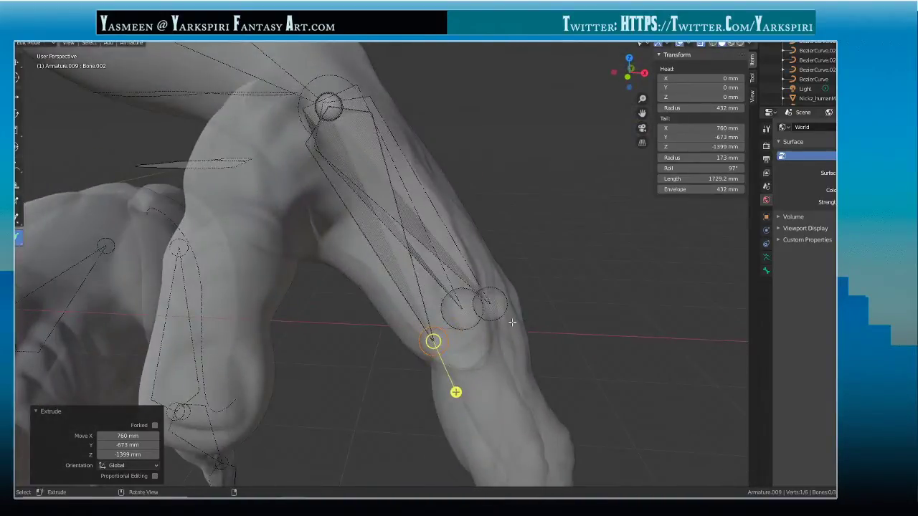
pyautogui.hotkey('shift', 'space')
pyautogui.press('g')
pyautogui.moveTo(471, 340); pyautogui.dragTo(489, 340)
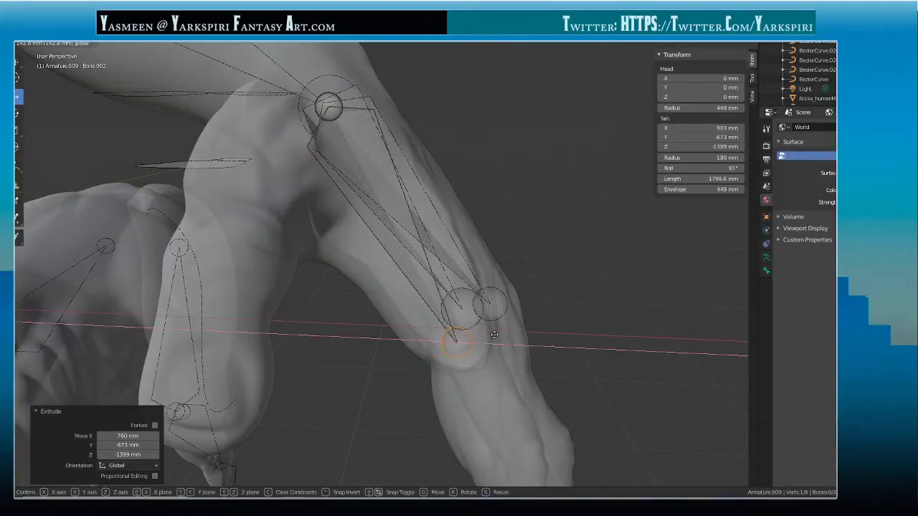
# - Center the third bone's tail inside the ring finger's knuckle, at about X 1078 mm, Y -571 mm, Z -1174 mm
pyautogui.moveTo(489, 340); pyautogui.dragTo(331, 292, button='middle')
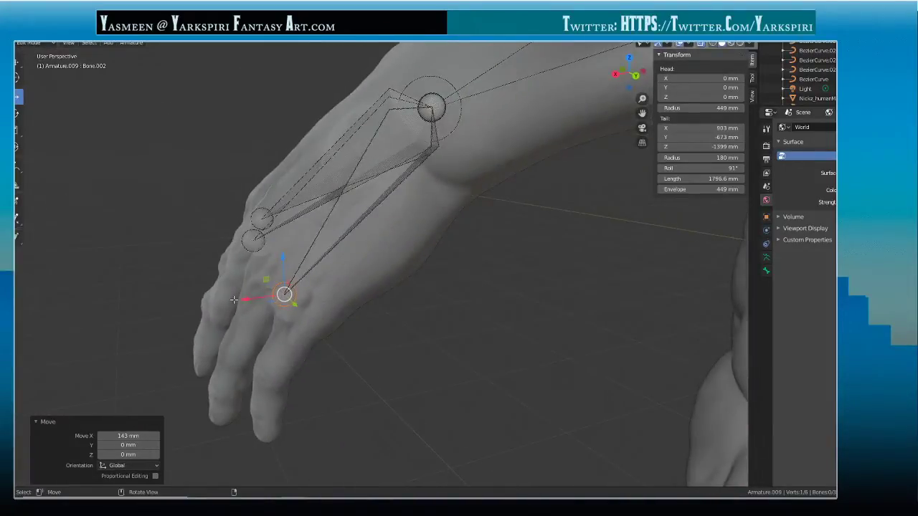
pyautogui.moveTo(234, 299); pyautogui.dragTo(222, 290)
pyautogui.moveTo(261, 263); pyautogui.dragTo(259, 234)
pyautogui.moveTo(363, 283); pyautogui.dragTo(387, 343, button='middle')
pyautogui.moveTo(312, 365); pyautogui.dragTo(329, 363)
pyautogui.moveTo(328, 364); pyautogui.dragTo(396, 359, button='middle')
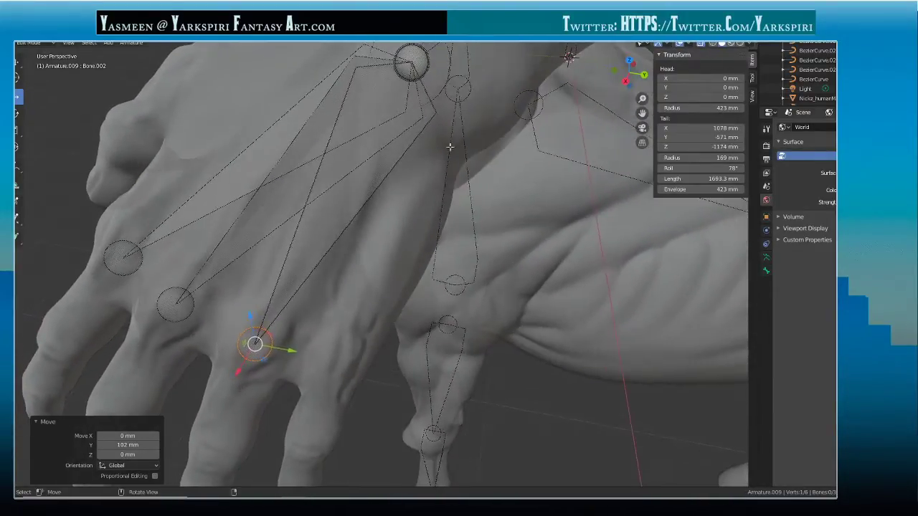
# - Extrude a fourth bone about 1615 mm long from the wrist joint to the little finger's knuckle
pyautogui.click(425, 63)
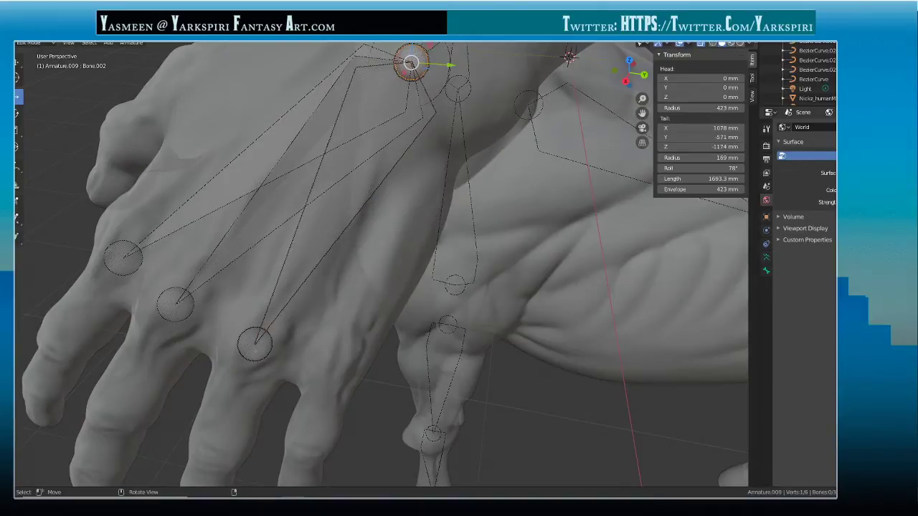
pyautogui.press('e')
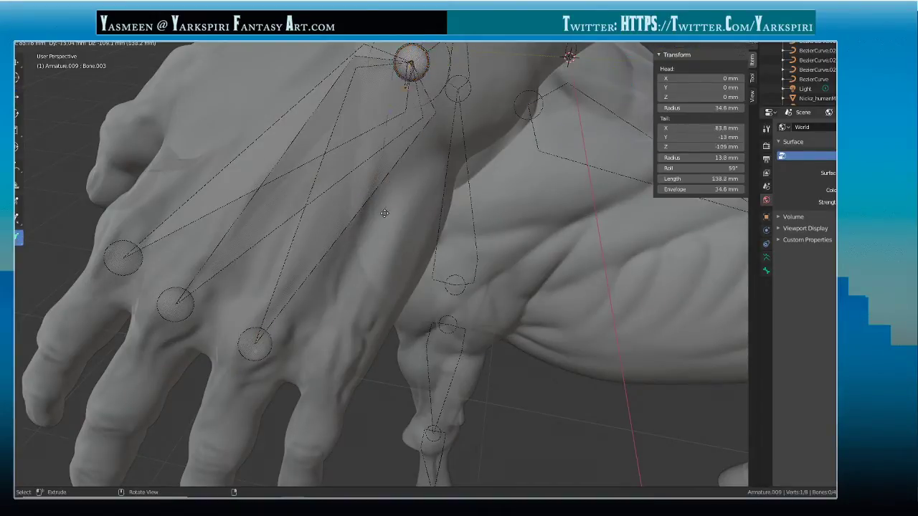
pyautogui.click(348, 366)
# - Move the fourth bone's tail into the little finger's base, to about X 911 mm, Y -180 mm
pyautogui.moveTo(349, 365); pyautogui.dragTo(335, 283, button='middle')
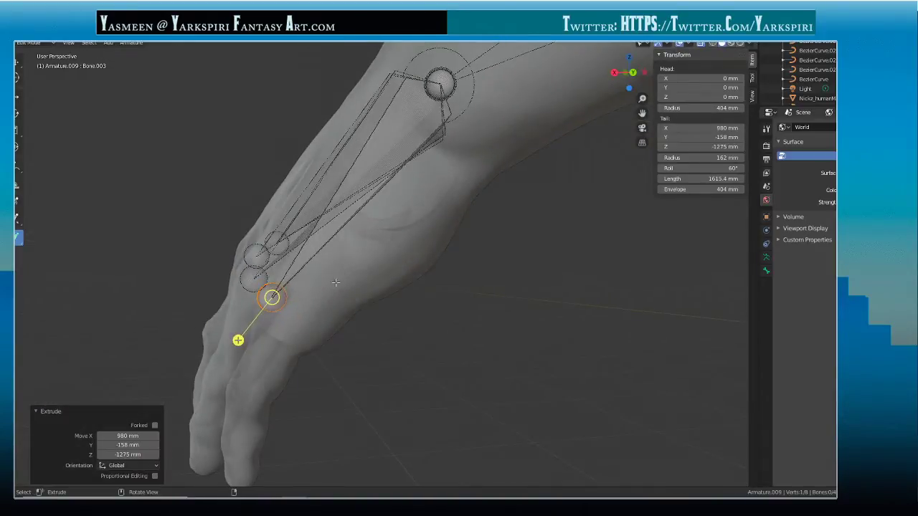
pyautogui.moveTo(298, 321); pyautogui.dragTo(300, 240, button='middle')
pyautogui.press('g')
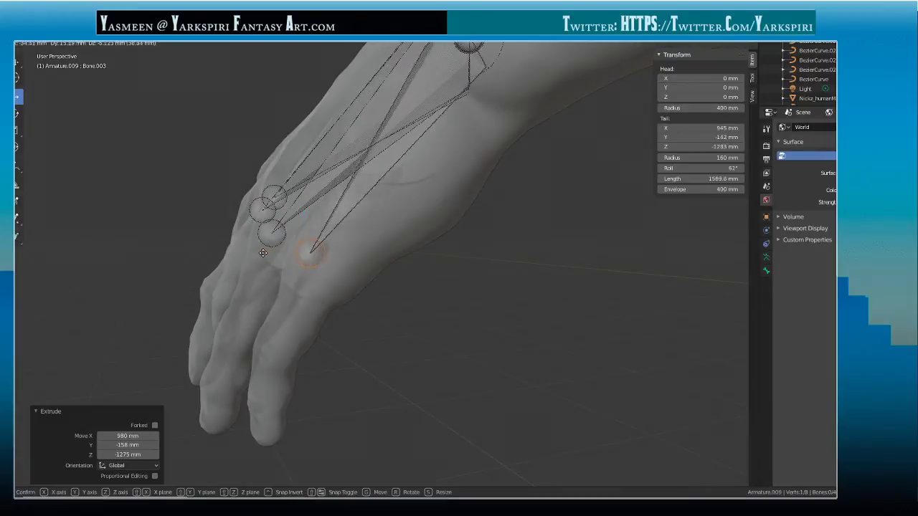
pyautogui.click(267, 254)
pyautogui.moveTo(268, 255); pyautogui.dragTo(367, 255, button='middle')
pyautogui.press('g')
pyautogui.press('y')
pyautogui.click(390, 276)
# - Fine-tune the fourth bone's tail inside the little finger's knuckle, to about Y -201 mm, Z -1353 mm
pyautogui.moveTo(349, 239); pyautogui.dragTo(349, 251)
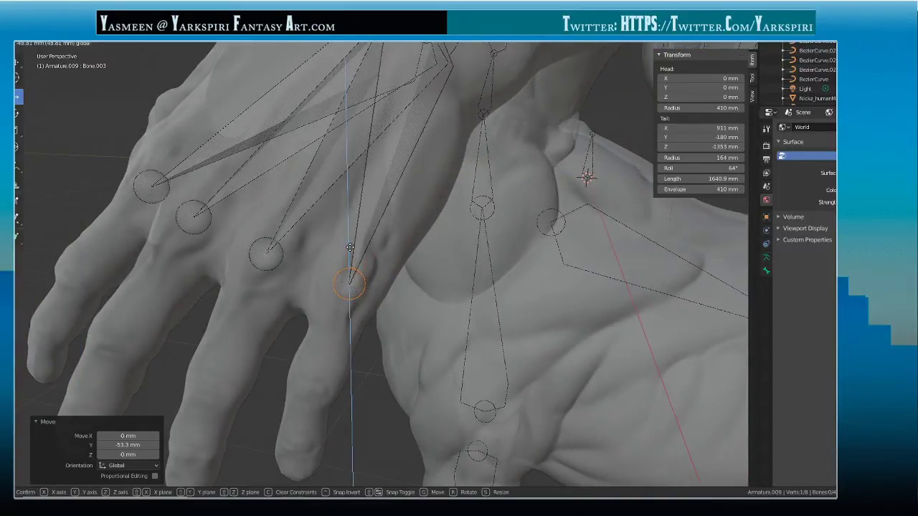
pyautogui.press('g')
pyautogui.press('y')
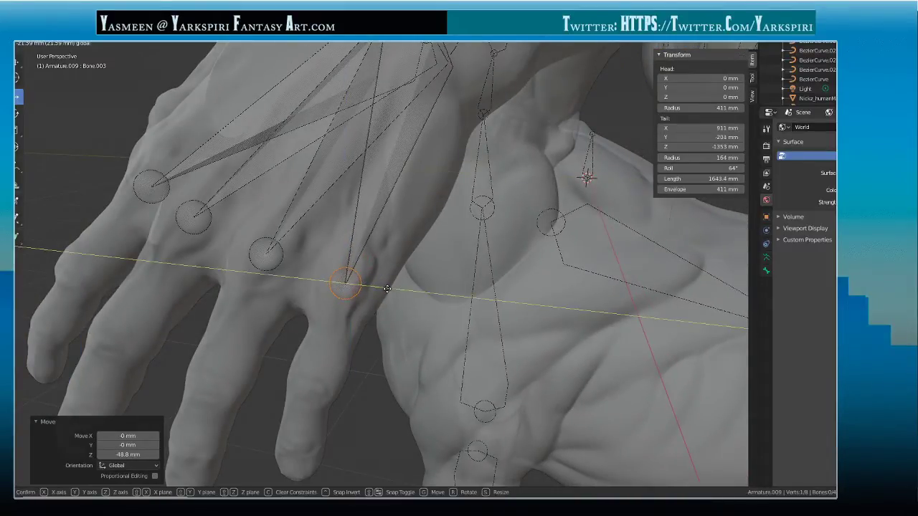
pyautogui.click(382, 288)
# - Extrude a fifth bone from the wrist joint toward the thumb's base, to about X -377 mm, Y -1161 mm, Z -609 mm
pyautogui.moveTo(381, 289); pyautogui.dragTo(349, 270, button='middle')
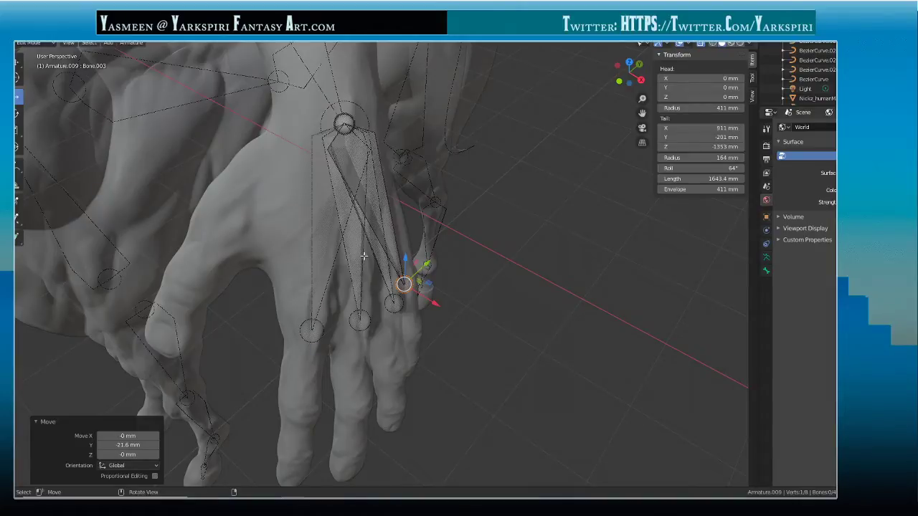
pyautogui.moveTo(336, 206); pyautogui.dragTo(355, 201, button='middle')
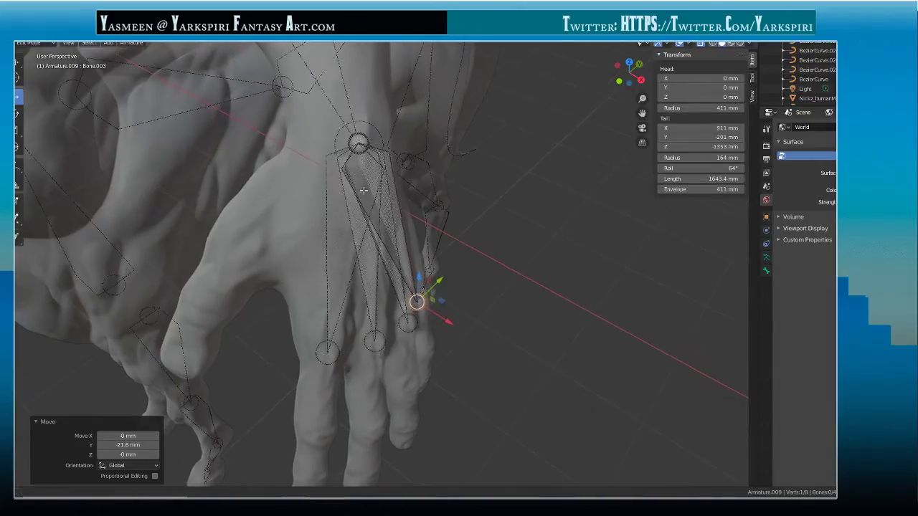
pyautogui.click(358, 142)
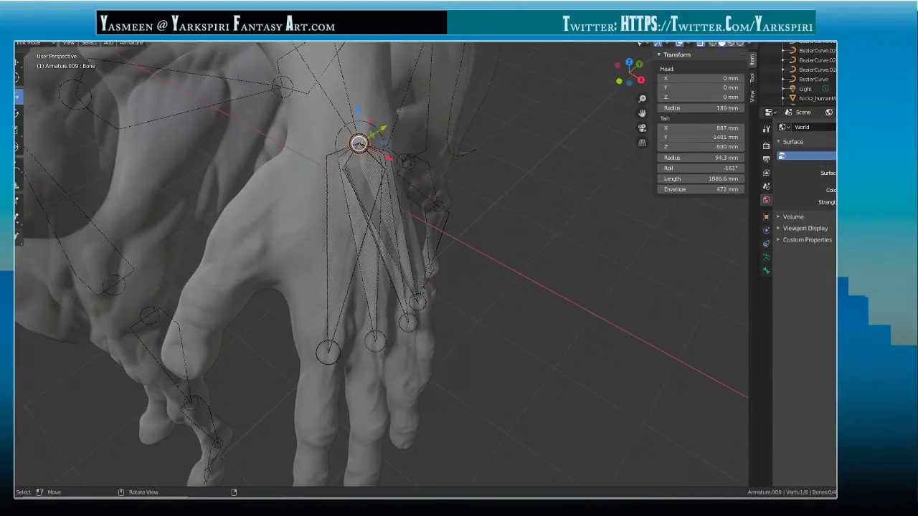
pyautogui.click(18, 238)
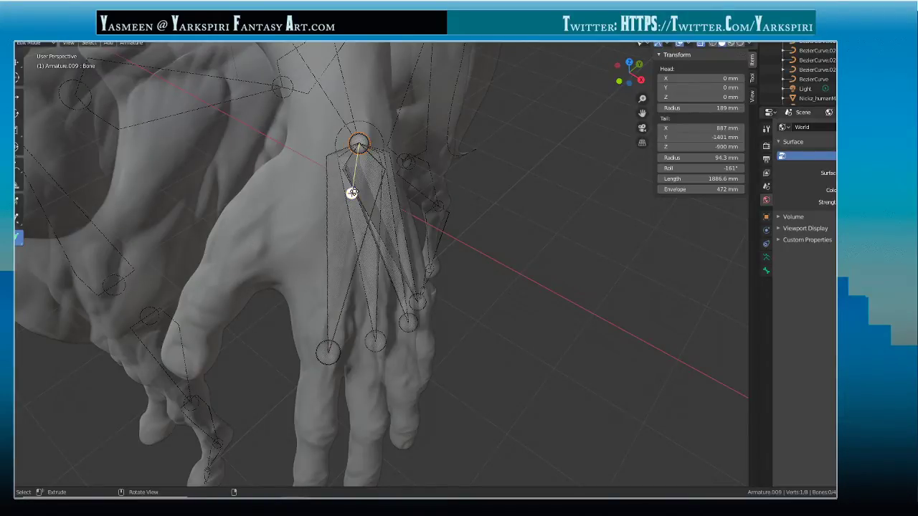
pyautogui.moveTo(351, 192); pyautogui.dragTo(329, 202)
pyautogui.hotkey('ctrl', 'z')
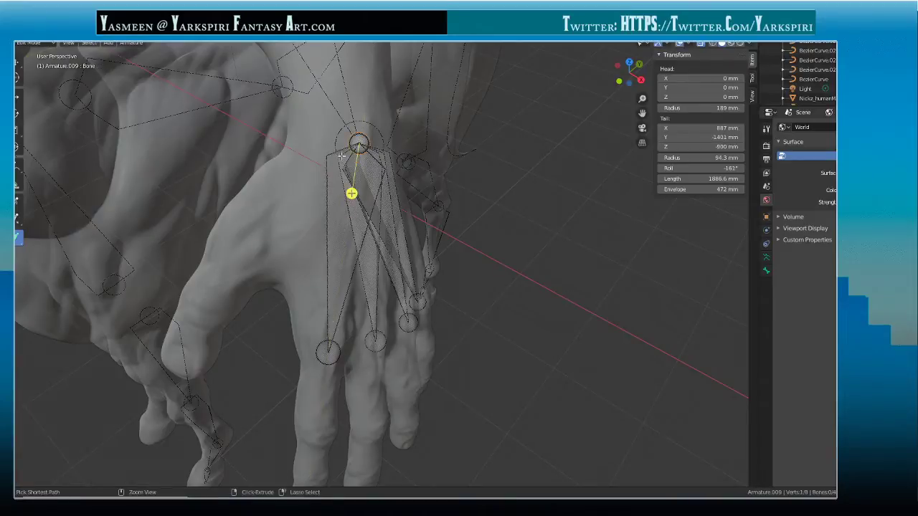
pyautogui.press('e')
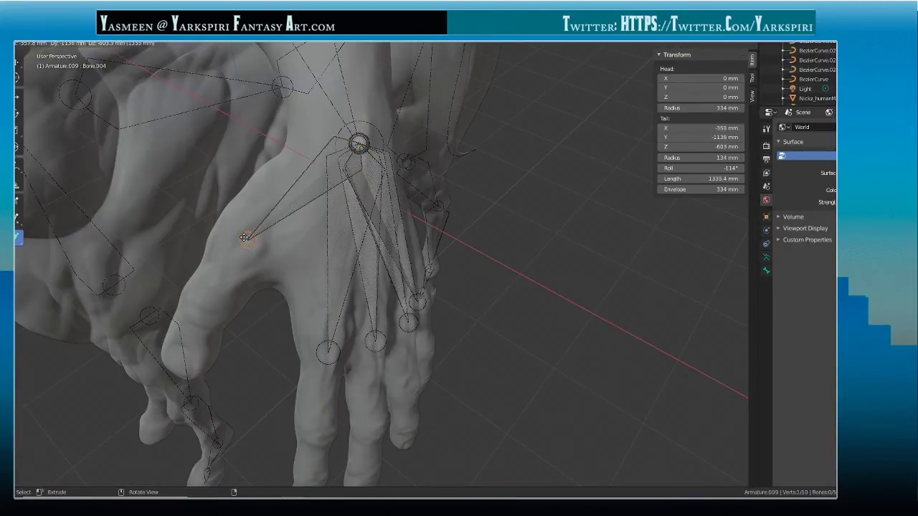
pyautogui.click(242, 239)
# - Move the thumb bone's tail along X into the hand, to about X 75 mm
pyautogui.moveTo(242, 239); pyautogui.dragTo(385, 266, button='middle')
pyautogui.press('g')
pyautogui.press('g')
pyautogui.press('x')
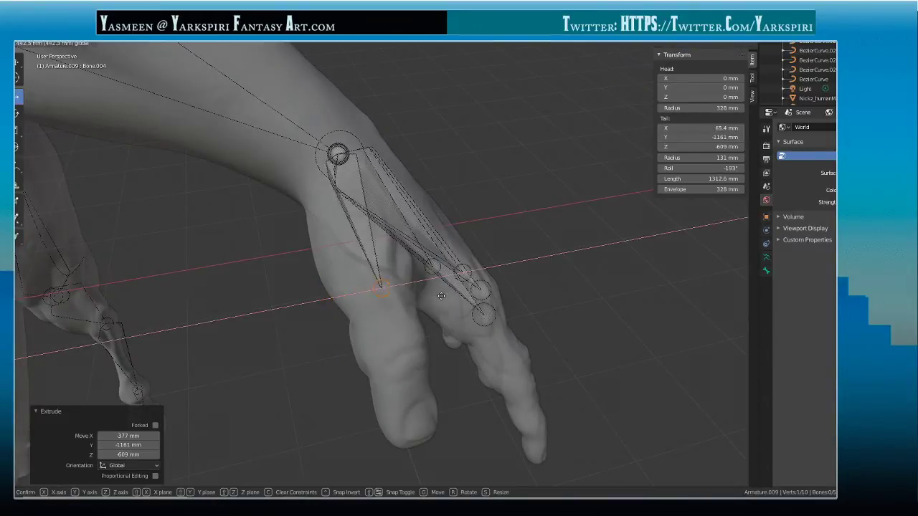
pyautogui.click(426, 283)
pyautogui.moveTo(425, 282); pyautogui.dragTo(254, 182, button='middle')
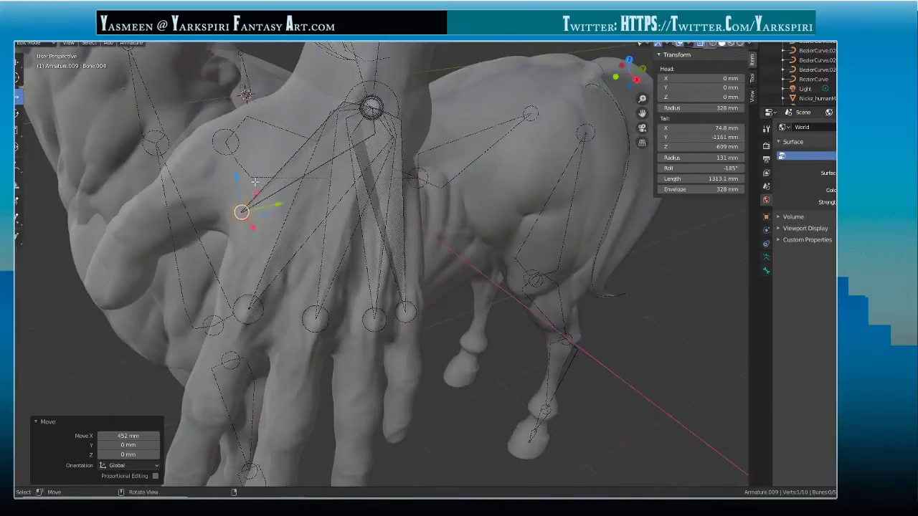
# - Raise the thumb bone's tail to about Z -189 mm and fine-tune it along Y inside the thumb's base
pyautogui.moveTo(236, 180); pyautogui.dragTo(206, 131)
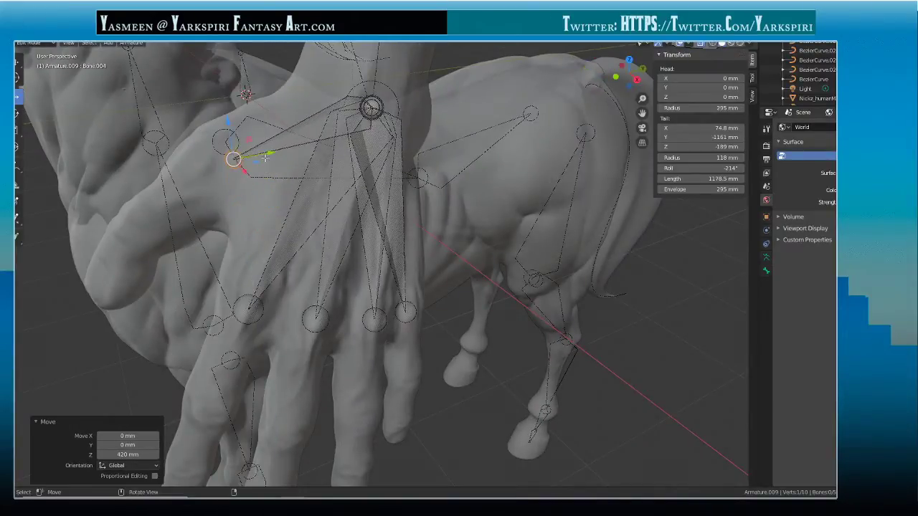
pyautogui.moveTo(272, 151); pyautogui.dragTo(240, 150)
pyautogui.moveTo(240, 150); pyautogui.dragTo(347, 231, button='middle')
pyautogui.scroll(1, 394, 406)
pyautogui.scroll(-1, 373, 426)
pyautogui.moveTo(352, 389); pyautogui.dragTo(345, 386)
# - Extrude a bone about 1232 mm long from the index finger's knuckle toward its fingertip
pyautogui.moveTo(345, 386); pyautogui.dragTo(315, 254, button='middle')
pyautogui.click(308, 219)
pyautogui.click(18, 238)
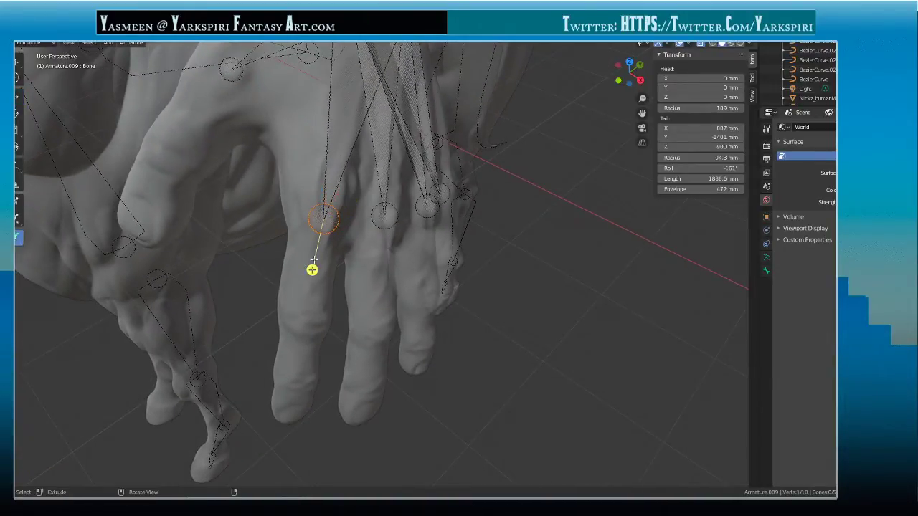
pyautogui.moveTo(312, 269); pyautogui.dragTo(293, 410)
pyautogui.moveTo(293, 410); pyautogui.dragTo(431, 365, button='middle')
# - Move the index finger bone's tail to about X 1167 mm, Z -1640 mm
pyautogui.hotkey('shift', 'space')
pyautogui.press('g')
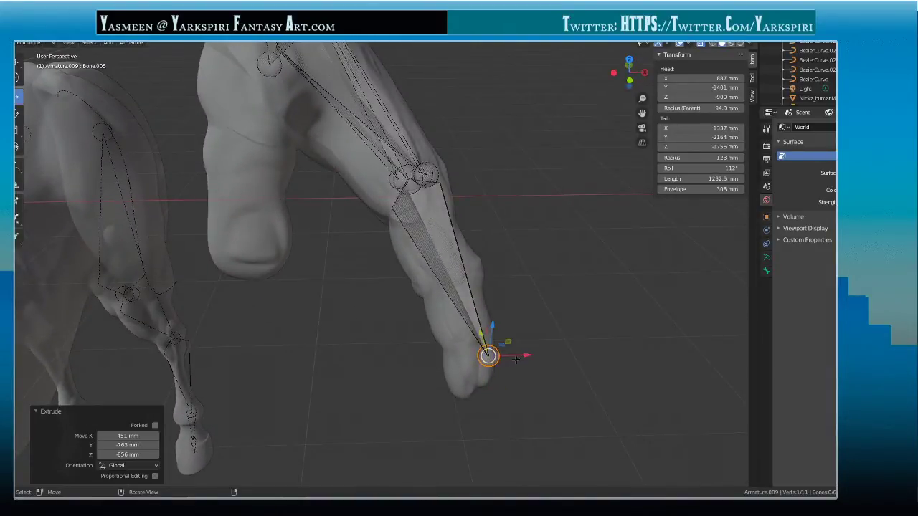
pyautogui.moveTo(527, 353); pyautogui.dragTo(459, 311)
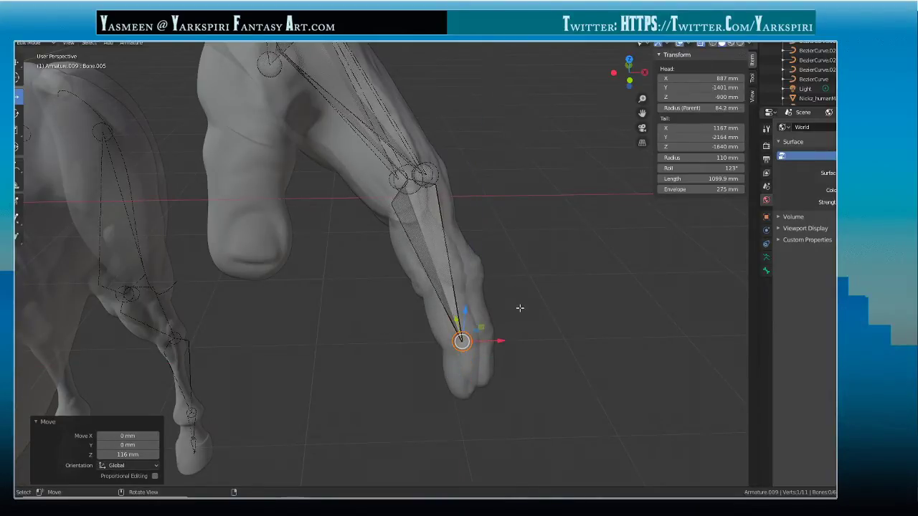
pyautogui.moveTo(519, 309); pyautogui.dragTo(341, 332, button='middle')
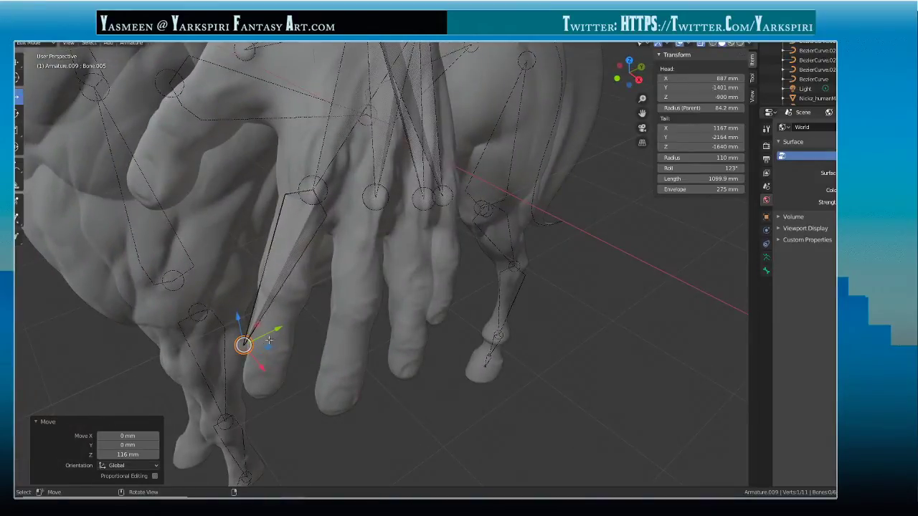
# - Shift the index finger bone's tail along Y and X into the finger, to about X 1191 mm, Y -2041 mm
pyautogui.moveTo(268, 340); pyautogui.dragTo(219, 310, button='middle')
pyautogui.press('g')
pyautogui.press('y')
pyautogui.click(235, 311)
pyautogui.press('g')
pyautogui.press('x')
pyautogui.click(482, 367)
# - Center the index finger bone's tail near the fingertip, at about Y -1996 mm, Z -1717 mm
pyautogui.press('g')
pyautogui.press('z')
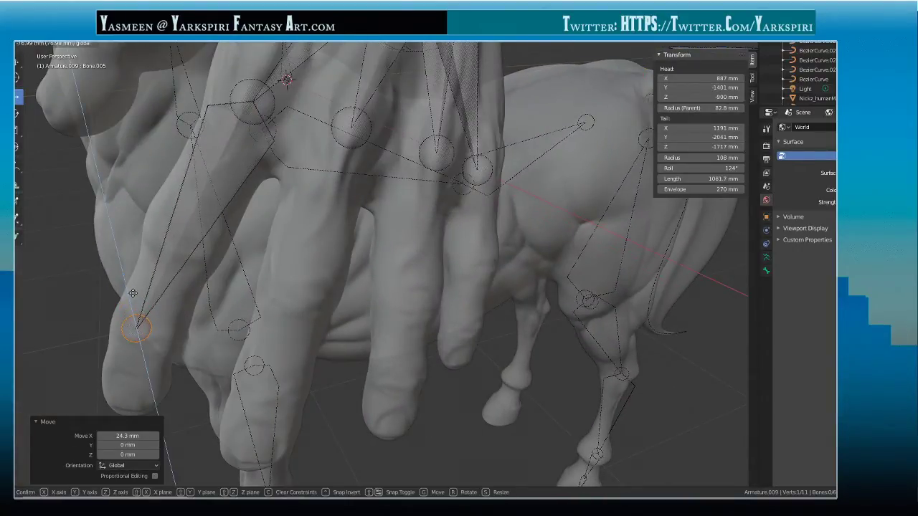
pyautogui.click(134, 294)
pyautogui.press('g')
pyautogui.press('y')
pyautogui.click(193, 314)
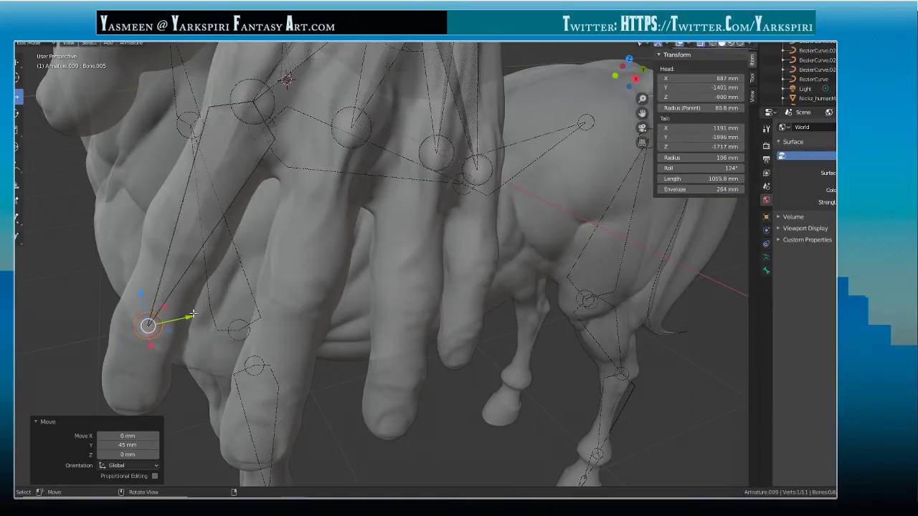
# - Subdivide the index finger bone into two bones with one cut
pyautogui.moveTo(210, 313); pyautogui.dragTo(362, 317, button='middle')
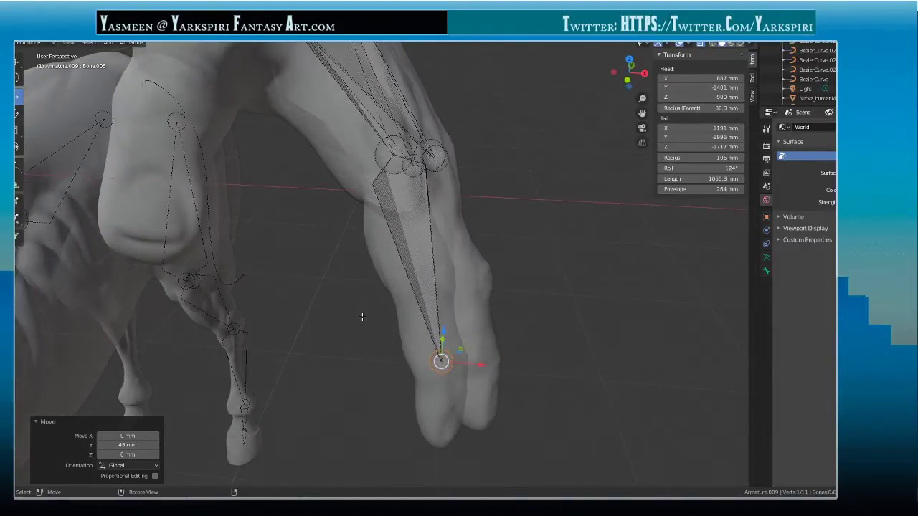
pyautogui.click(384, 203)
pyautogui.click(130, 43)
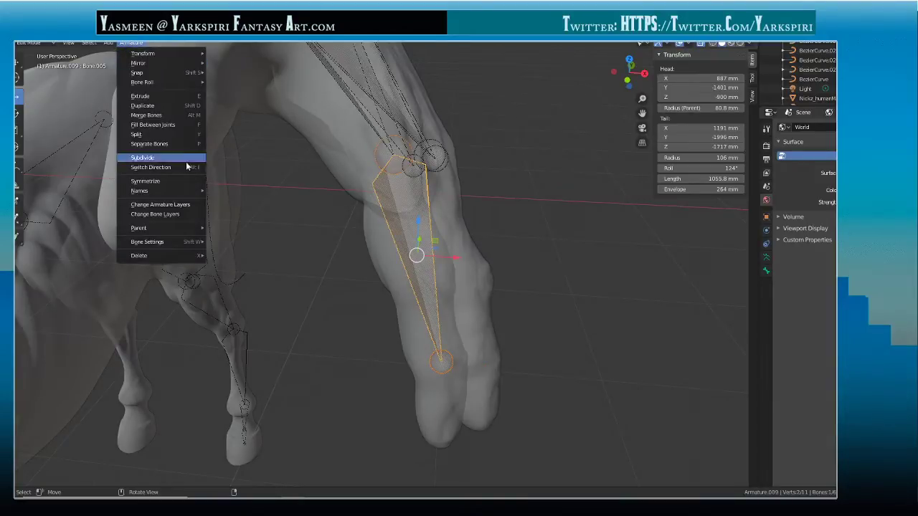
pyautogui.click(135, 159)
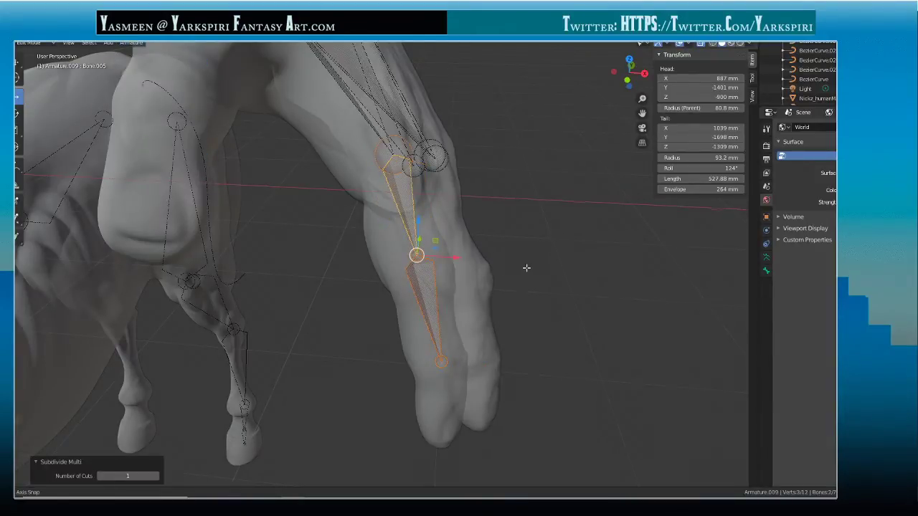
pyautogui.moveTo(526, 268); pyautogui.dragTo(445, 281, button='middle')
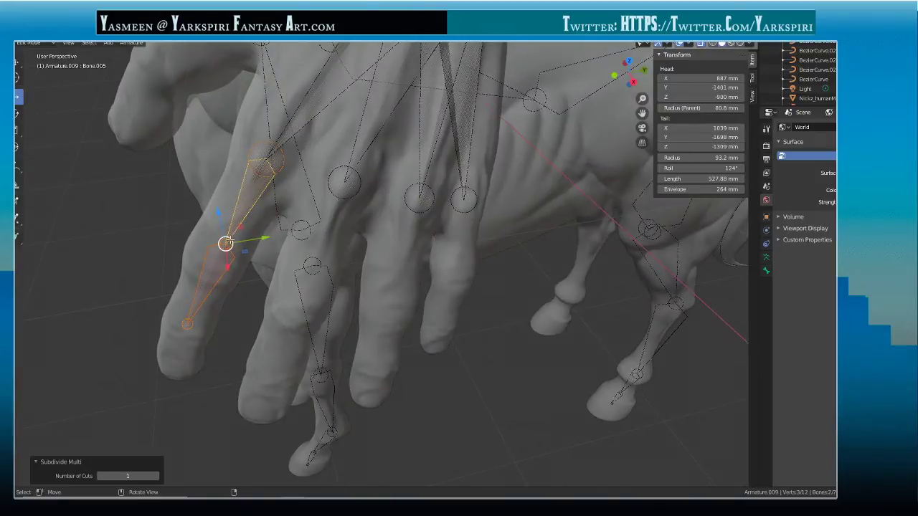
pyautogui.moveTo(265, 237); pyautogui.dragTo(257, 239)
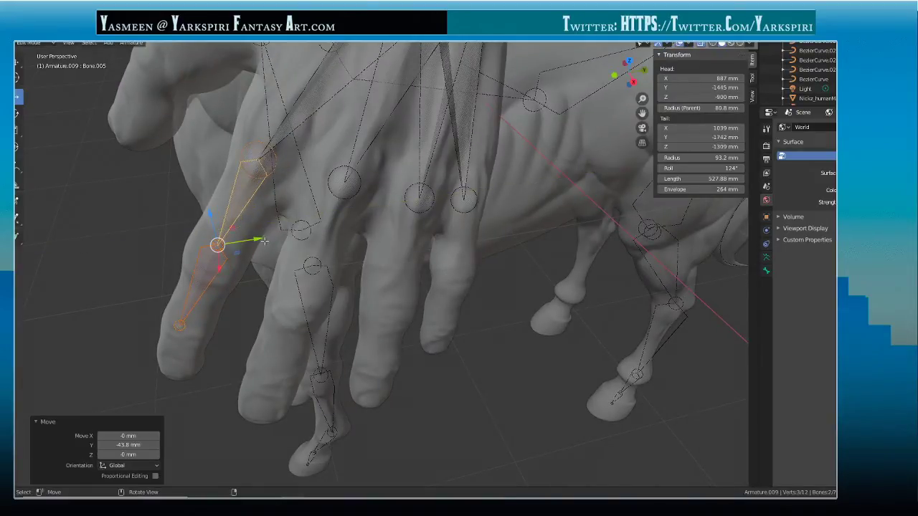
pyautogui.hotkey('ctrl', 'z')
pyautogui.click(226, 244)
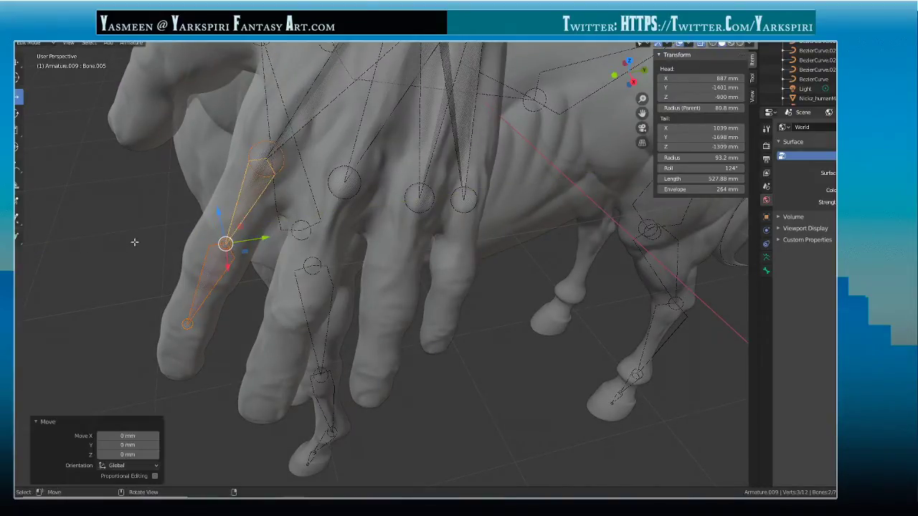
pyautogui.click(212, 291)
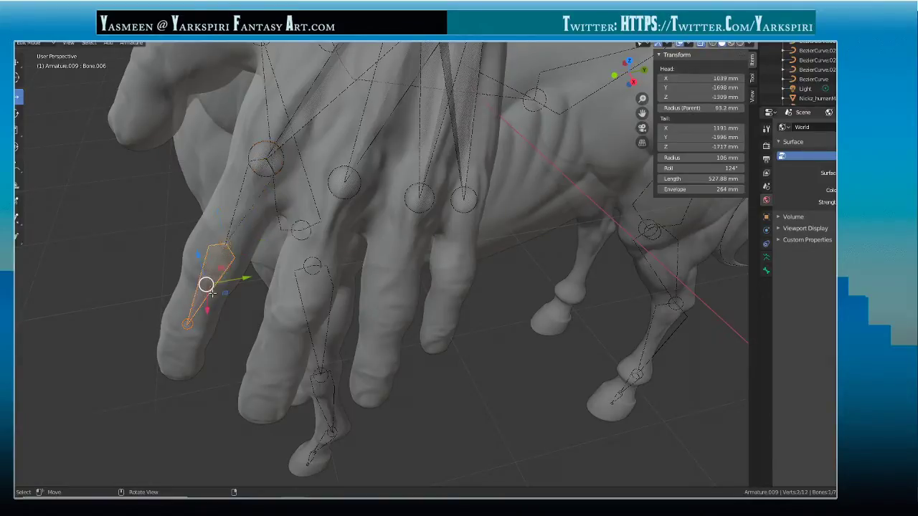
# - Shift the joint between the two index finger bones along Y, Z and X toward the finger's middle knuckle
pyautogui.click(225, 243)
pyautogui.moveTo(260, 242); pyautogui.dragTo(246, 238)
pyautogui.moveTo(203, 213); pyautogui.dragTo(208, 228)
pyautogui.moveTo(252, 254); pyautogui.dragTo(248, 255)
pyautogui.moveTo(247, 255); pyautogui.dragTo(351, 255, button='middle')
pyautogui.moveTo(508, 273); pyautogui.dragTo(524, 268)
# - Fine-tune the index finger's middle joint to about X 1140 mm, Y -1801 mm, Z -1373 mm
pyautogui.moveTo(524, 268); pyautogui.dragTo(383, 241, button='middle')
pyautogui.moveTo(279, 212); pyautogui.dragTo(162, 166, button='middle')
pyautogui.moveTo(196, 168); pyautogui.dragTo(187, 170)
pyautogui.press('g')
pyautogui.press('x')
pyautogui.click(175, 219)
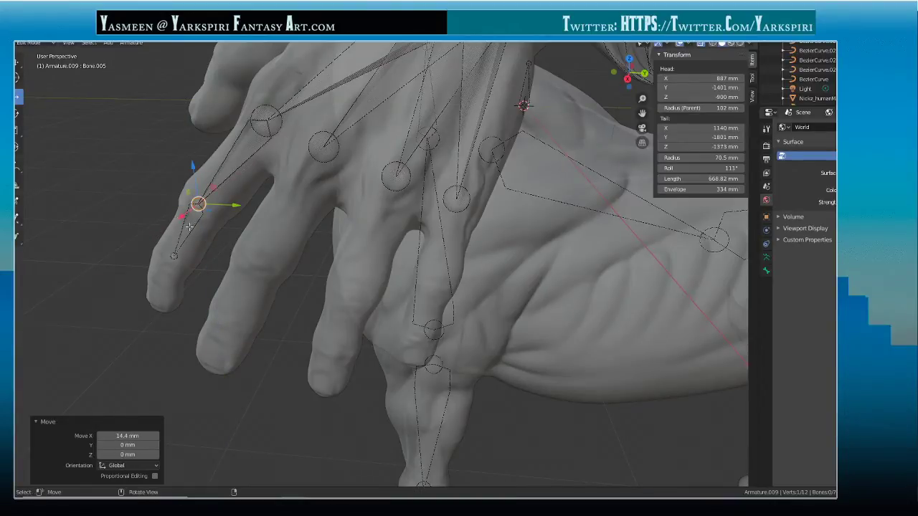
# - Center the index finger's middle joint within the finger's thickness, at about X 1102 mm
pyautogui.moveTo(176, 219); pyautogui.dragTo(470, 242, button='middle')
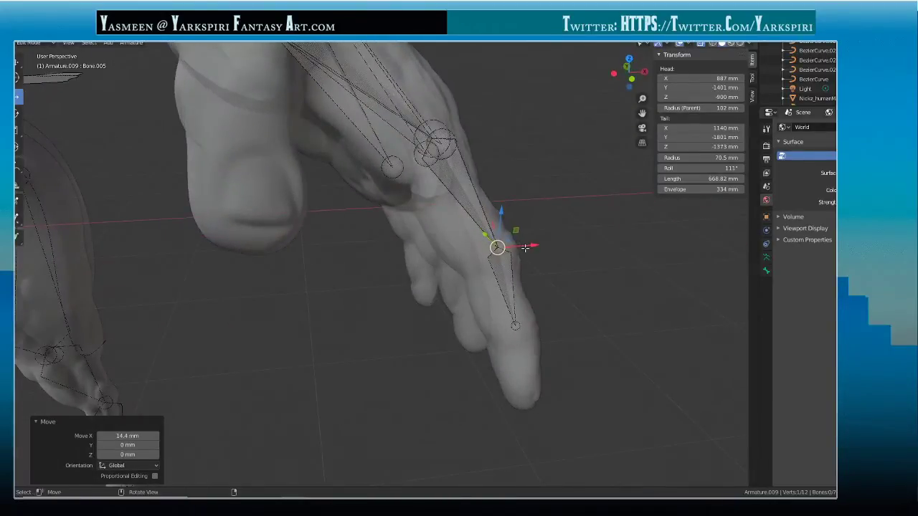
pyautogui.press('g')
pyautogui.press('x')
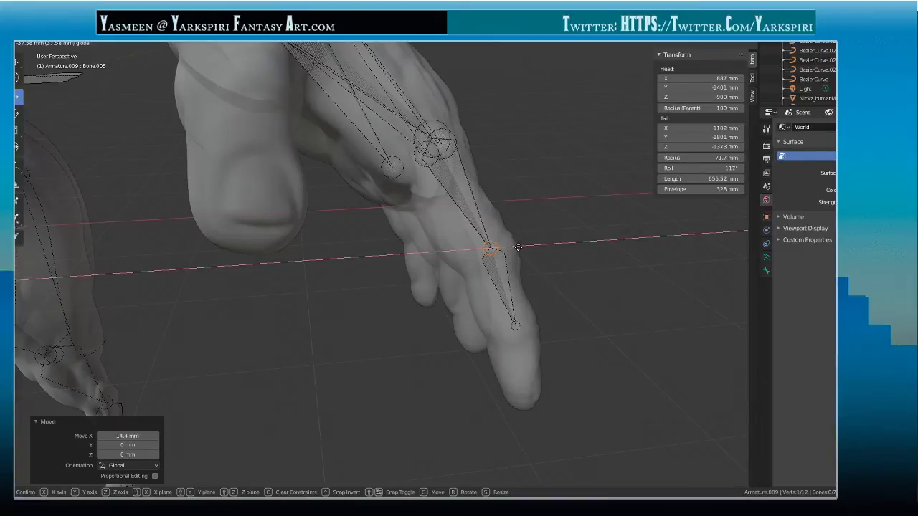
pyautogui.click(518, 247)
pyautogui.moveTo(530, 231); pyautogui.dragTo(391, 235, button='middle')
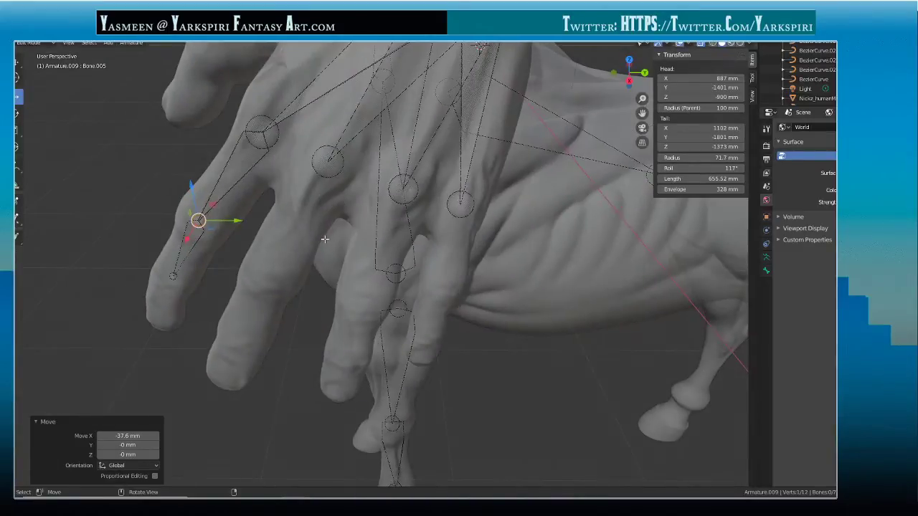
# - Extrude a bone about 1206 mm long from the middle finger's knuckle toward its fingertip
pyautogui.moveTo(324, 239); pyautogui.dragTo(415, 248, button='middle')
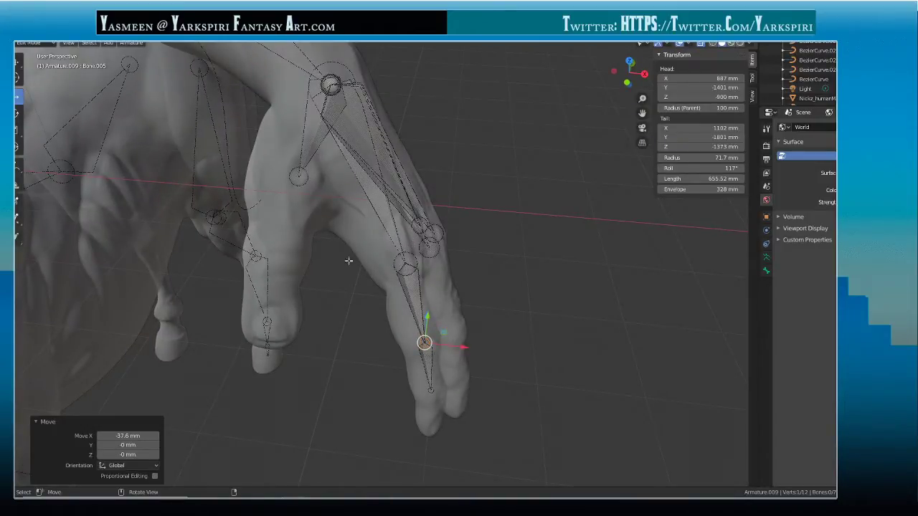
pyautogui.moveTo(399, 217)
pyautogui.mouseDown(button='middle')
pyautogui.moveTo(327, 217)
pyautogui.moveTo(418, 212)
pyautogui.moveTo(384, 233)
pyautogui.moveTo(393, 233)
pyautogui.mouseUp(button='middle')
pyautogui.click(378, 185)
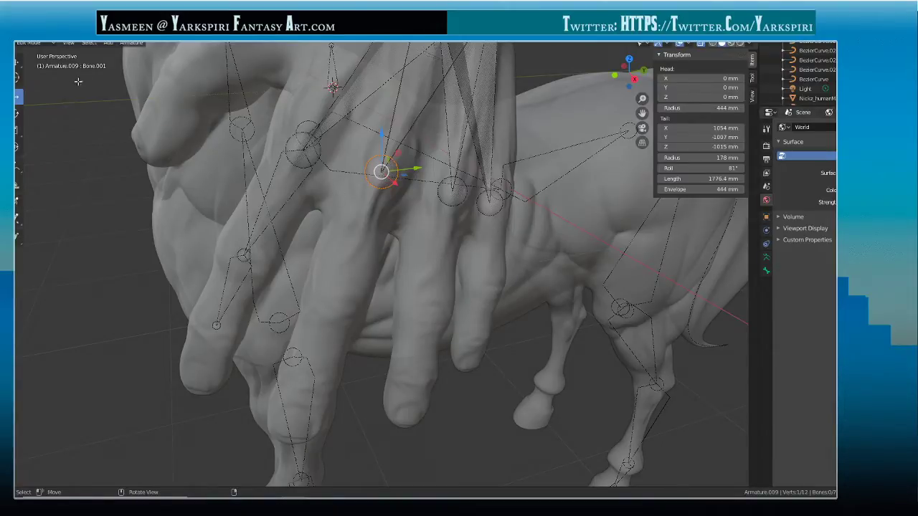
pyautogui.click(18, 242)
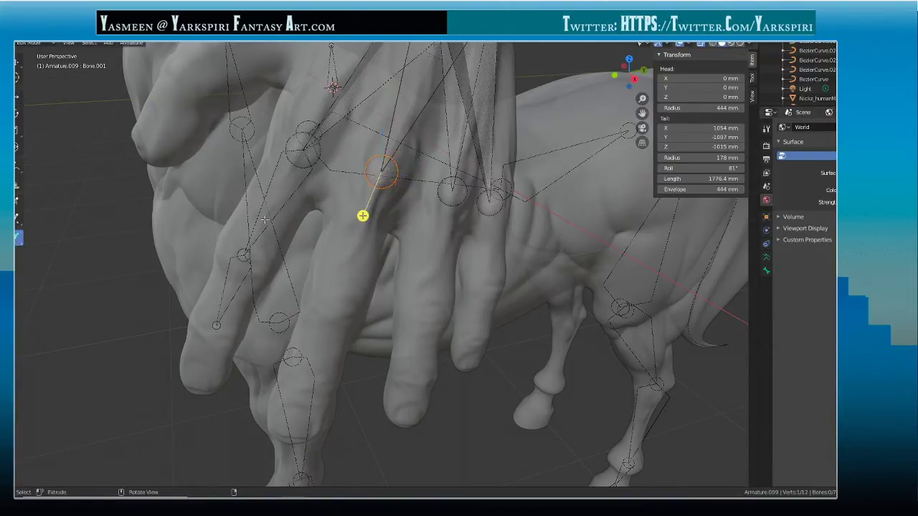
pyautogui.moveTo(363, 215); pyautogui.dragTo(287, 426)
# - Subdivide the middle finger bone into two bones with one cut
pyautogui.moveTo(287, 426); pyautogui.dragTo(372, 243, button='middle')
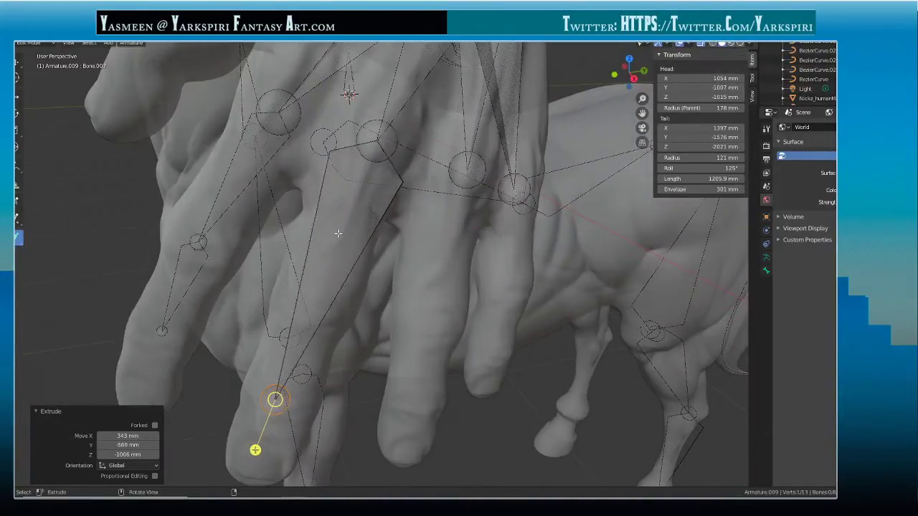
pyautogui.click(356, 254)
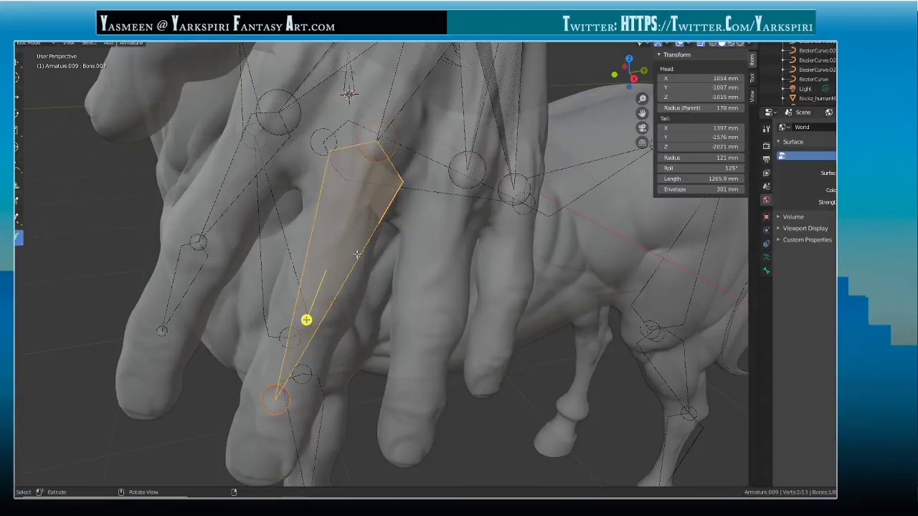
pyautogui.click(132, 43)
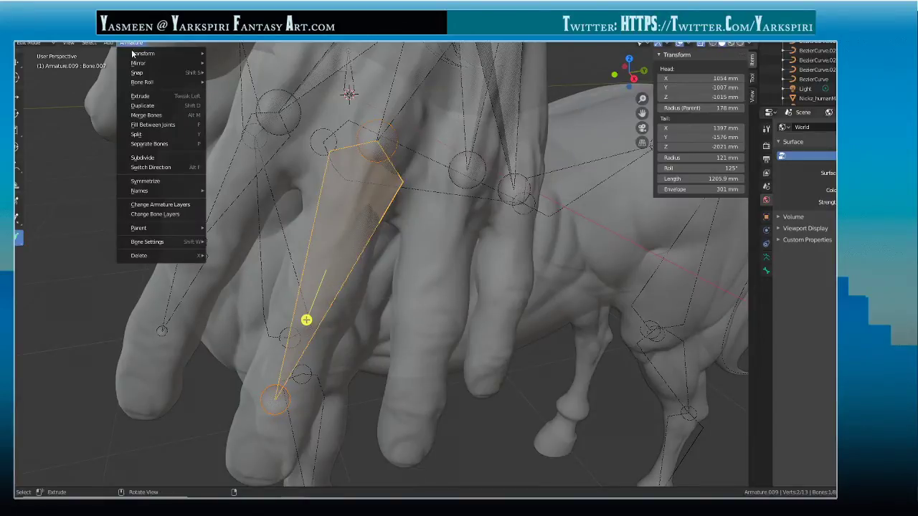
pyautogui.click(144, 158)
pyautogui.moveTo(376, 273); pyautogui.dragTo(377, 273, button='middle')
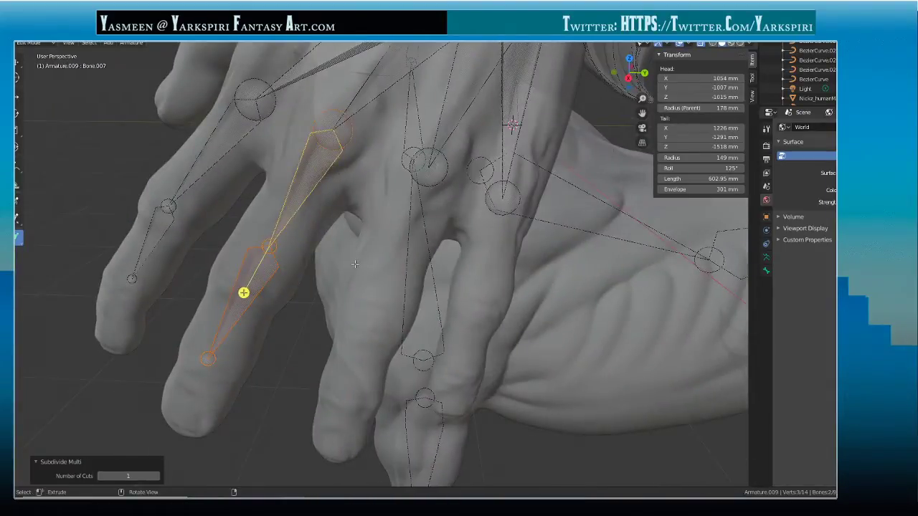
# - Try to lower the middle finger's middle joint with the Move tool, and undo the change
pyautogui.hotkey('shift', 'space')
pyautogui.press('g')
pyautogui.click(271, 258)
pyautogui.moveTo(265, 214); pyautogui.dragTo(271, 251)
pyautogui.hotkey('ctrl', 'z')
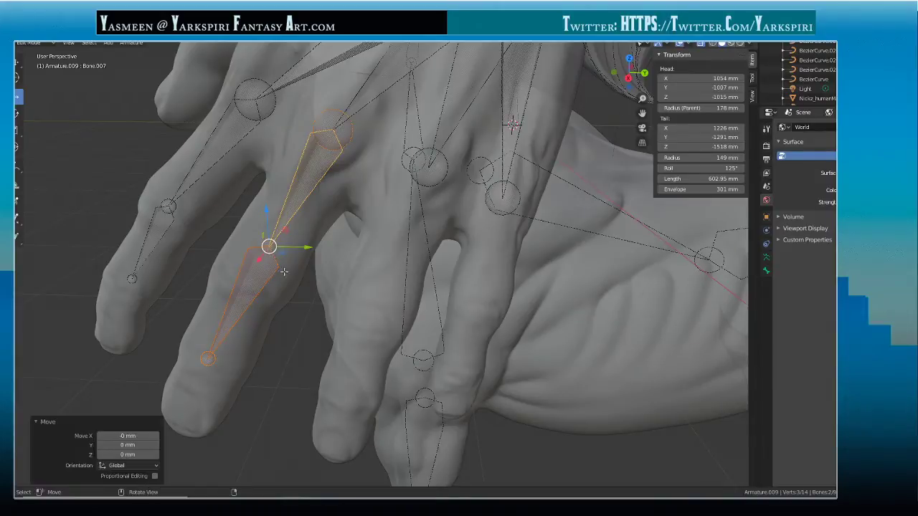
# - Move the middle finger's middle joint down to the finger's bend, at about Y -1400 mm, Z -1655 mm
pyautogui.click(269, 247)
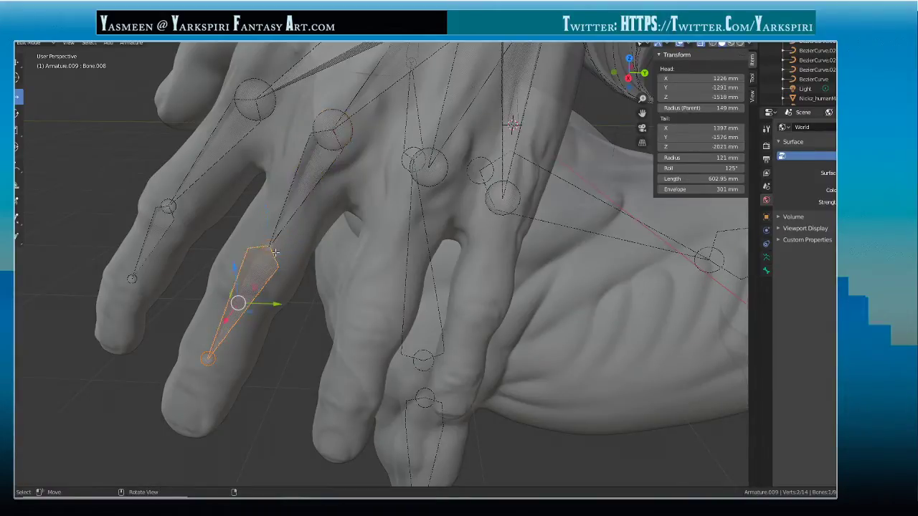
pyautogui.moveTo(302, 253); pyautogui.dragTo(289, 250)
pyautogui.moveTo(253, 207); pyautogui.dragTo(246, 236)
pyautogui.moveTo(297, 266); pyautogui.dragTo(287, 267)
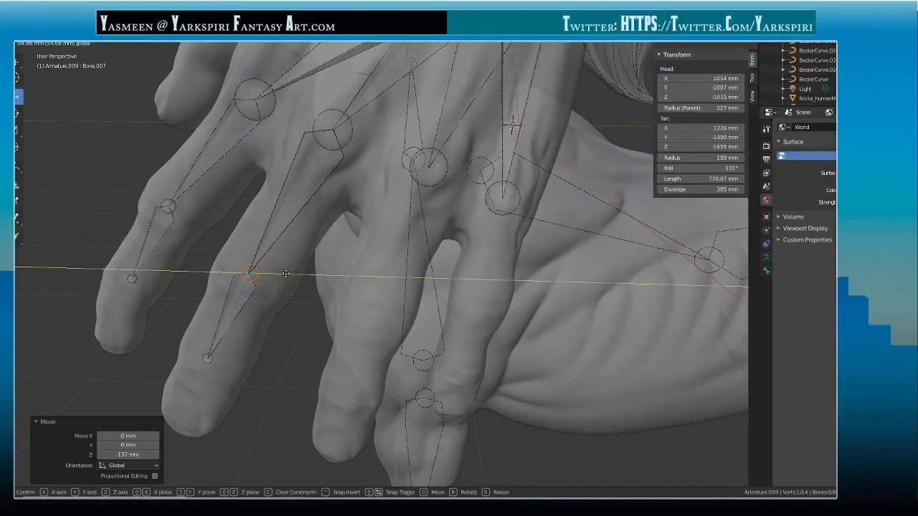
# - Center the middle finger's middle joint within the finger's thickness, at about X 1306 mm, Y -1358 mm, Z -1607 mm
pyautogui.moveTo(287, 266); pyautogui.dragTo(248, 228, button='middle')
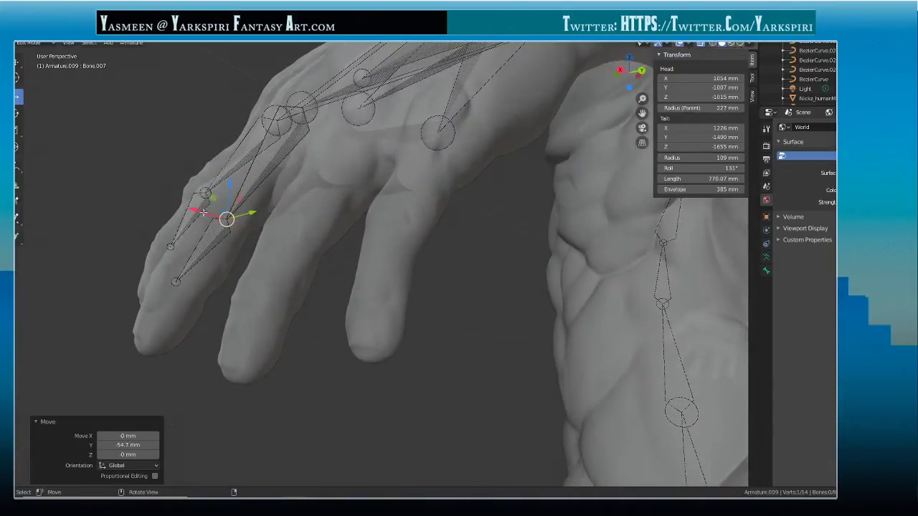
pyautogui.moveTo(204, 213); pyautogui.dragTo(219, 167)
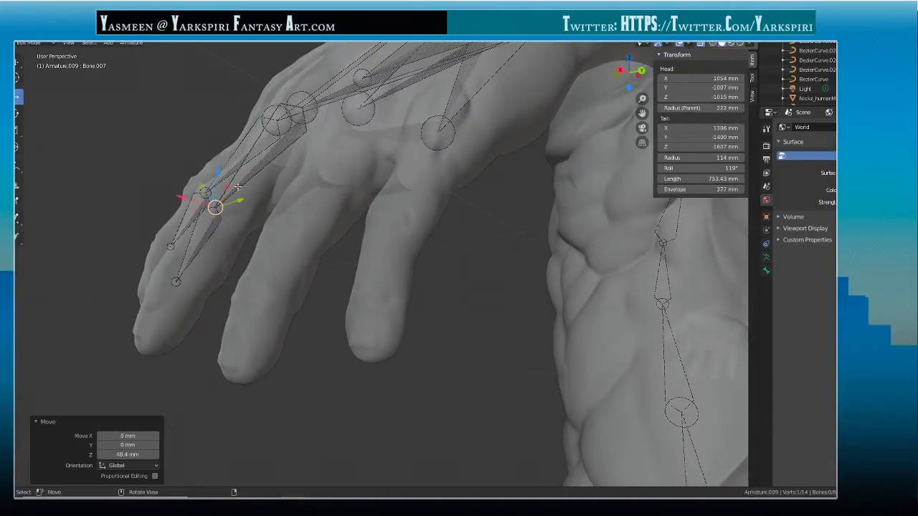
pyautogui.moveTo(219, 168); pyautogui.dragTo(324, 271, button='middle')
pyautogui.moveTo(326, 287); pyautogui.dragTo(337, 287)
pyautogui.moveTo(337, 288); pyautogui.dragTo(268, 229, button='middle')
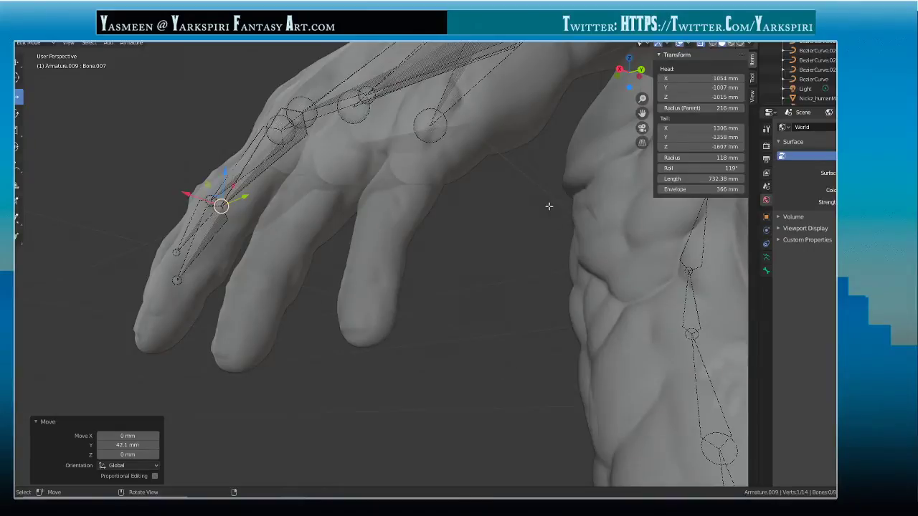
# - Extrude a bone about 1069 mm long from the ring finger's knuckle toward its fingertip
pyautogui.moveTo(586, 305); pyautogui.dragTo(517, 322, button='middle')
pyautogui.moveTo(418, 327); pyautogui.dragTo(385, 299, button='middle')
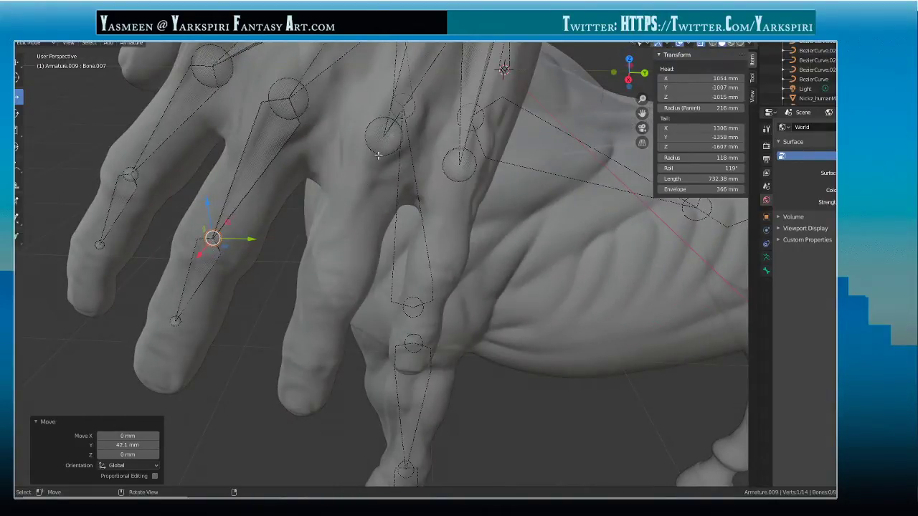
pyautogui.click(378, 156)
pyautogui.click(17, 237)
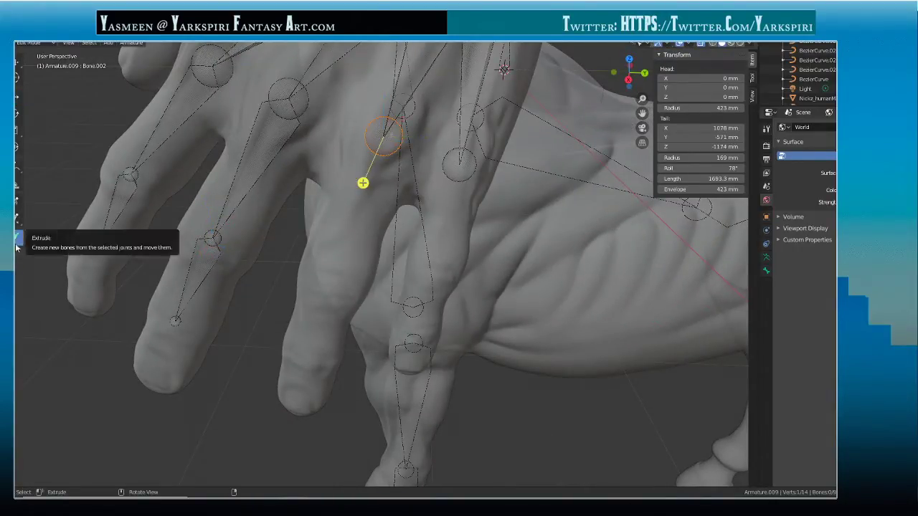
pyautogui.moveTo(381, 151); pyautogui.dragTo(307, 369)
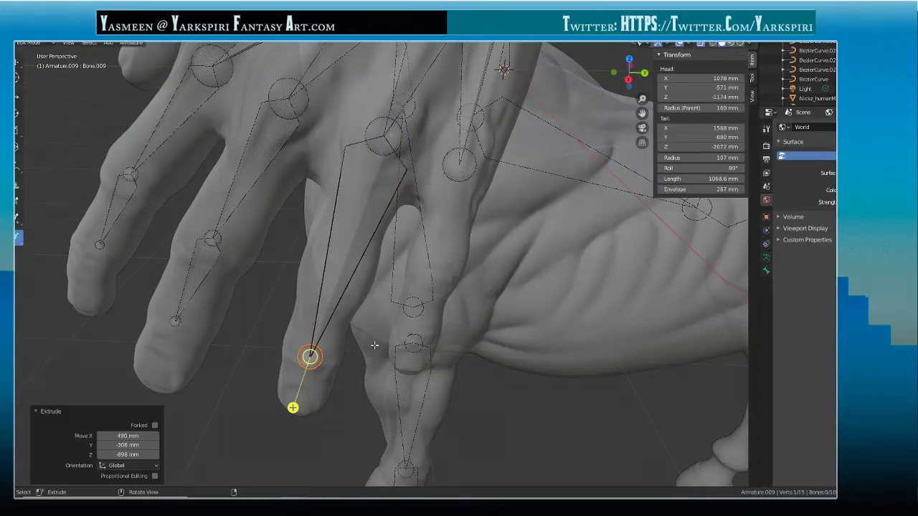
# - Move the tip of the ring finger bone inside the finger, to about X 1379 mm, Y -923 mm, Z -2222 mm
pyautogui.moveTo(308, 369); pyautogui.dragTo(329, 267, button='middle')
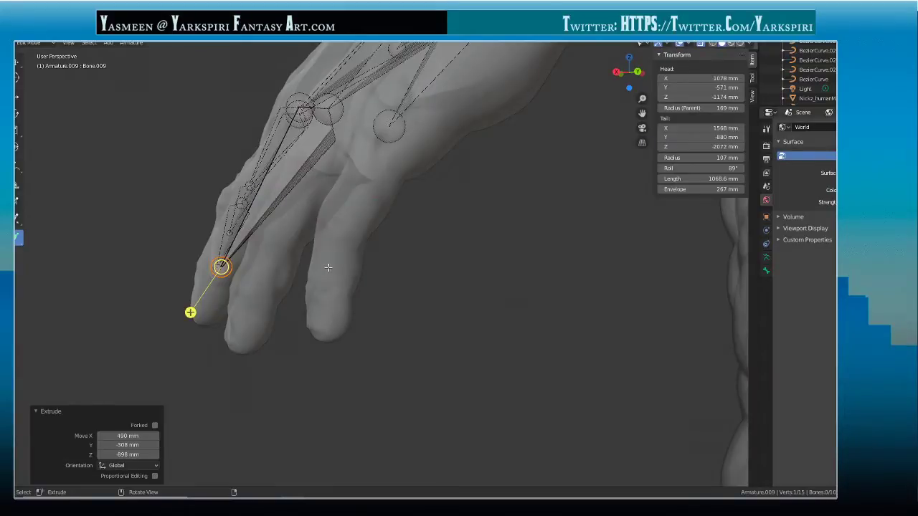
pyautogui.hotkey('shift', 'space')
pyautogui.press('g')
pyautogui.moveTo(228, 264); pyautogui.dragTo(243, 289, button='middle')
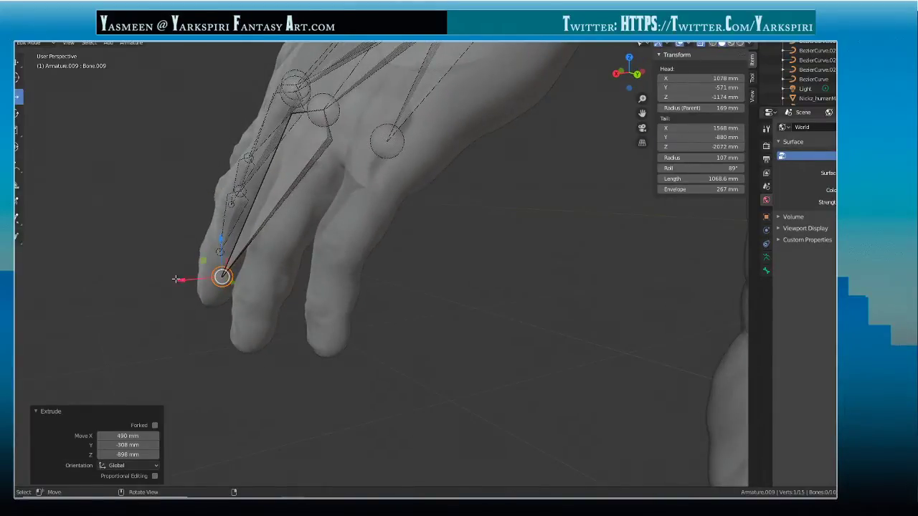
pyautogui.moveTo(175, 279); pyautogui.dragTo(210, 273)
pyautogui.moveTo(254, 231); pyautogui.dragTo(272, 265)
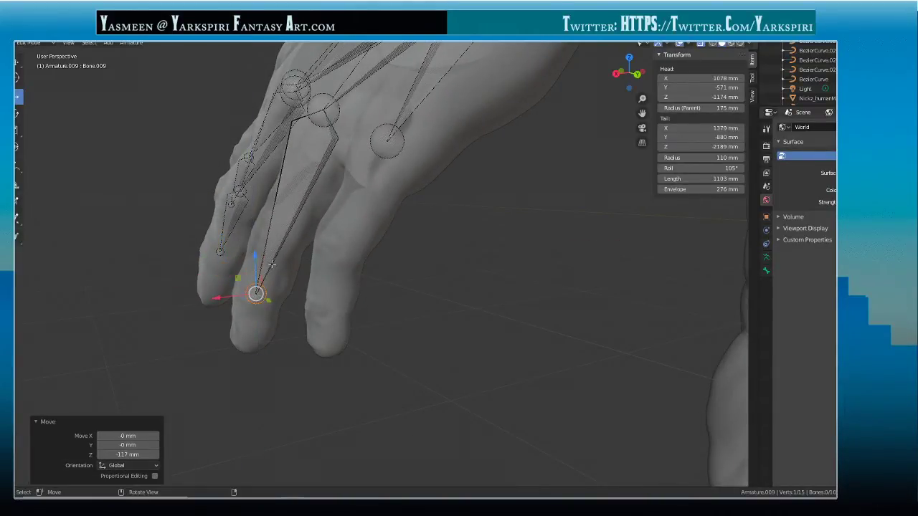
pyautogui.moveTo(272, 265); pyautogui.dragTo(414, 333, button='middle')
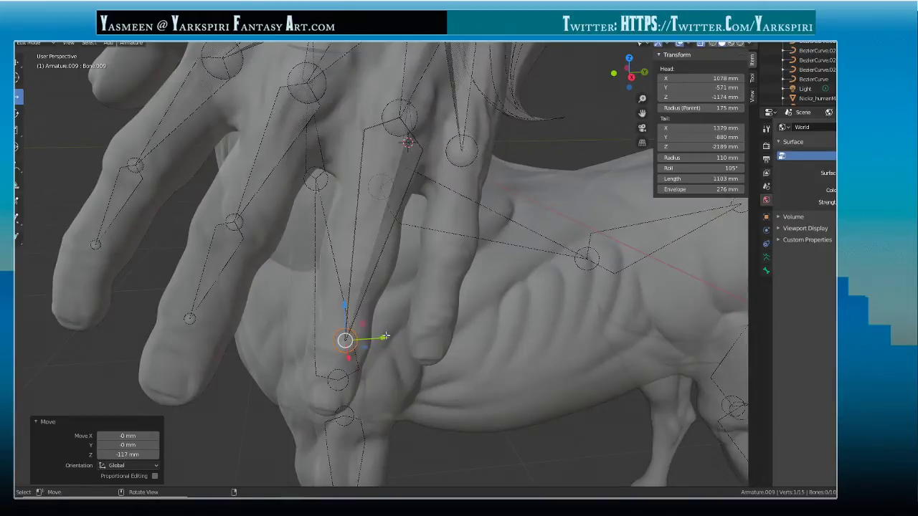
pyautogui.moveTo(385, 336); pyautogui.dragTo(337, 319)
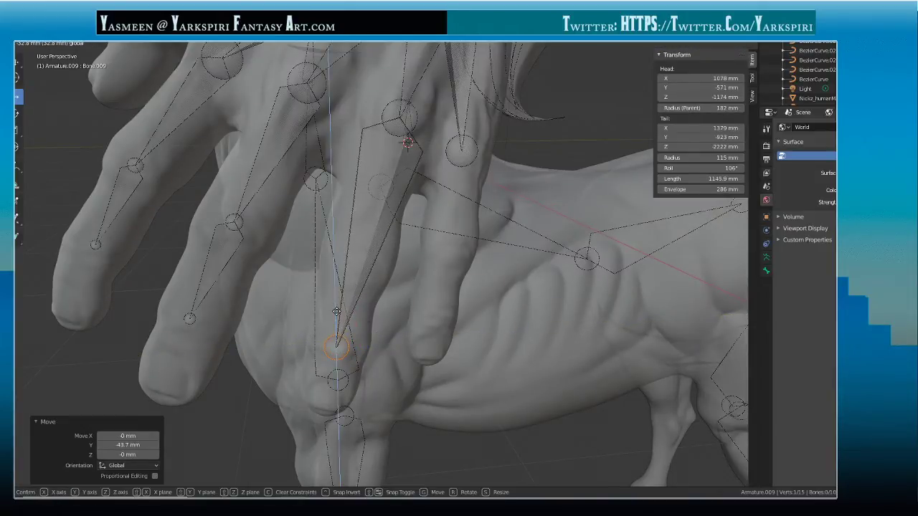
# - Shift the ring finger's knuckle joint along the X axis into the hand, to about X 1009 mm
pyautogui.moveTo(338, 319); pyautogui.dragTo(295, 310, button='middle')
pyautogui.click(317, 166)
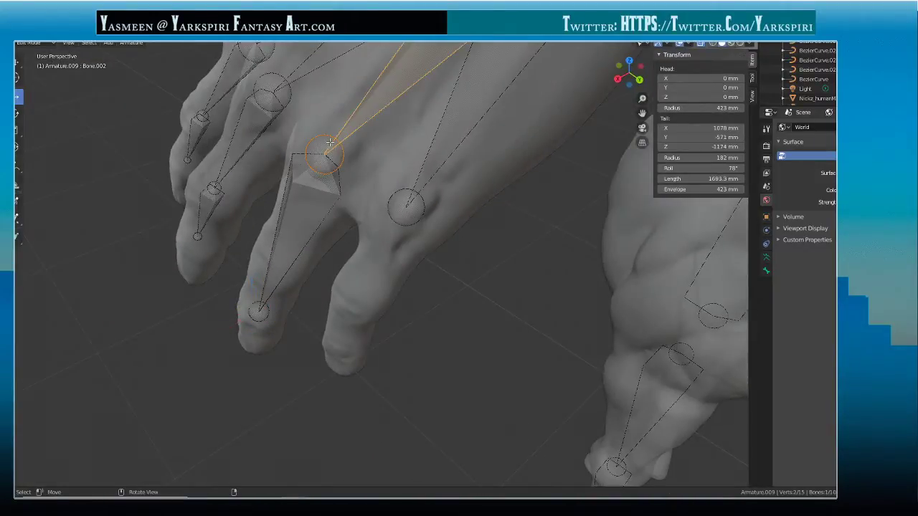
pyautogui.moveTo(317, 165); pyautogui.dragTo(357, 195, button='middle')
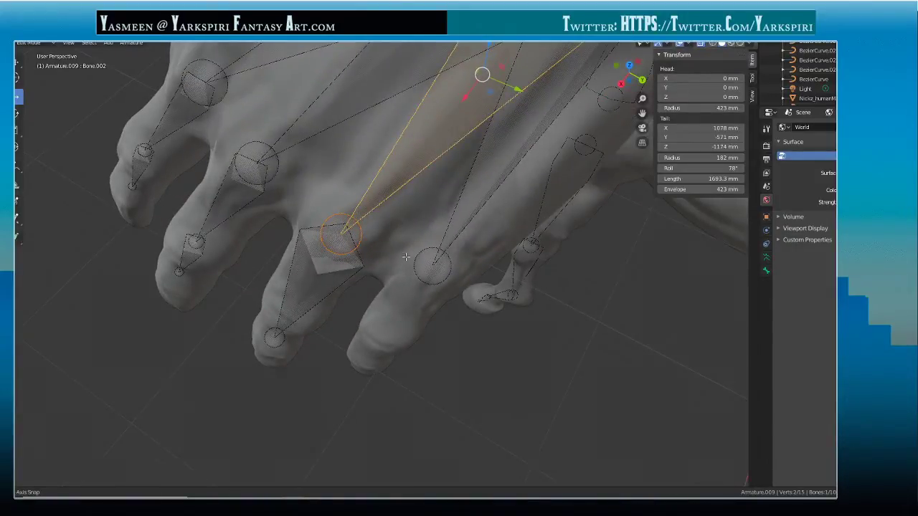
pyautogui.moveTo(406, 256); pyautogui.dragTo(368, 241, button='middle')
pyautogui.click(367, 240)
pyautogui.click(352, 225)
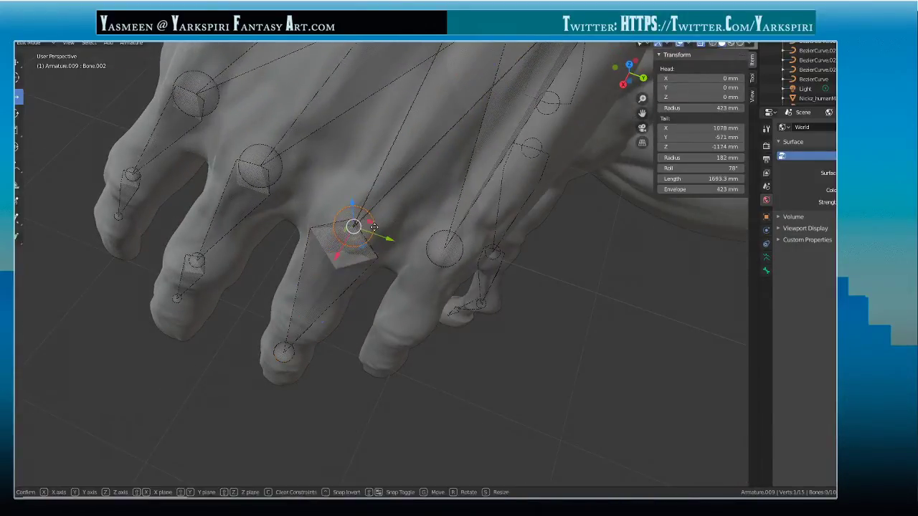
pyautogui.press('g')
pyautogui.press('x')
pyautogui.click(331, 255)
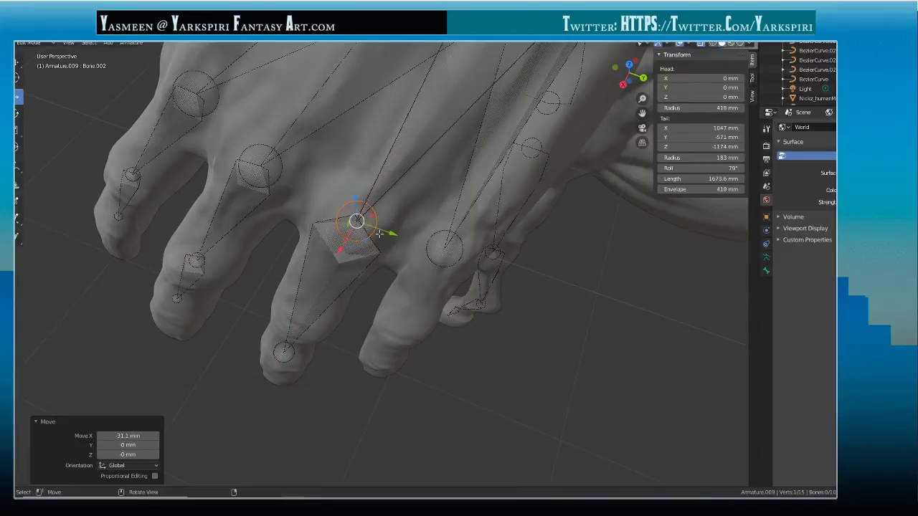
pyautogui.moveTo(331, 255); pyautogui.dragTo(305, 108, button='middle')
pyautogui.moveTo(305, 108); pyautogui.dragTo(293, 109)
# - Reposition the middle finger's knuckle joint deeper in the hand, to about X 1007 mm, Z -1044 mm
pyautogui.moveTo(293, 109); pyautogui.dragTo(745, 243, button='middle')
pyautogui.click(306, 111)
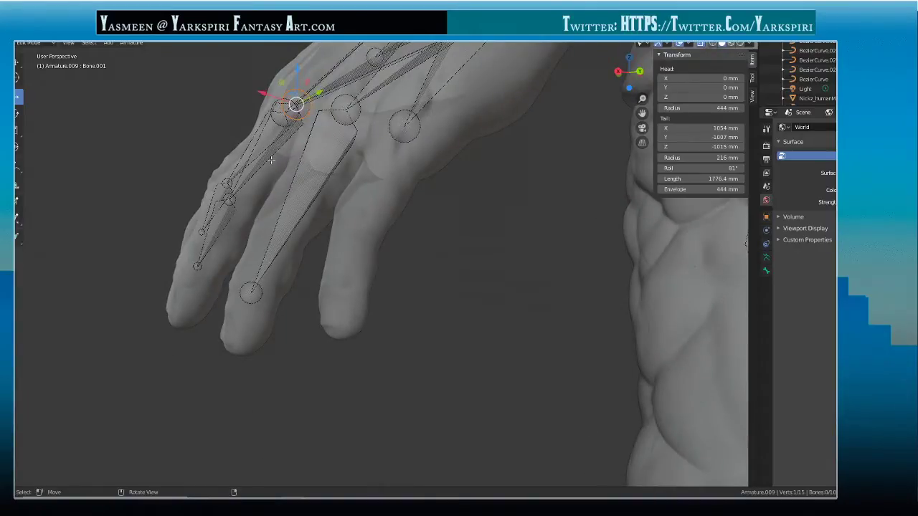
pyautogui.moveTo(271, 160); pyautogui.dragTo(266, 230, button='middle')
pyautogui.moveTo(258, 185); pyautogui.dragTo(263, 171)
pyautogui.moveTo(264, 171); pyautogui.dragTo(329, 66, button='middle')
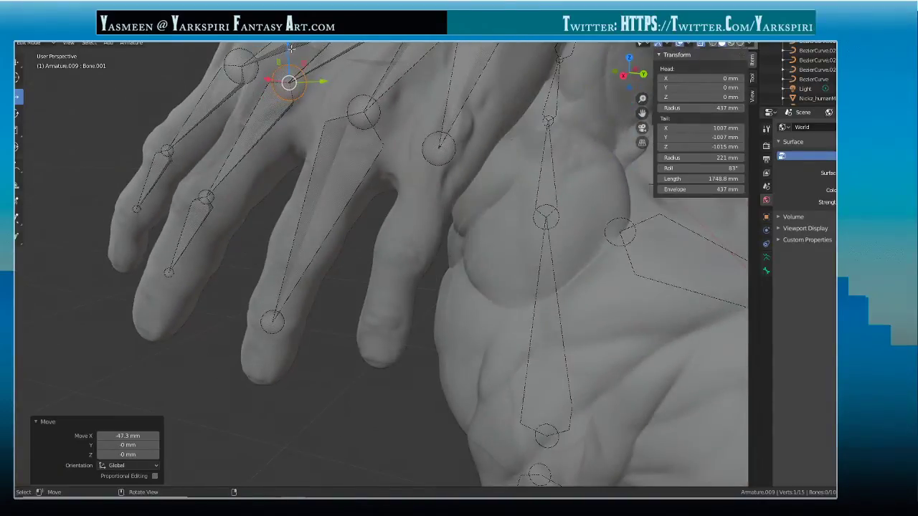
pyautogui.moveTo(290, 48); pyautogui.dragTo(291, 55)
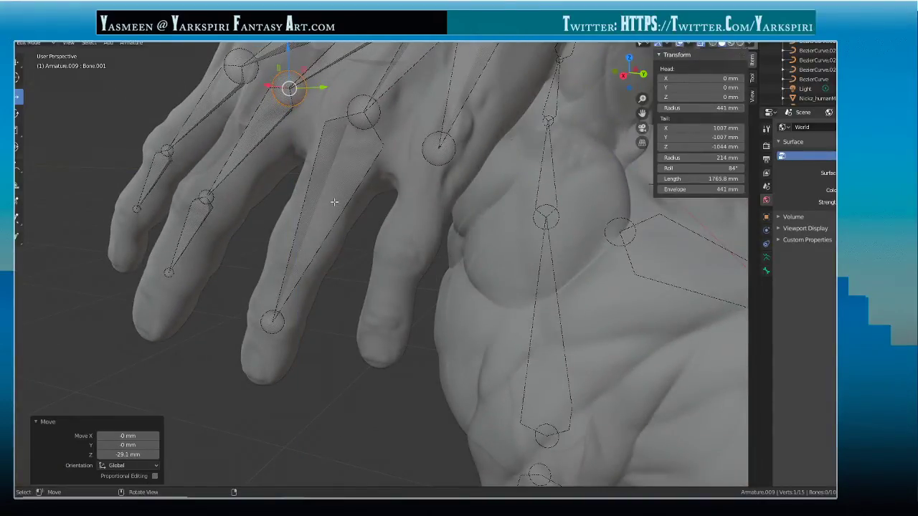
# - Subdivide the ring finger bone into two bones with one cut
pyautogui.moveTo(334, 202); pyautogui.dragTo(345, 241, button='middle')
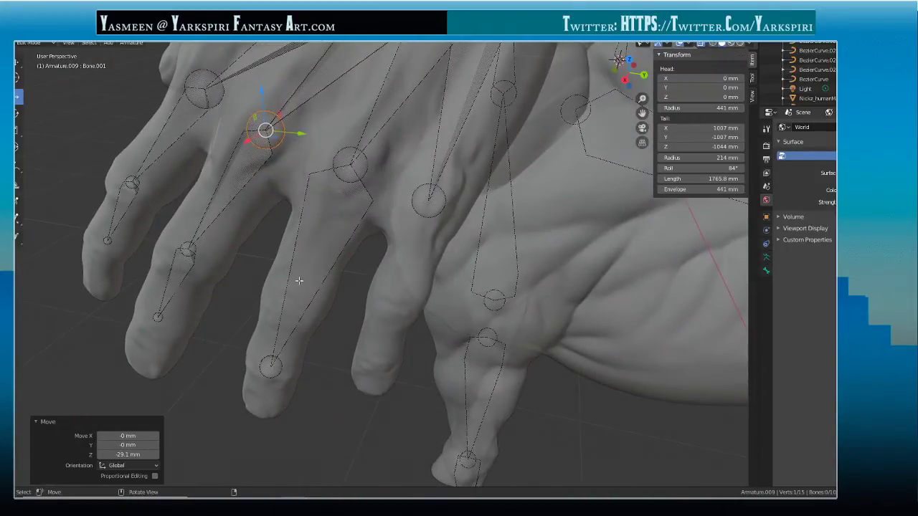
pyautogui.click(323, 269)
pyautogui.moveTo(332, 281); pyautogui.dragTo(350, 243, button='middle')
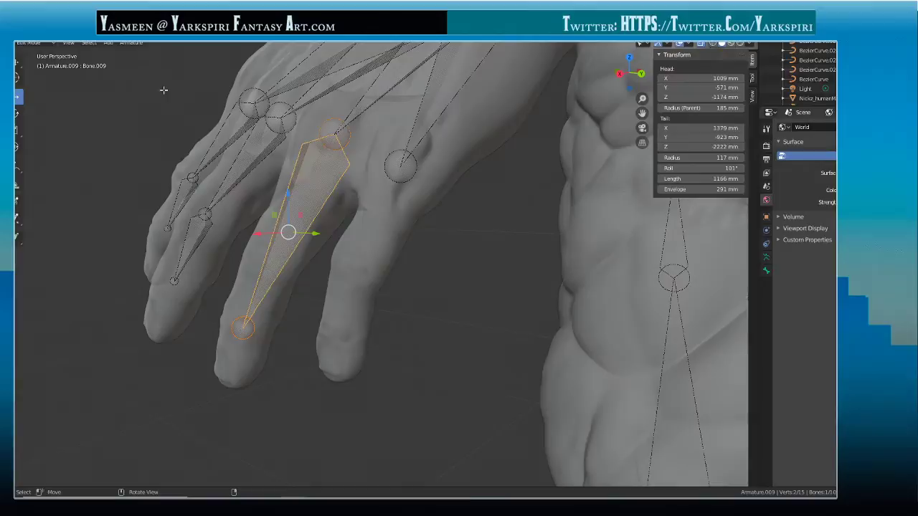
pyautogui.click(131, 43)
pyautogui.click(150, 159)
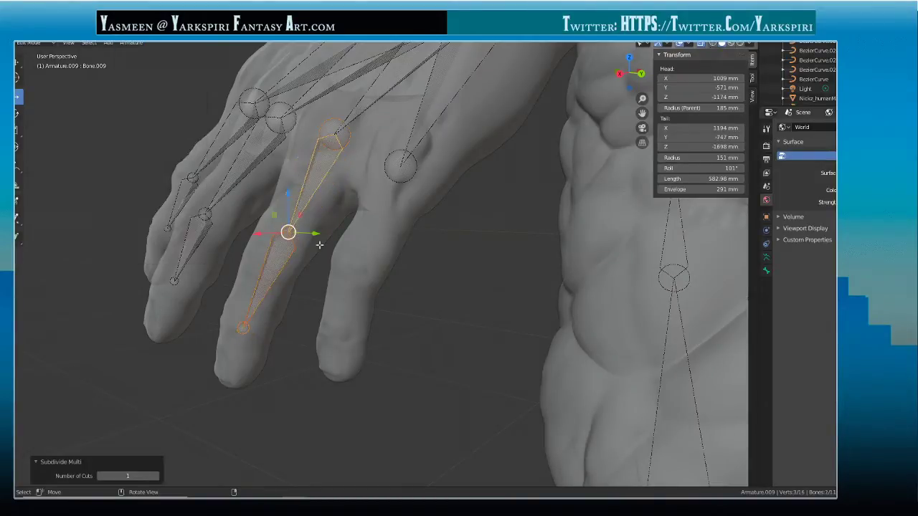
# - Try to lower the ring finger's middle joint, and undo the move
pyautogui.moveTo(319, 246); pyautogui.dragTo(356, 257, button='middle')
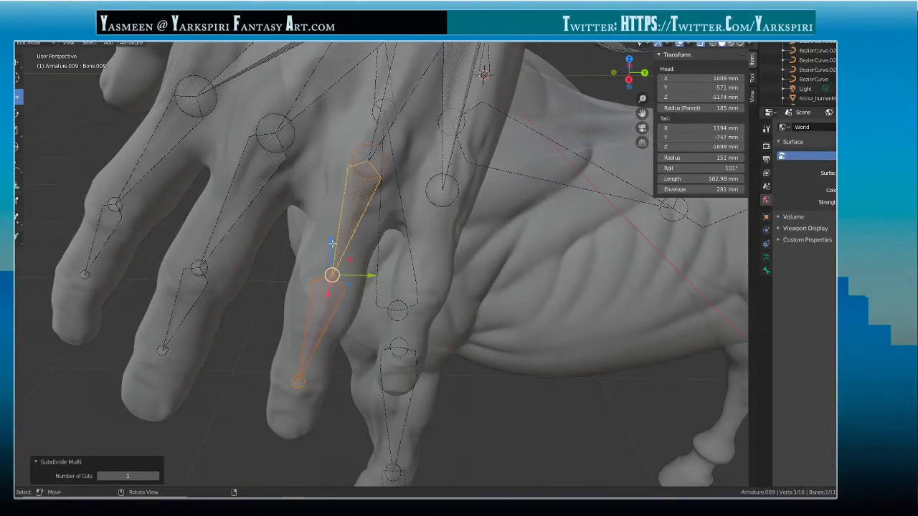
pyautogui.press('g')
pyautogui.click(327, 299)
pyautogui.hotkey('ctrl', 'z')
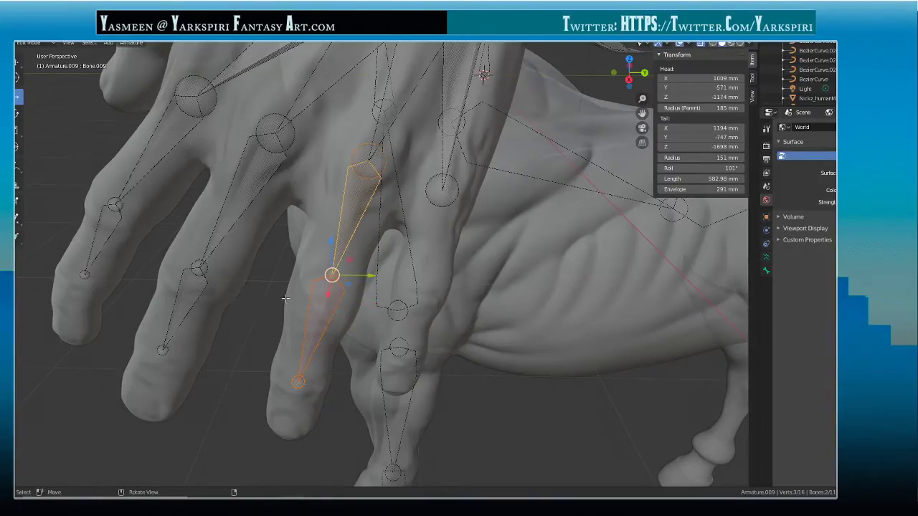
# - Select only the ring finger's middle joint and lower it to about Z -1796 mm
pyautogui.click(324, 321)
pyautogui.click(334, 274)
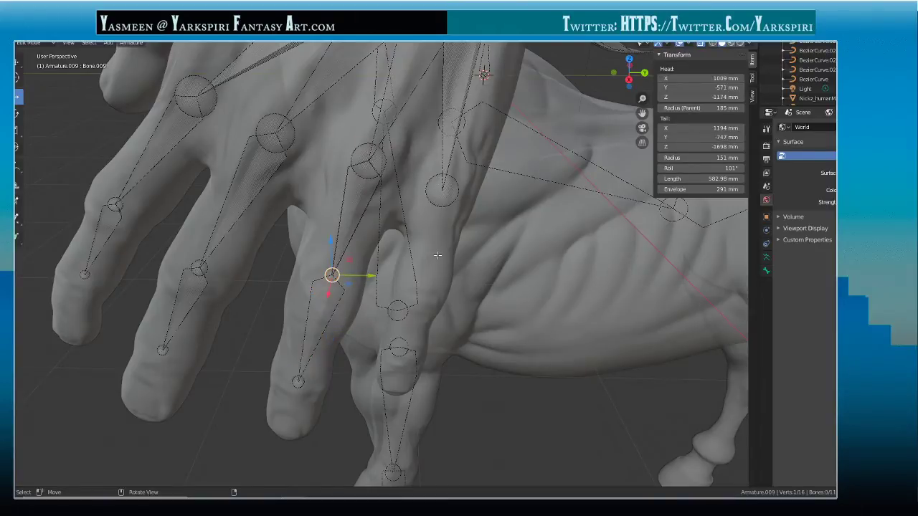
pyautogui.moveTo(436, 254); pyautogui.dragTo(415, 237, button='middle')
pyautogui.moveTo(302, 207); pyautogui.dragTo(304, 226)
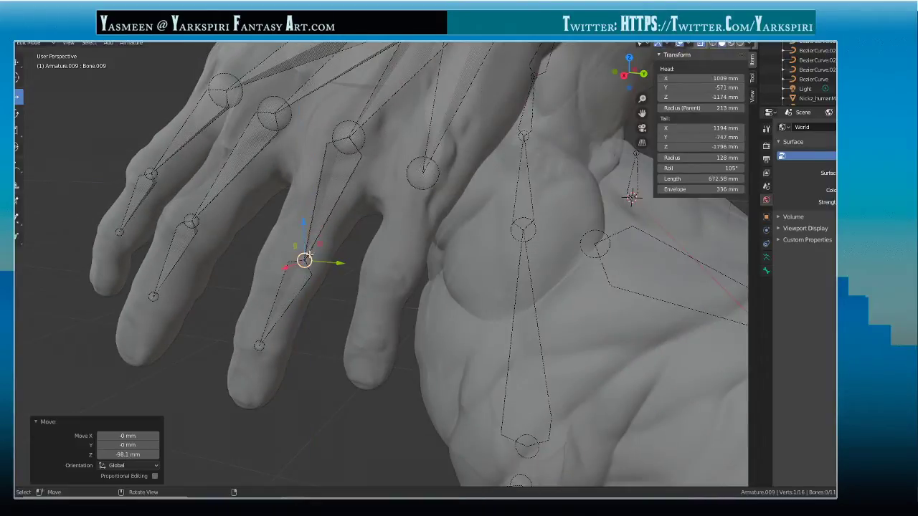
# - Fine-tune the ring finger's middle joint along the axes so it sits centered in the finger at its bend
pyautogui.moveTo(334, 262); pyautogui.dragTo(284, 262)
pyautogui.moveTo(284, 263); pyautogui.dragTo(390, 338, button='middle')
pyautogui.moveTo(358, 337); pyautogui.dragTo(363, 345)
pyautogui.moveTo(363, 345); pyautogui.dragTo(328, 273, button='middle')
pyautogui.moveTo(294, 269); pyautogui.dragTo(302, 273)
pyautogui.moveTo(301, 273); pyautogui.dragTo(345, 290, button='middle')
pyautogui.moveTo(345, 290); pyautogui.dragTo(331, 290)
# - Extrude a bone about 898 mm long from the little finger's knuckle toward its fingertip
pyautogui.moveTo(331, 290); pyautogui.dragTo(435, 197, button='middle')
pyautogui.click(435, 197)
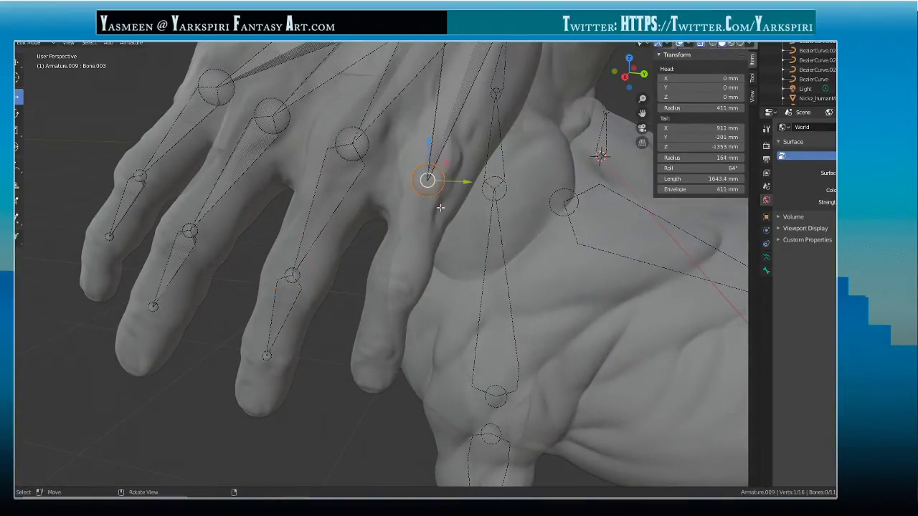
pyautogui.hotkey('shift', 'space')
pyautogui.press('e')
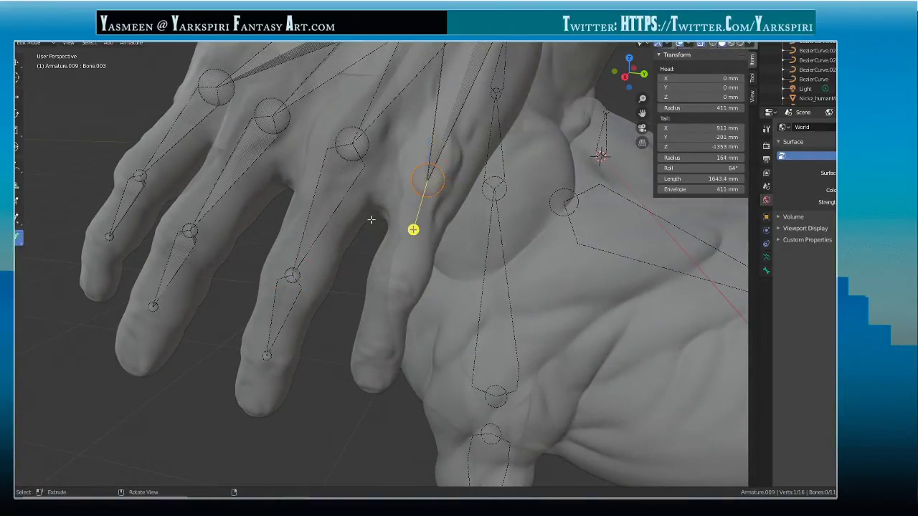
pyautogui.moveTo(431, 185); pyautogui.dragTo(394, 344)
# - Move the tip of the little finger bone along the X axis into the finger, to about X 1174 mm
pyautogui.moveTo(394, 344); pyautogui.dragTo(387, 205, button='middle')
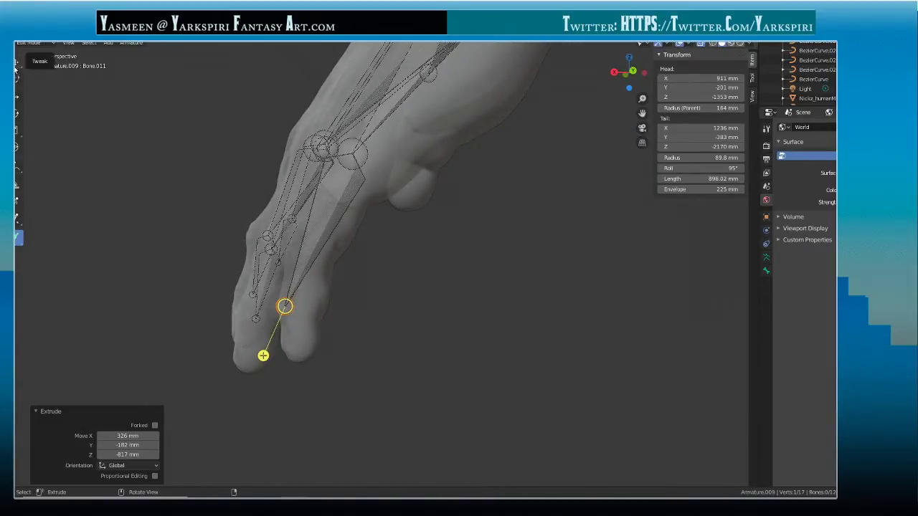
pyautogui.click(16, 96)
pyautogui.moveTo(352, 304); pyautogui.dragTo(262, 311, button='middle')
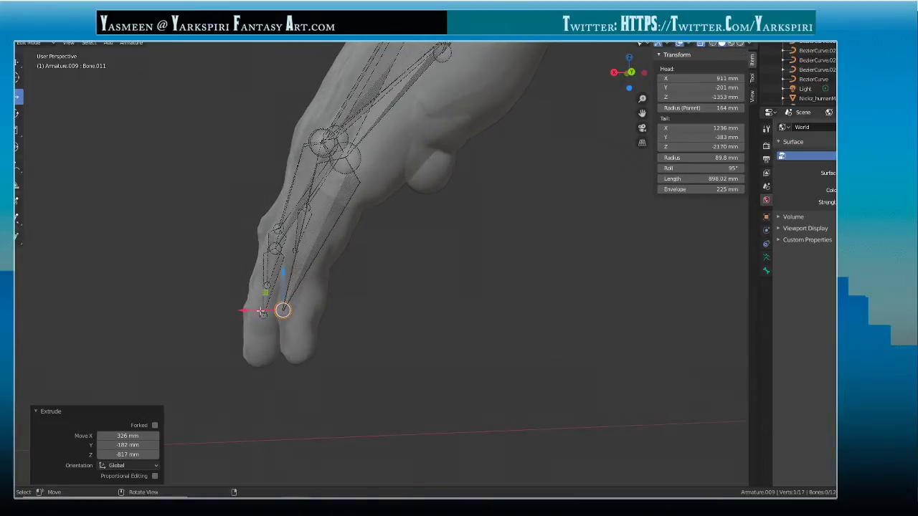
pyautogui.moveTo(242, 310); pyautogui.dragTo(252, 310)
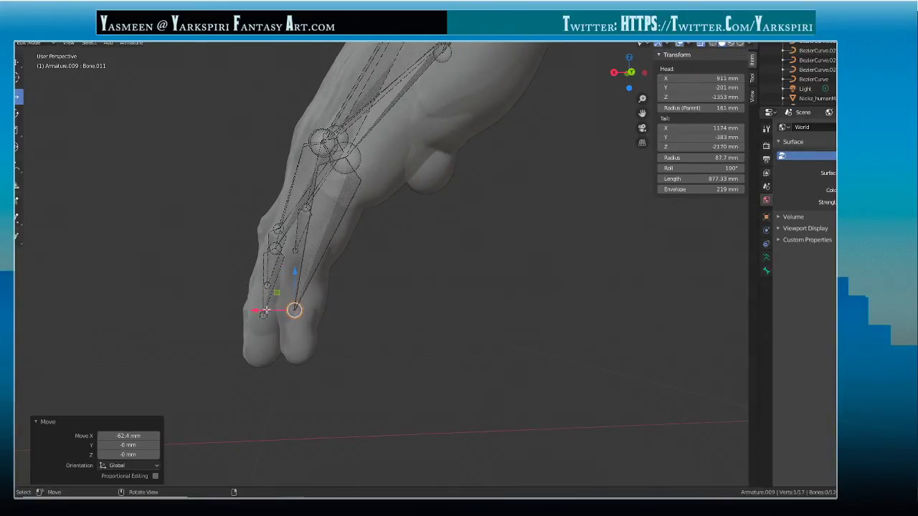
# - Subdivide the little finger bone into two equal segments
pyautogui.moveTo(251, 310); pyautogui.dragTo(396, 317, button='middle')
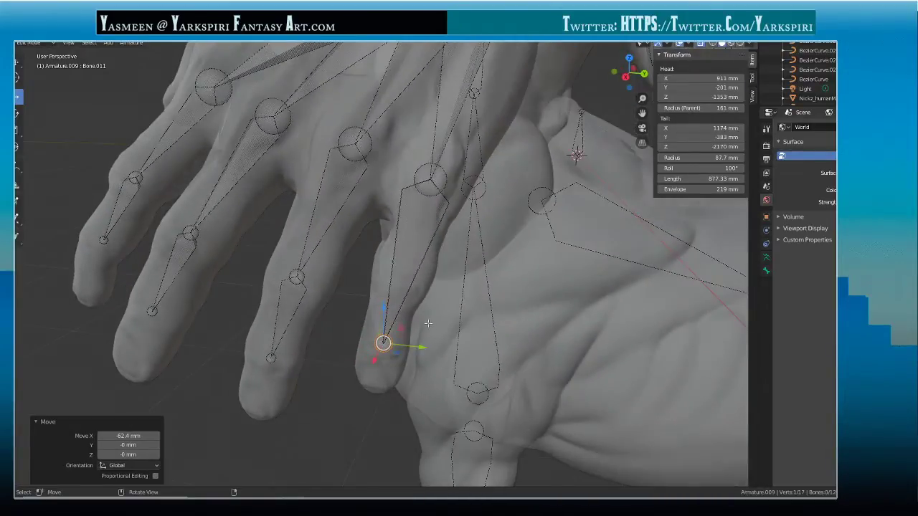
pyautogui.click(417, 265)
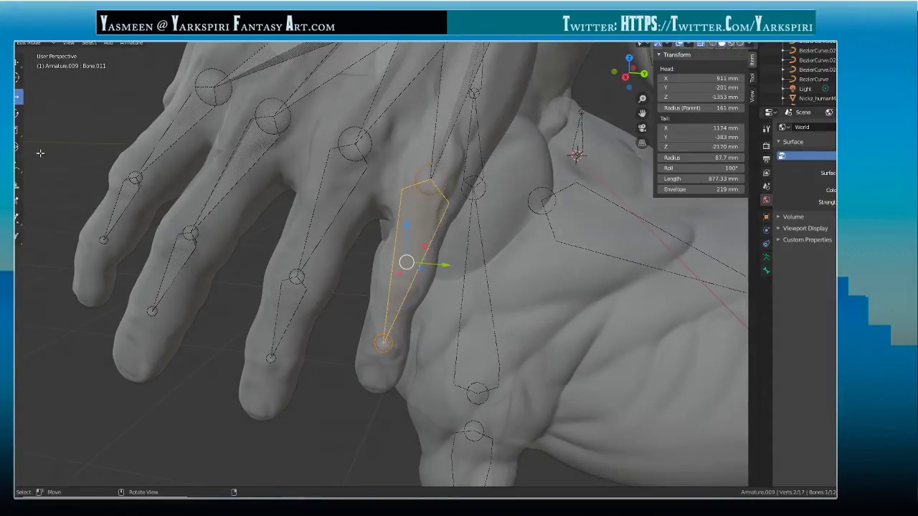
pyautogui.click(141, 44)
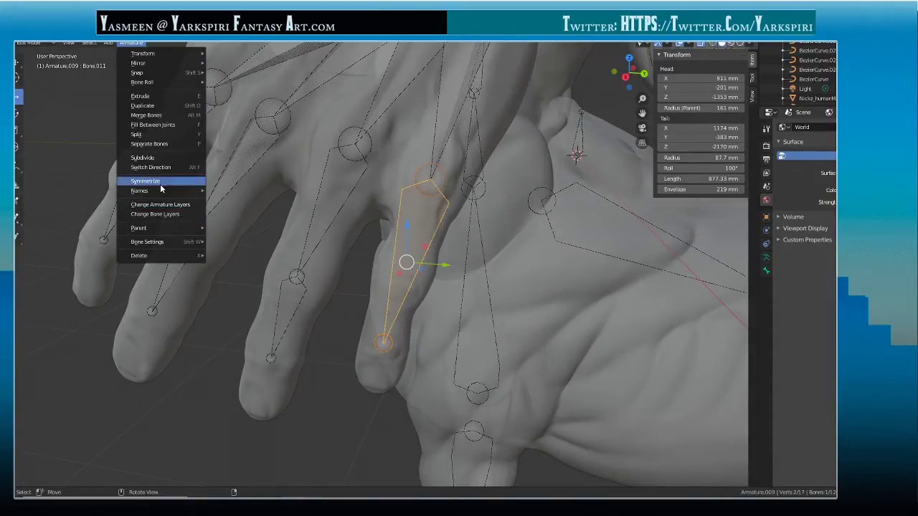
pyautogui.click(159, 155)
pyautogui.moveTo(391, 236); pyautogui.dragTo(321, 214, button='middle')
pyautogui.moveTo(324, 197); pyautogui.dragTo(324, 207)
pyautogui.hotkey('ctrl', 'z')
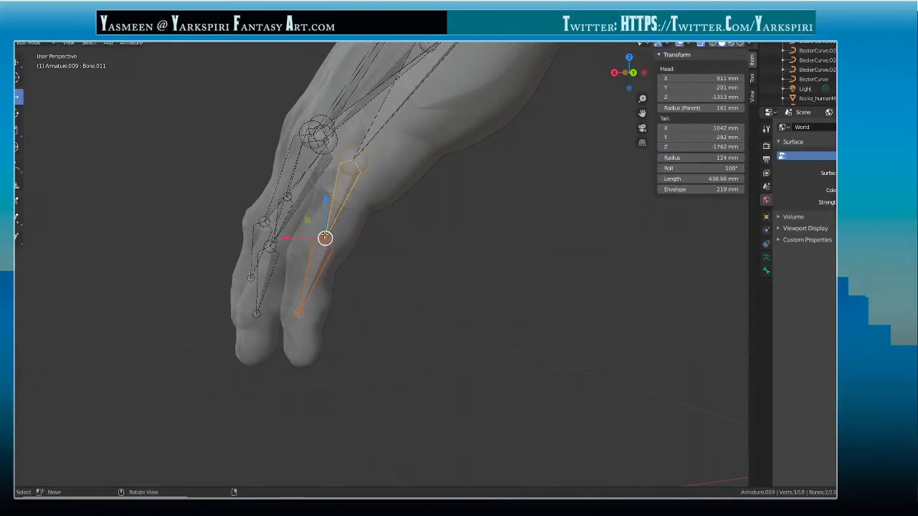
# - Select only the little finger's middle joint, move it to about X 1104 mm and lower it to about Z -1815 mm
pyautogui.click(337, 213)
pyautogui.click(327, 237)
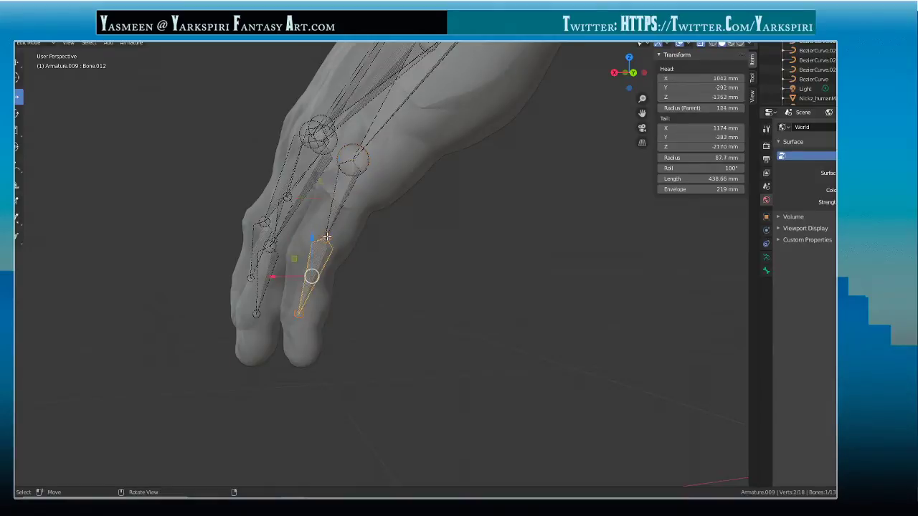
pyautogui.click(324, 236)
pyautogui.press('g')
pyautogui.press('x')
pyautogui.click(310, 213)
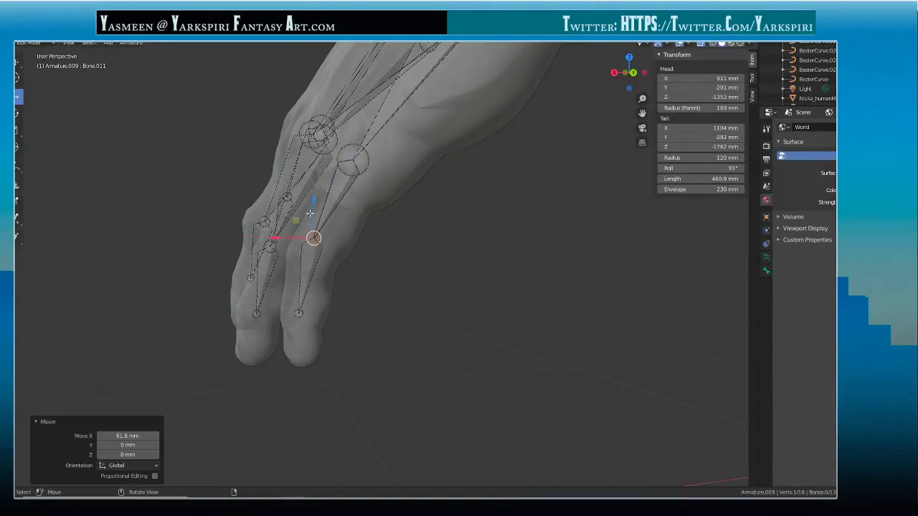
pyautogui.press('g')
pyautogui.press('z')
pyautogui.click(306, 215)
# - Lower the little finger's middle joint to about Z -1846 mm and shift it along Y to about -322 mm
pyautogui.moveTo(307, 215); pyautogui.dragTo(387, 237, button='middle')
pyautogui.scroll(5, 420, 242)
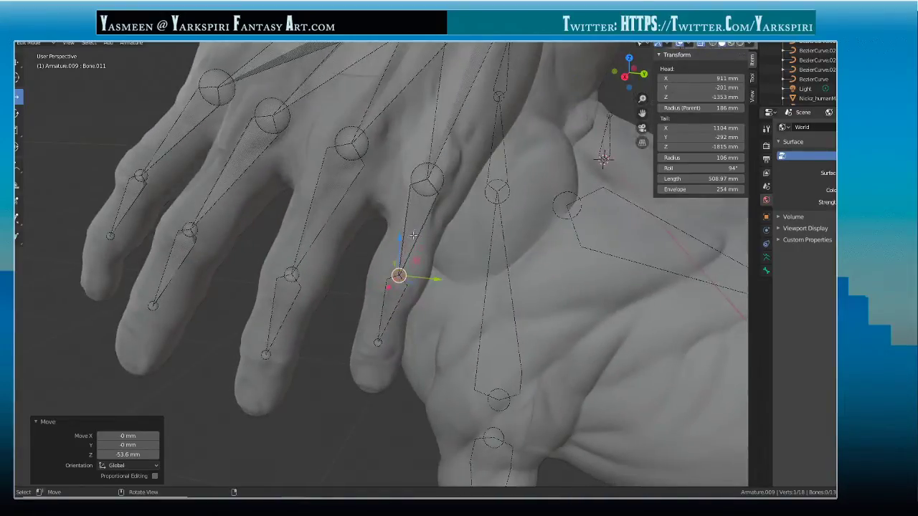
pyautogui.press('g')
pyautogui.press('z')
pyautogui.click(399, 244)
pyautogui.press('g')
pyautogui.press('y')
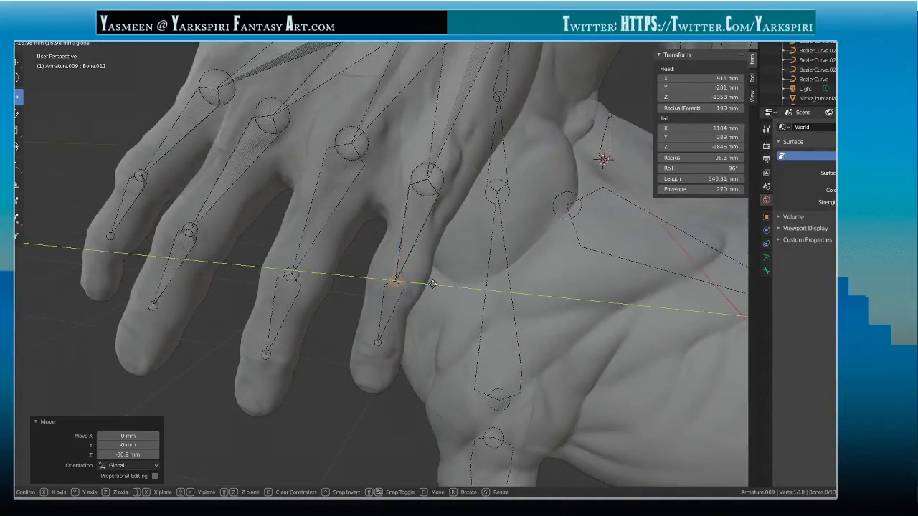
pyautogui.click(428, 281)
# - Fine-tune the little finger's middle joint along the X and Y axes so it sits centered at the finger's bend
pyautogui.moveTo(429, 281); pyautogui.dragTo(365, 238, button='middle')
pyautogui.moveTo(318, 230); pyautogui.dragTo(276, 251, button='middle')
pyautogui.press('g')
pyautogui.press('x')
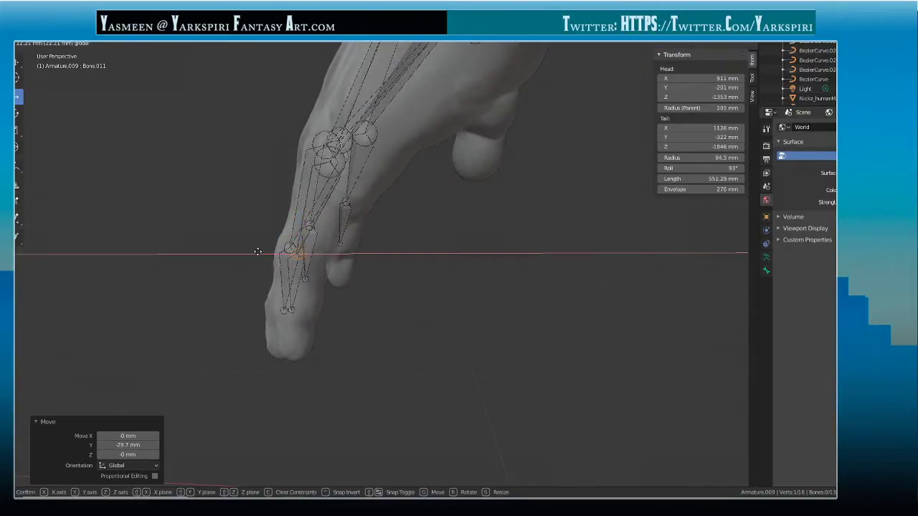
pyautogui.click(259, 252)
pyautogui.scroll(3, 332, 256)
pyautogui.moveTo(332, 256); pyautogui.dragTo(330, 215, button='middle')
pyautogui.press('g')
pyautogui.press('y')
pyautogui.click(432, 284)
# - Extrude a bone about 790 mm long from the joint at the base of the thumb toward the thumb tip
pyautogui.scroll(-2, 432, 283)
pyautogui.click(210, 195)
pyautogui.click(18, 238)
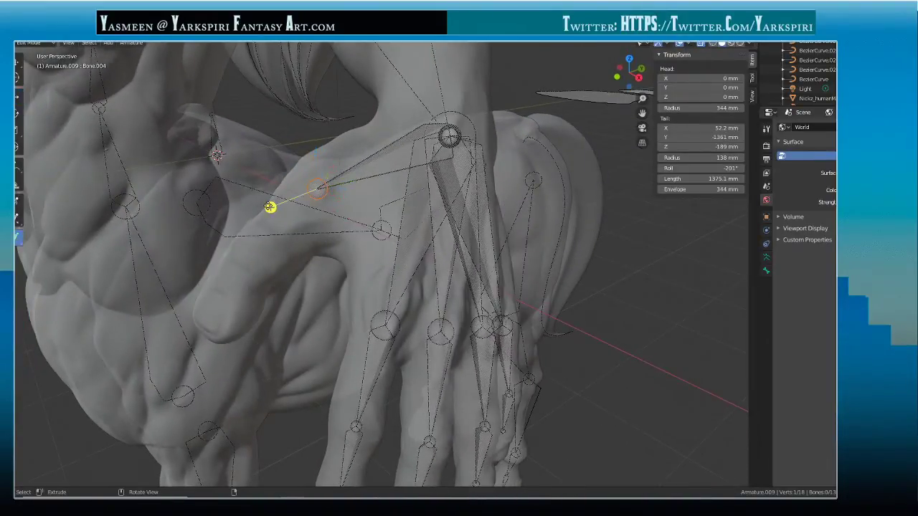
pyautogui.moveTo(270, 207); pyautogui.dragTo(240, 271)
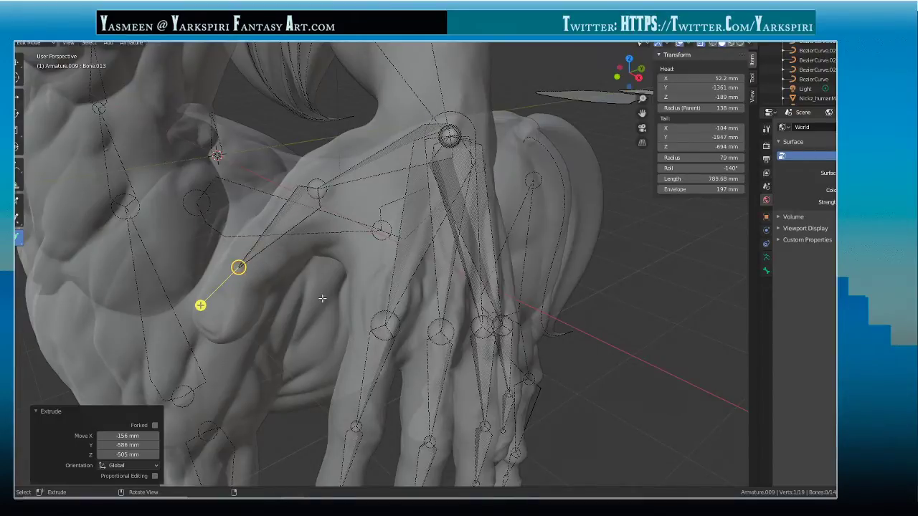
# - Move the tip of the thumb bone inside the thumb, to about X -5, Y -1822 and Z -567 mm
pyautogui.moveTo(322, 299); pyautogui.dragTo(362, 309, button='middle')
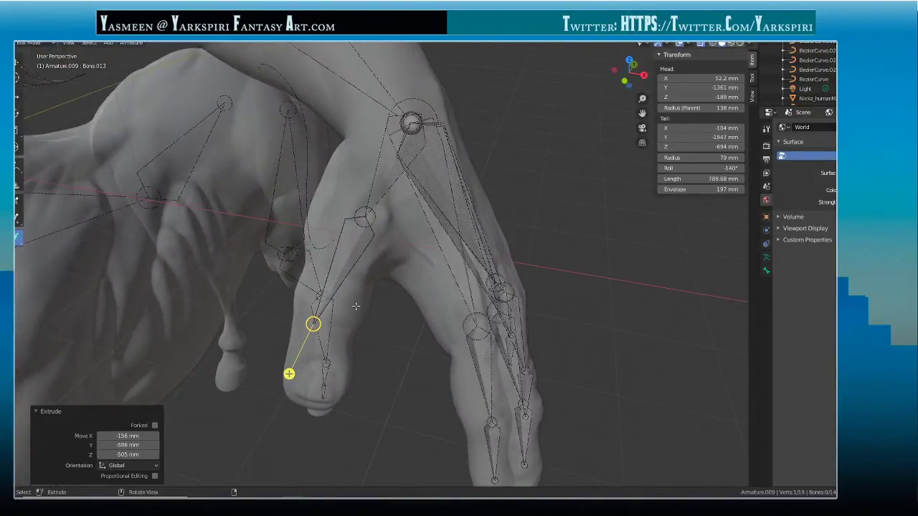
pyautogui.press('g')
pyautogui.moveTo(350, 331); pyautogui.dragTo(369, 329)
pyautogui.moveTo(333, 301); pyautogui.dragTo(260, 197, button='middle')
pyautogui.write('gyz120')
pyautogui.press('Return')
pyautogui.press('g')
pyautogui.click(375, 312)
pyautogui.press('g')
pyautogui.press('z')
pyautogui.click(263, 202)
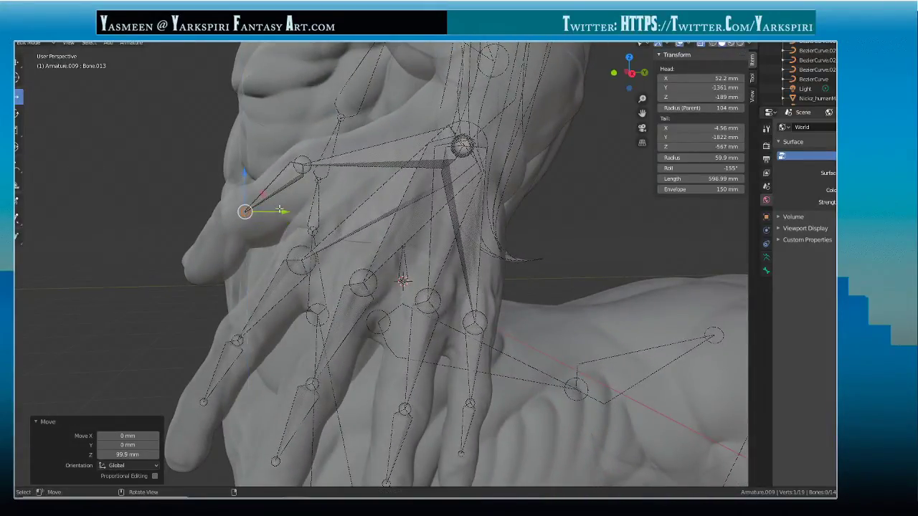
# - Adjust the thumb bone's tip to about Y -1897 mm and Z -524 mm, and return to Object Mode
pyautogui.press('g')
pyautogui.press('y')
pyautogui.click(267, 207)
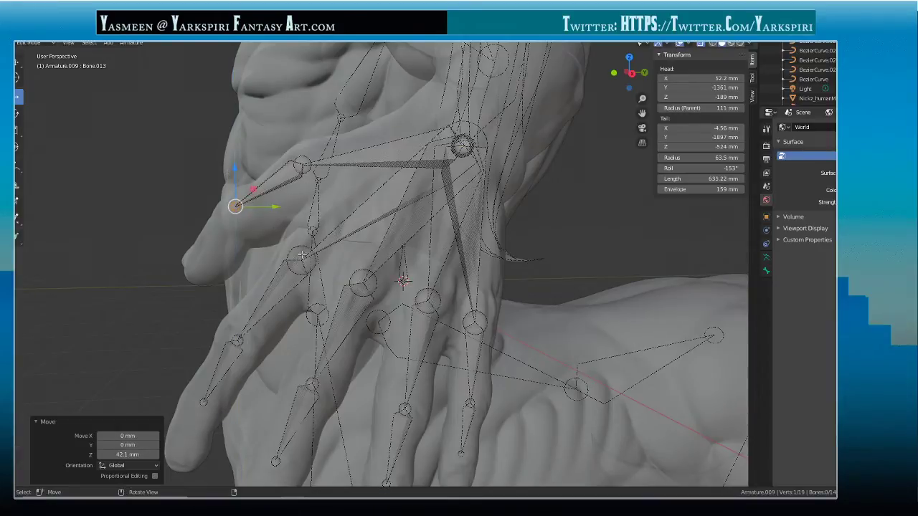
pyautogui.moveTo(246, 228); pyautogui.dragTo(271, 291, button='middle')
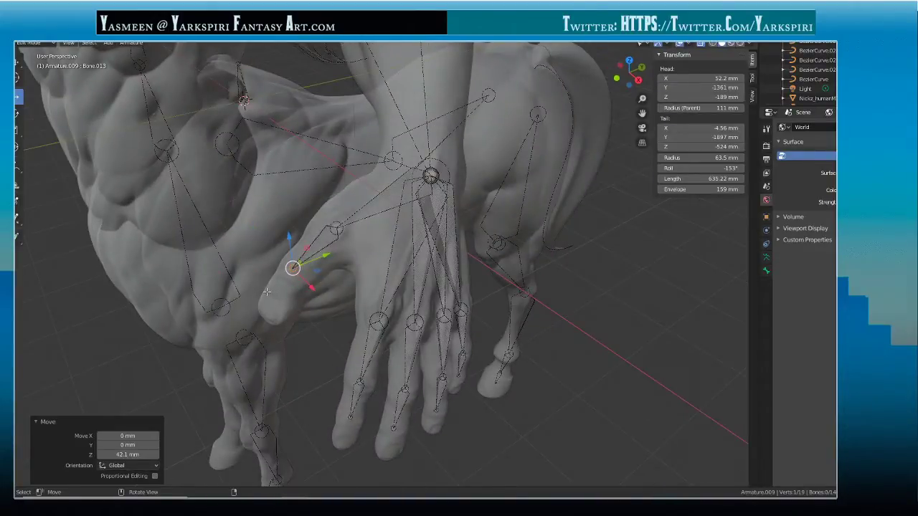
pyautogui.press('Tab')
pyautogui.moveTo(458, 336); pyautogui.dragTo(443, 274, button='middle')
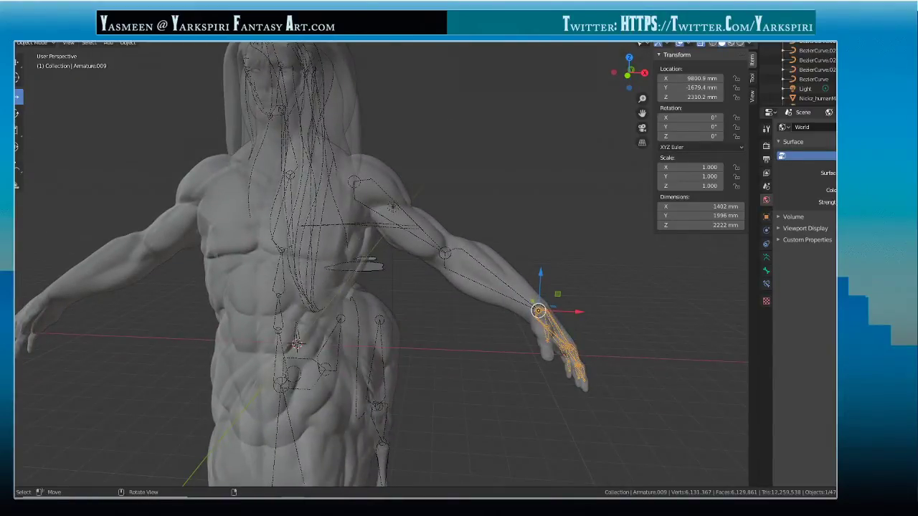
# - Save the scene as a new version named Centaur_004_vs015_Rigging.blend
pyautogui.press('F4')
pyautogui.click(36, 89)
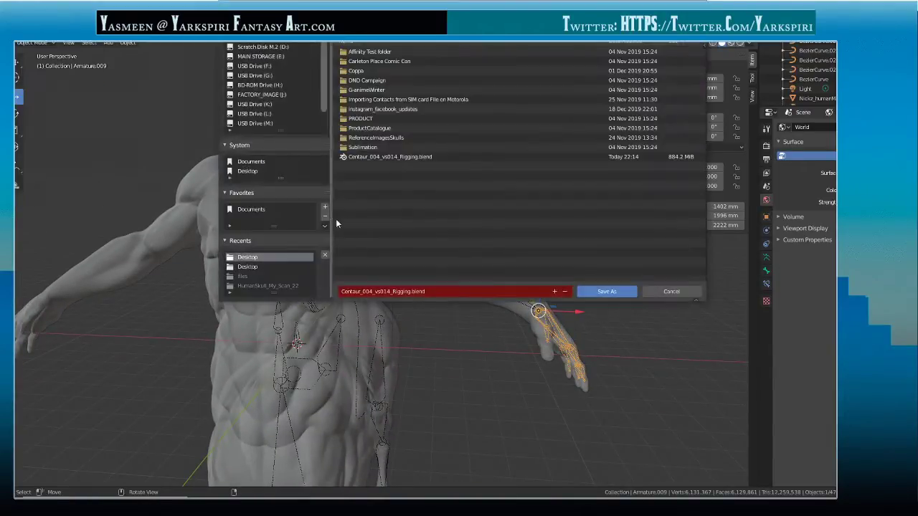
pyautogui.click(401, 291)
pyautogui.click(388, 291)
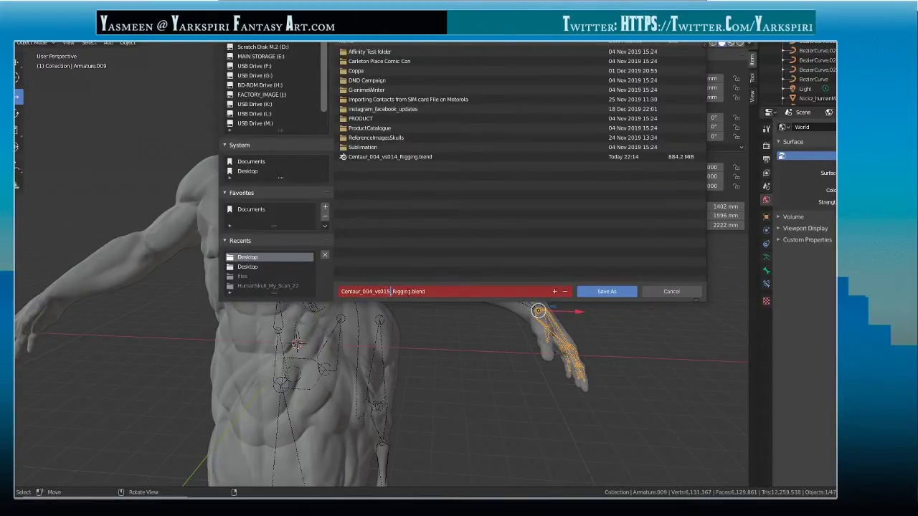
pyautogui.click(606, 291)
pyautogui.click(606, 291)
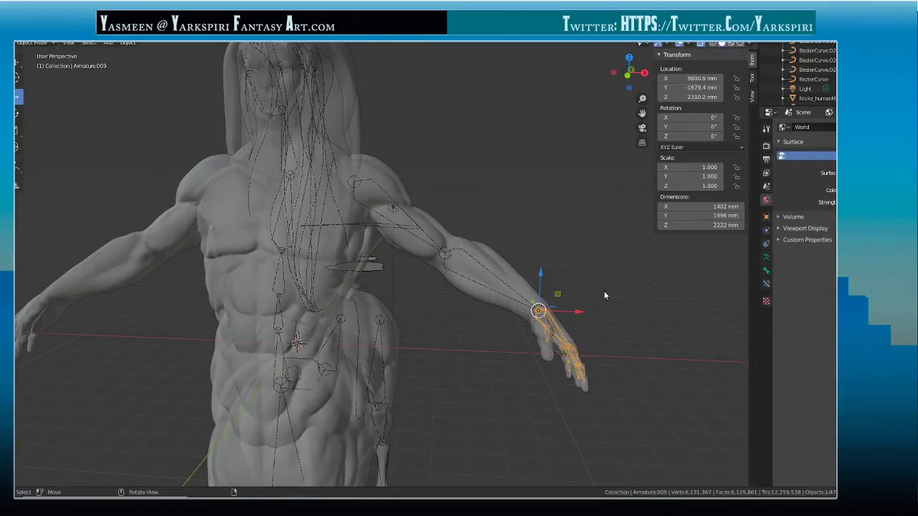
# - Open the arm armature in Edit Mode and select the upper arm bone's joint at the shoulder
pyautogui.moveTo(211, 268); pyautogui.dragTo(192, 287, button='middle')
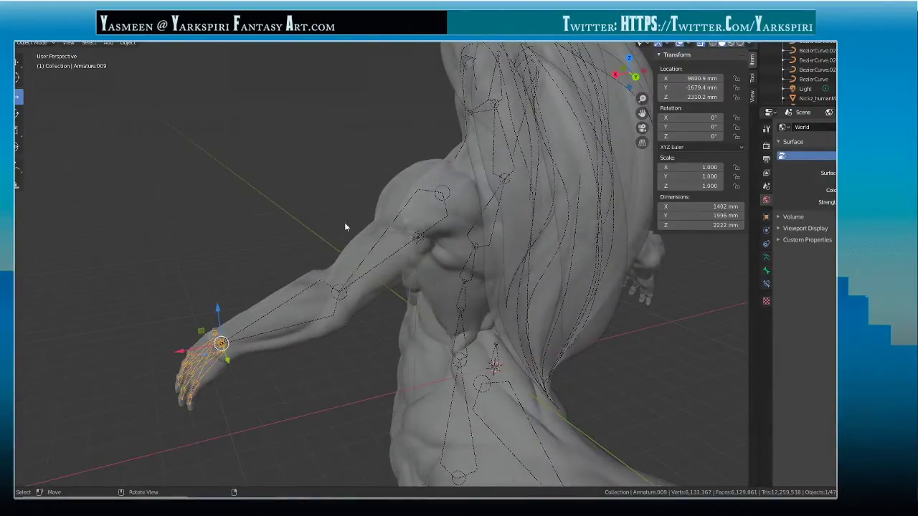
pyautogui.click(447, 192)
pyautogui.moveTo(447, 192); pyautogui.dragTo(391, 215, button='middle')
pyautogui.scroll(1, 392, 215)
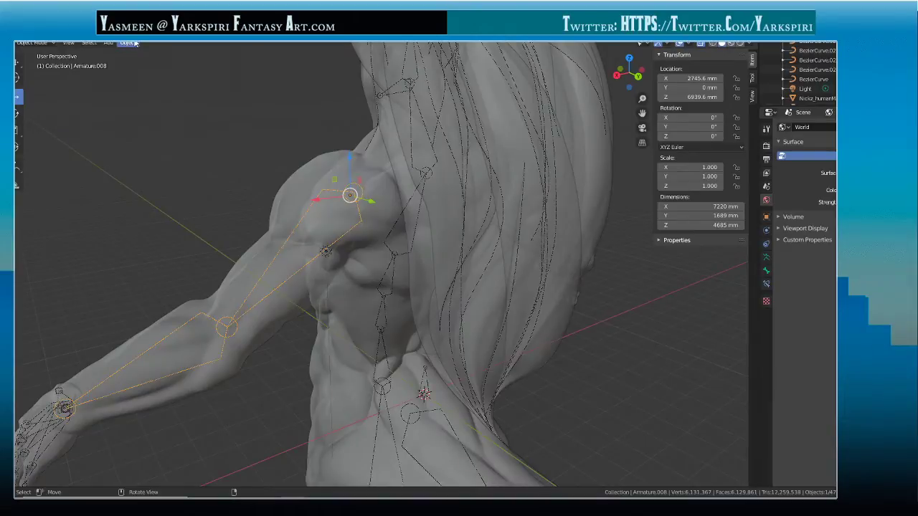
pyautogui.press('Tab')
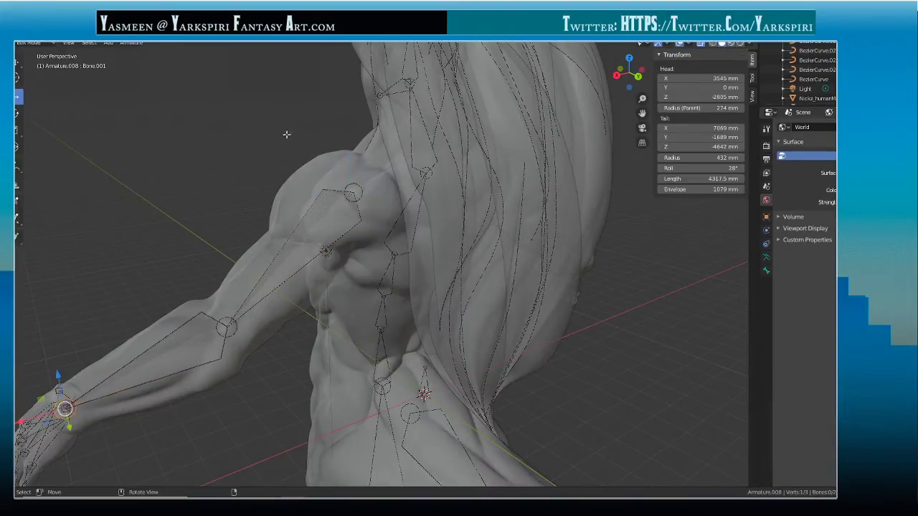
pyautogui.click(353, 191)
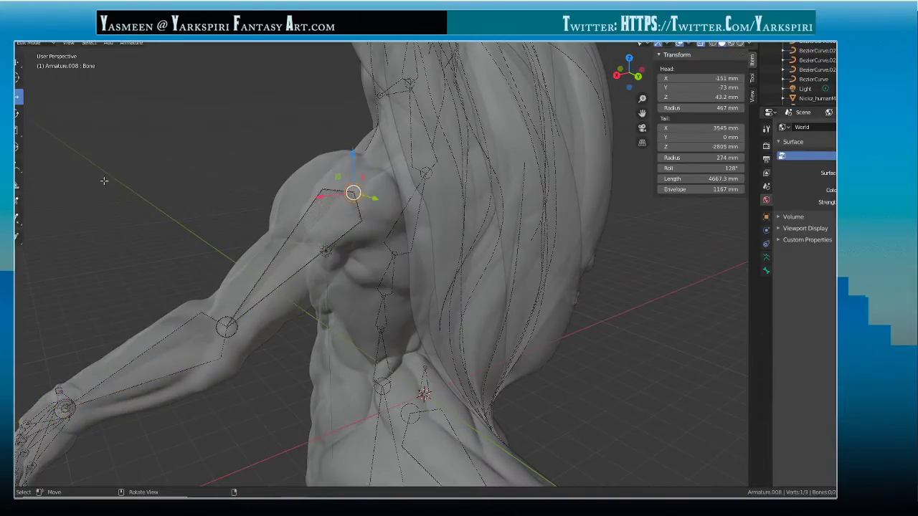
pyautogui.press('e')
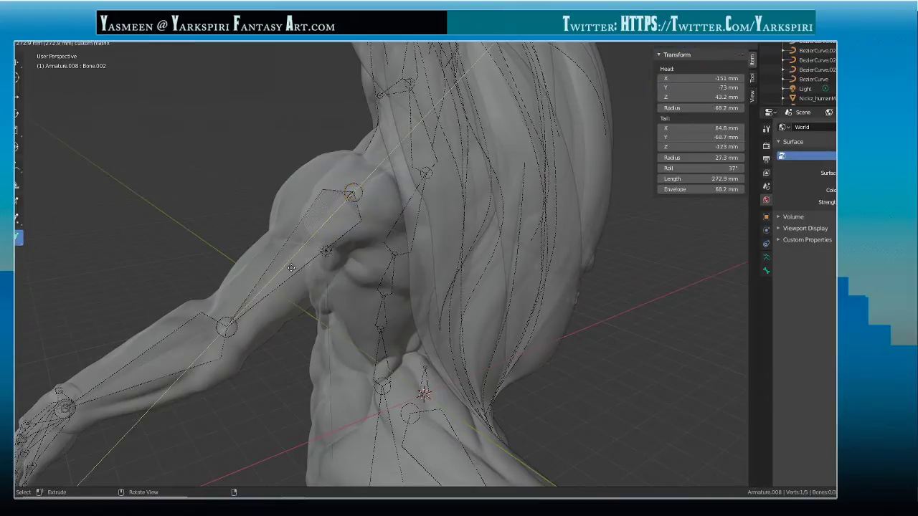
pyautogui.click(273, 277)
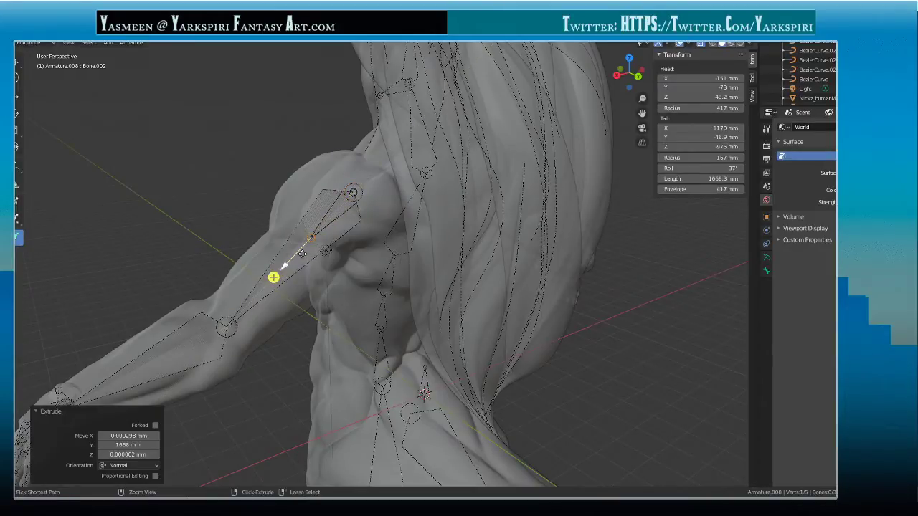
pyautogui.hotkey('ctrl', 'z')
# - Extrude a bone about 2673 mm long from the shoulder joint down along the shoulder blade
pyautogui.press('e')
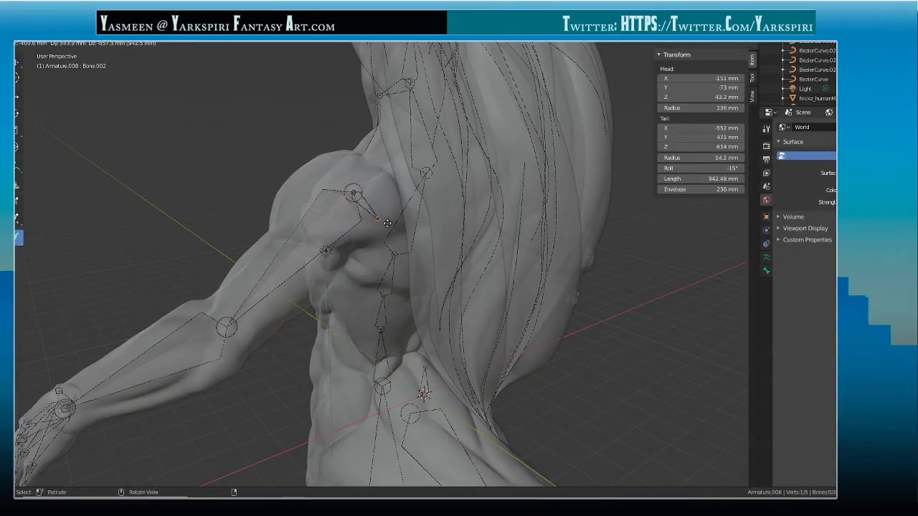
pyautogui.click(409, 277)
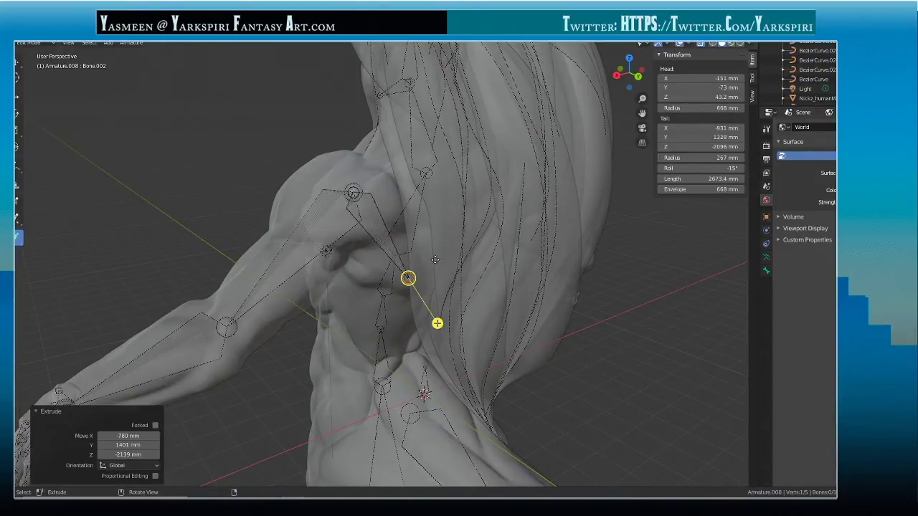
pyautogui.moveTo(409, 277); pyautogui.dragTo(516, 283, button='middle')
pyautogui.moveTo(482, 231); pyautogui.dragTo(448, 234, button='middle')
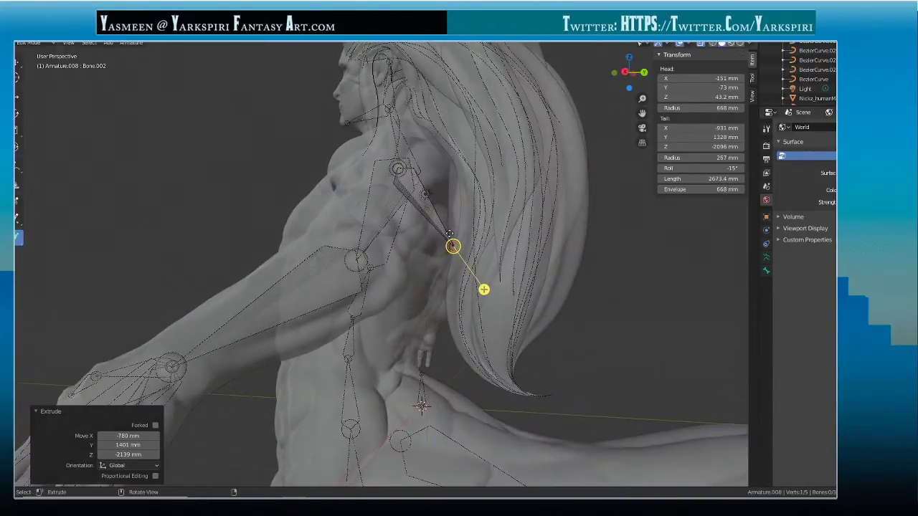
# - Move the tip of the shoulder blade bone to about Y 754 mm and toward the spine to about X -1615 mm
pyautogui.hotkey('shift', 'space')
pyautogui.press('g')
pyautogui.moveTo(497, 245); pyautogui.dragTo(479, 243)
pyautogui.moveTo(479, 243); pyautogui.dragTo(323, 258, button='middle')
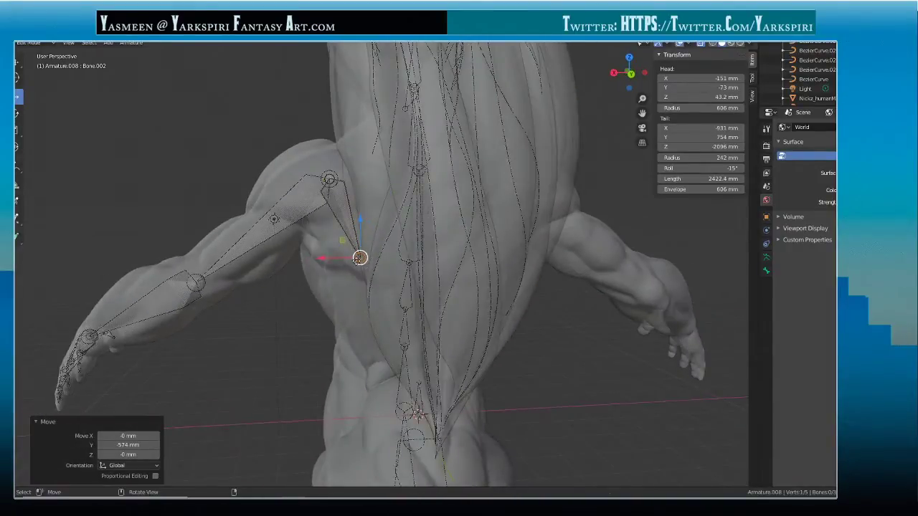
pyautogui.press('g')
pyautogui.press('x')
pyautogui.click(379, 258)
pyautogui.moveTo(378, 259); pyautogui.dragTo(348, 262, button='middle')
pyautogui.moveTo(348, 262); pyautogui.dragTo(352, 261)
# - Shift the shoulder blade bone's tip along Y into the back, to about 429 mm, and return to Object Mode
pyautogui.moveTo(352, 261); pyautogui.dragTo(496, 299, button='middle')
pyautogui.moveTo(468, 258); pyautogui.dragTo(460, 258)
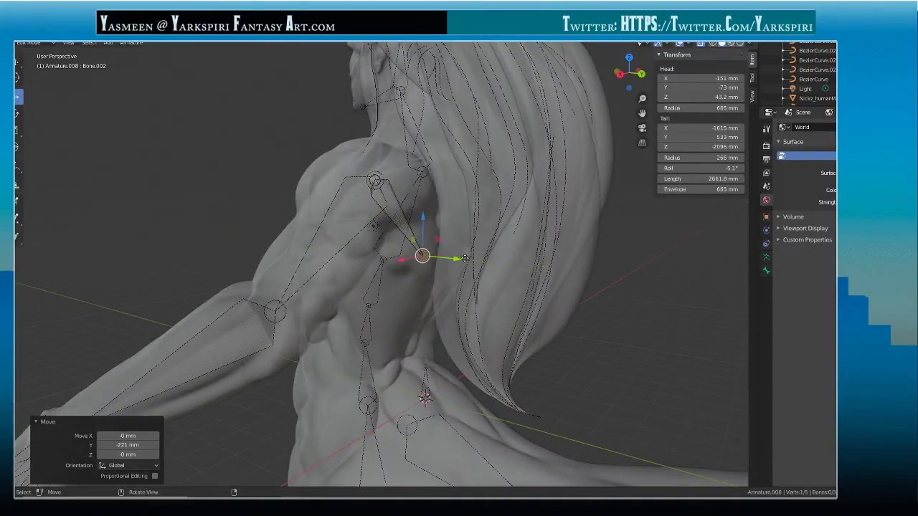
pyautogui.moveTo(460, 257); pyautogui.dragTo(482, 248, button='middle')
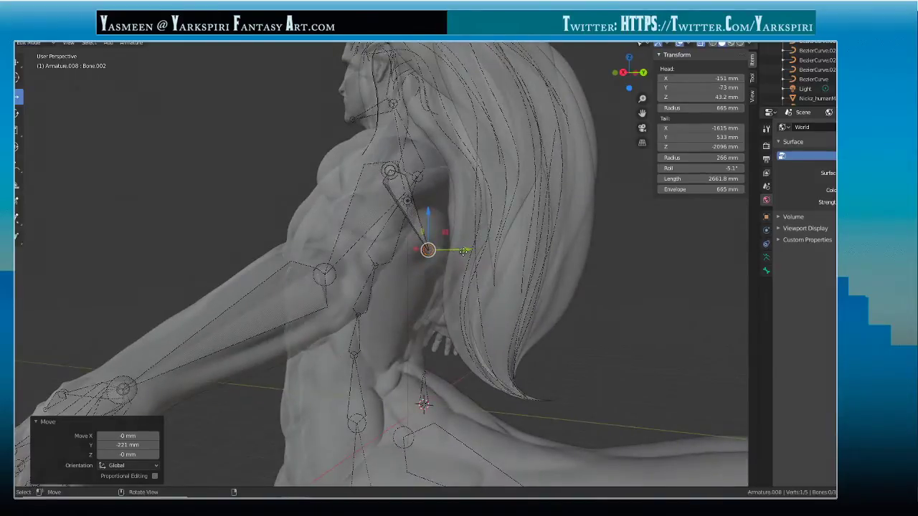
pyautogui.moveTo(464, 251); pyautogui.dragTo(459, 251)
pyautogui.moveTo(460, 251); pyautogui.dragTo(437, 258, button='middle')
pyautogui.scroll(-2, 336, 225)
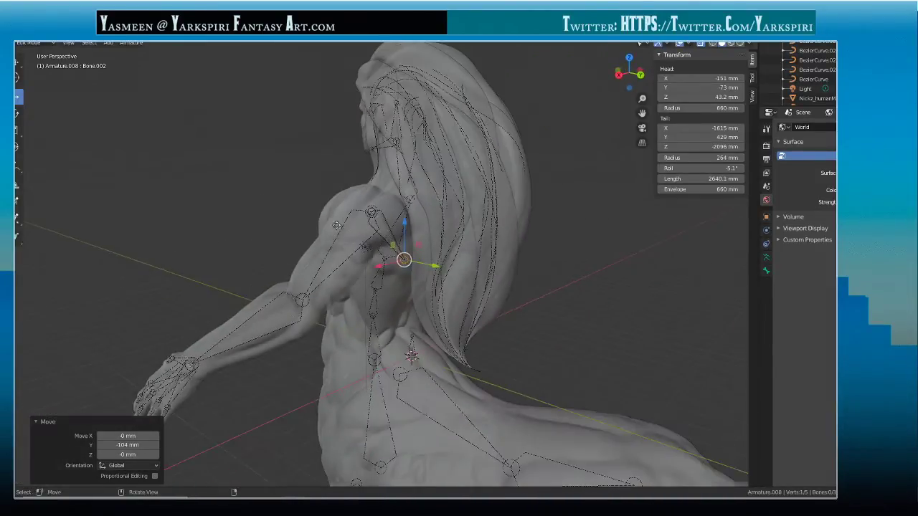
pyautogui.moveTo(336, 225); pyautogui.dragTo(483, 301, button='middle')
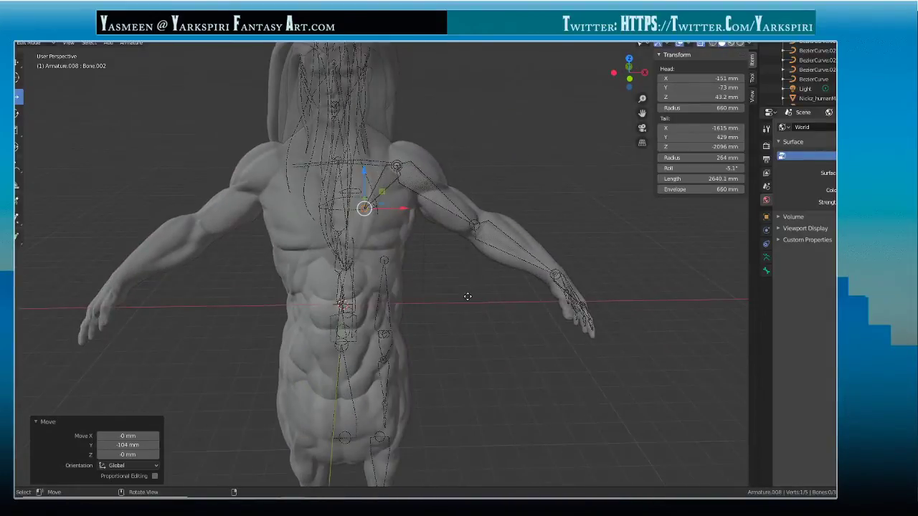
pyautogui.press('Tab')
pyautogui.moveTo(430, 258); pyautogui.dragTo(439, 317, button='middle')
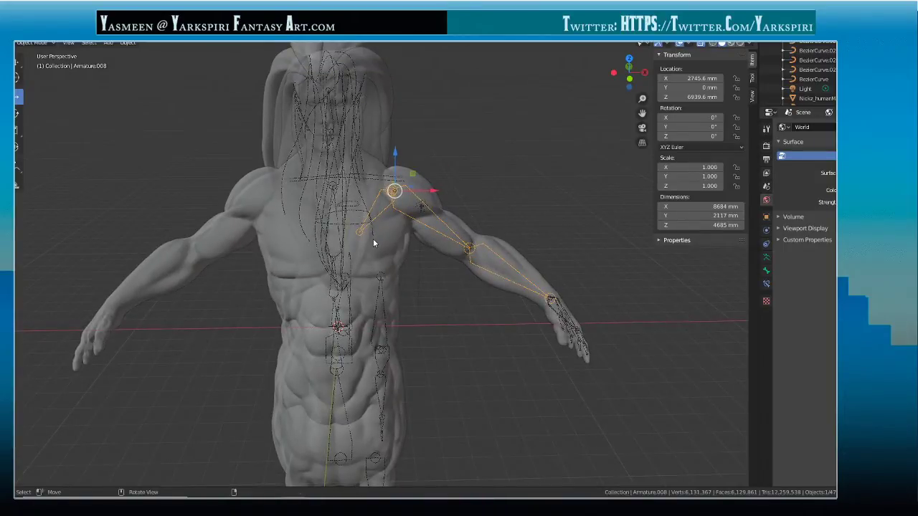
pyautogui.scroll(3, 404, 220)
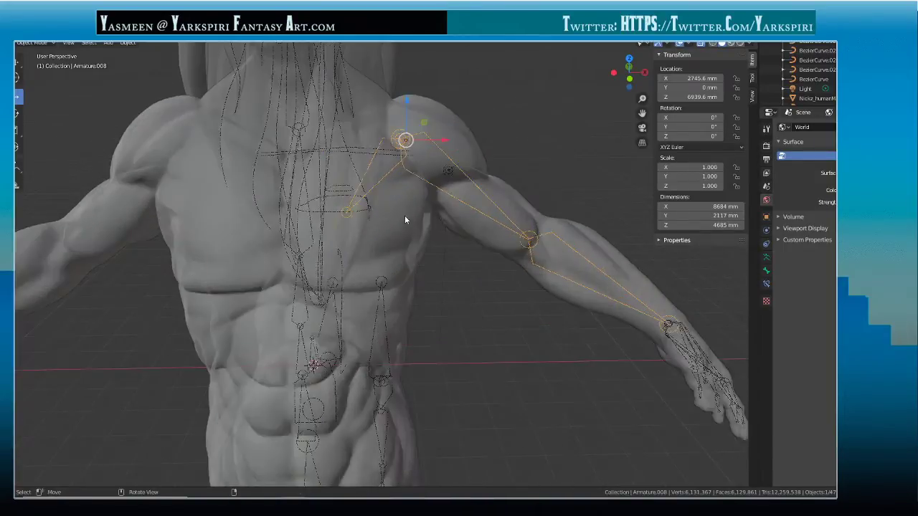
# - Open the arm armature in Edit Mode, select the shoulder joint and show the bone's properties
pyautogui.press('Tab')
pyautogui.click(346, 212)
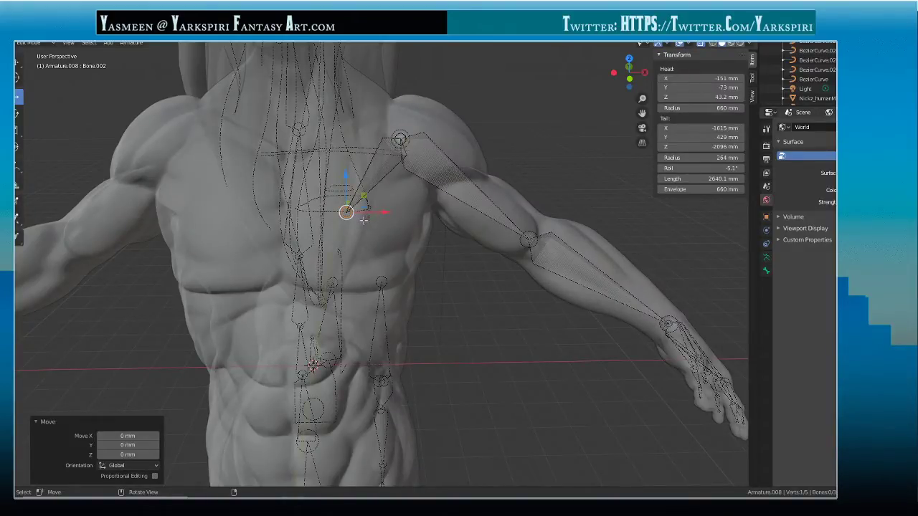
pyautogui.click(402, 137)
pyautogui.click(403, 133)
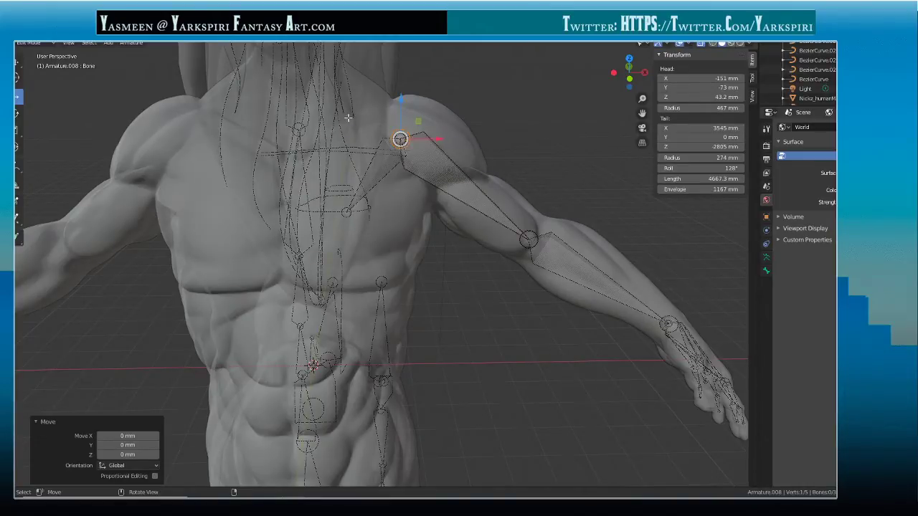
pyautogui.click(765, 244)
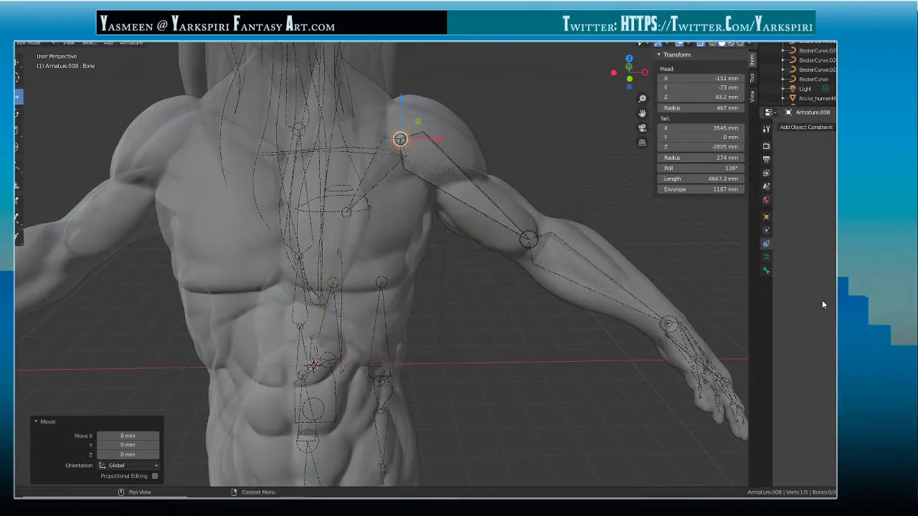
pyautogui.click(766, 260)
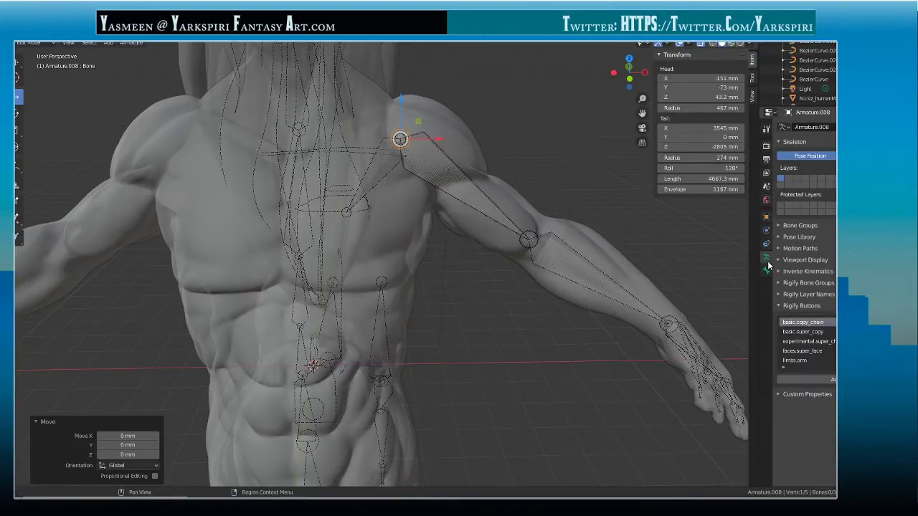
pyautogui.click(765, 249)
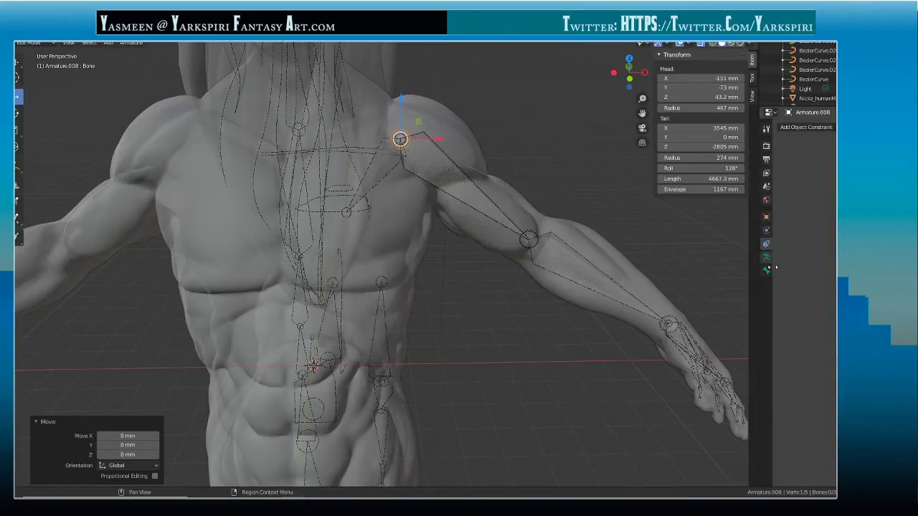
pyautogui.click(766, 271)
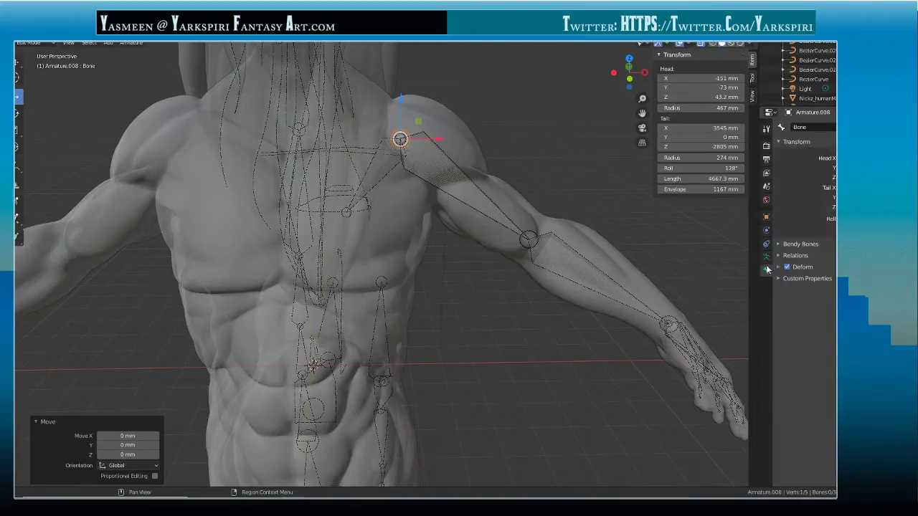
# - Rename the bone running down the shoulder blade as ShoulderBladeL
pyautogui.click(347, 210)
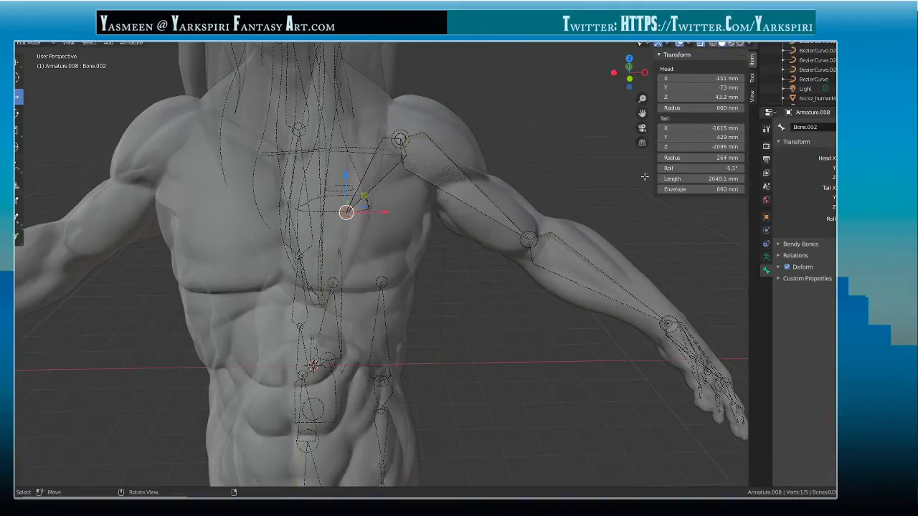
pyautogui.click(830, 127)
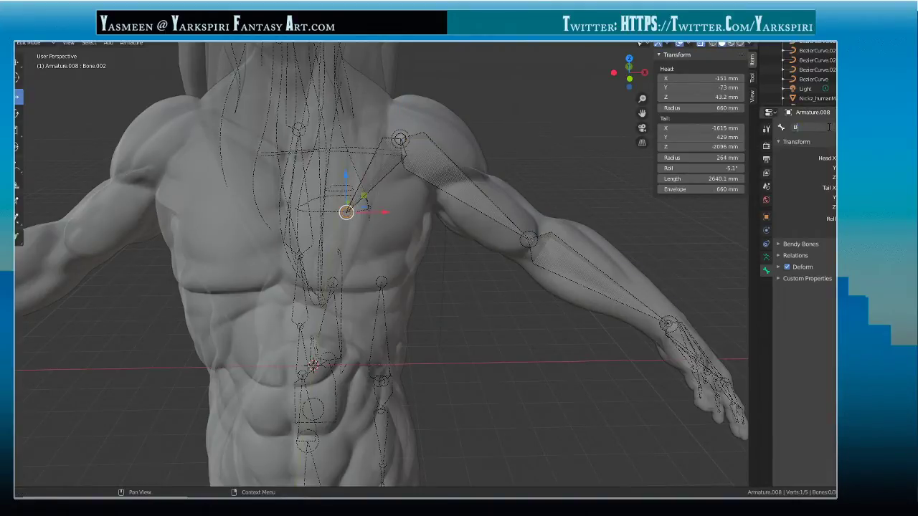
pyautogui.write('ShoulderBlade.L')
pyautogui.press('Return')
# - Rename the upper arm bone starting at the shoulder joint as ShoulderL
pyautogui.click(398, 137)
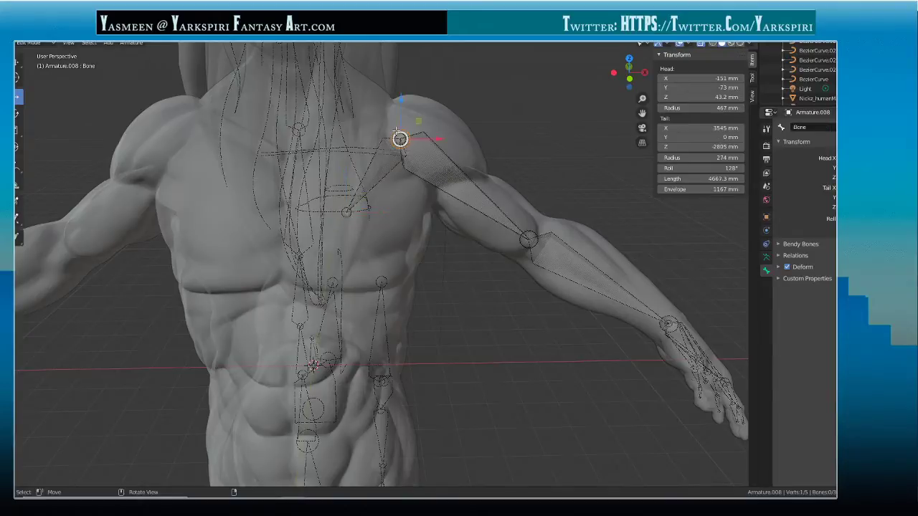
pyautogui.doubleClick(810, 127)
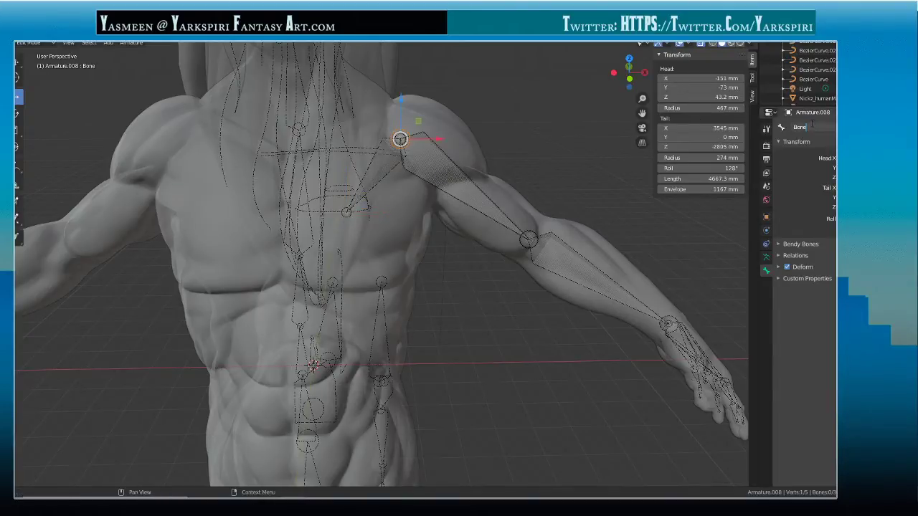
pyautogui.write('ShoulderL')
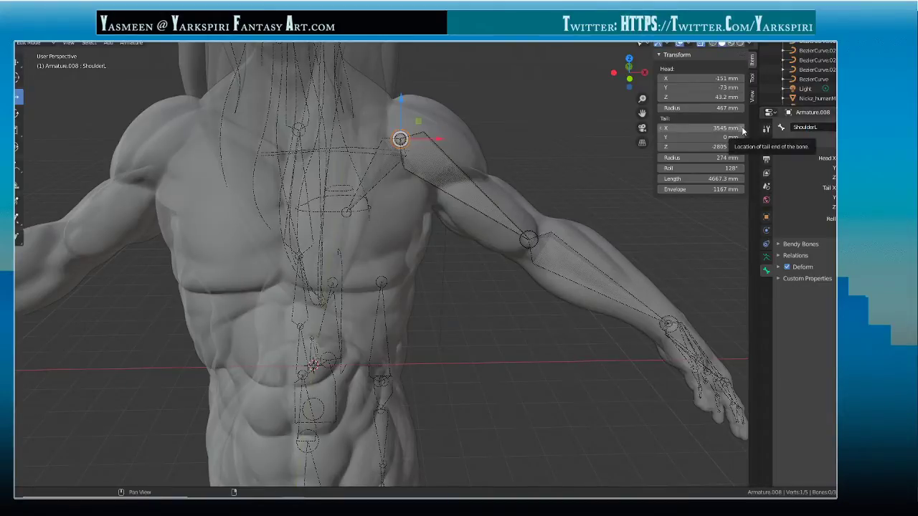
# - Rename the forearm bone between the elbow and the wrist as ElbowL
pyautogui.click(543, 234)
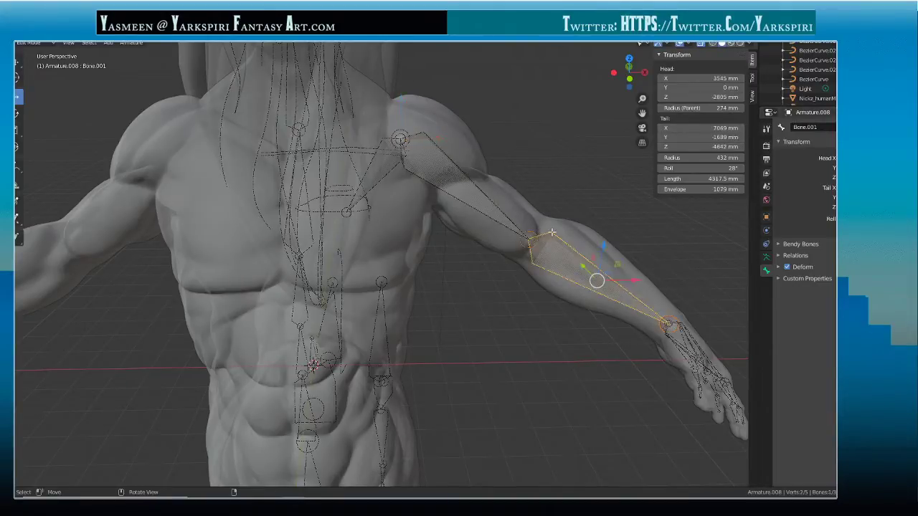
pyautogui.click(806, 126)
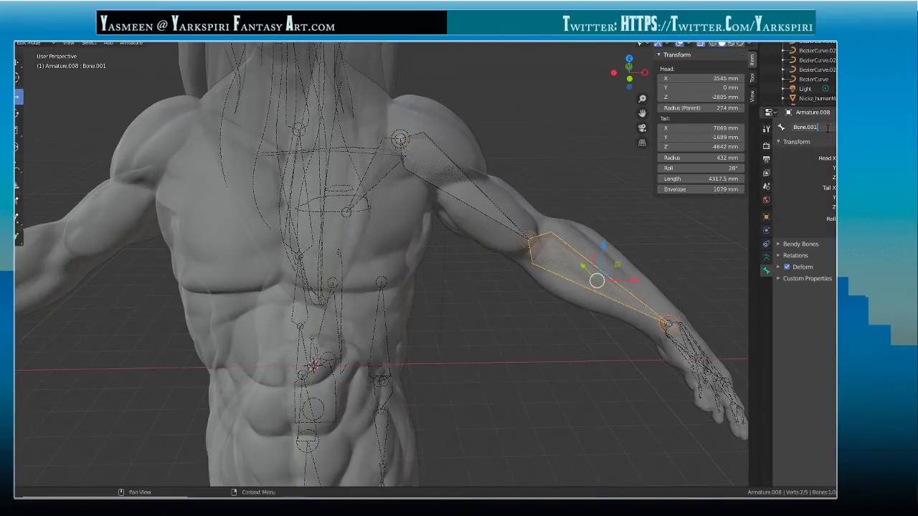
pyautogui.hotkey('ctrl', 'a')
pyautogui.write('ElbowL')
pyautogui.press('Return')
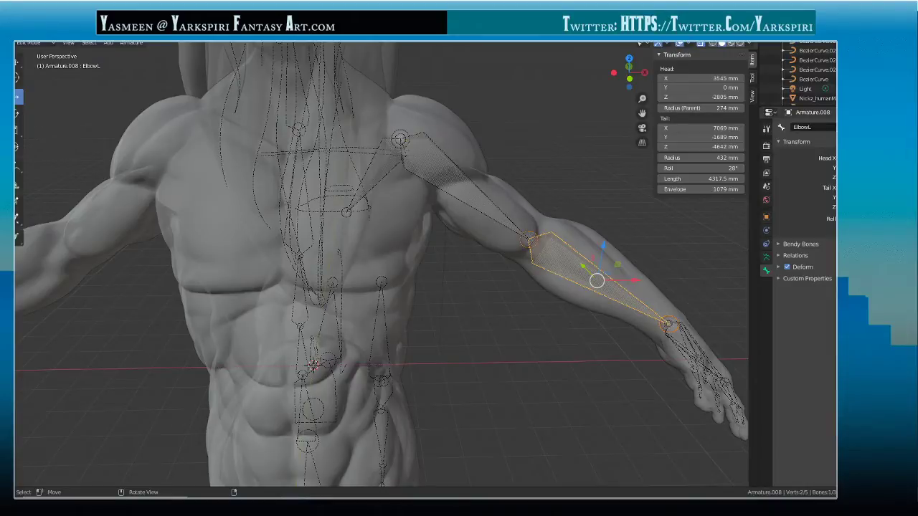
# - Select the forearm bone's tip at the wrist and rename the bone as WristL
pyautogui.moveTo(312, 217); pyautogui.dragTo(251, 286, button='middle')
pyautogui.click(207, 281)
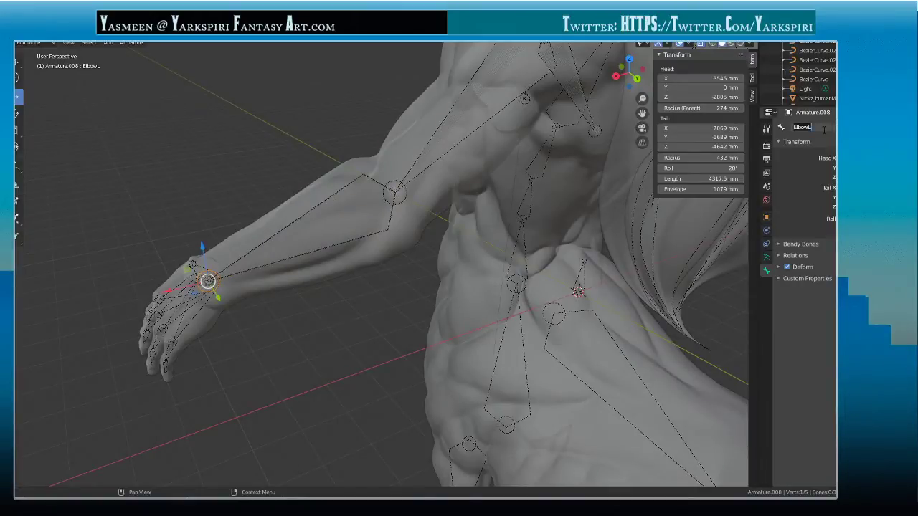
pyautogui.write('WristL')
pyautogui.press('Return')
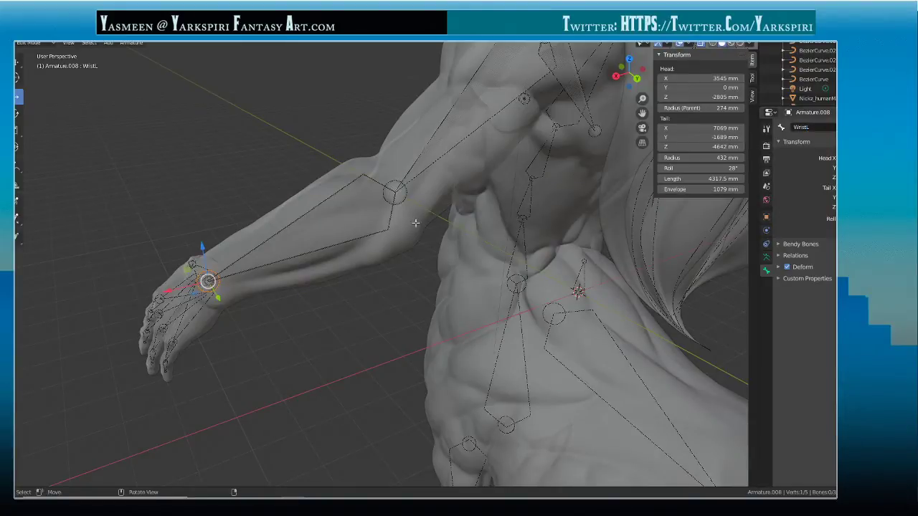
# - Check which bone names belong to the elbow, wrist, shoulder and shoulder blade joints of the arm
pyautogui.click(395, 192)
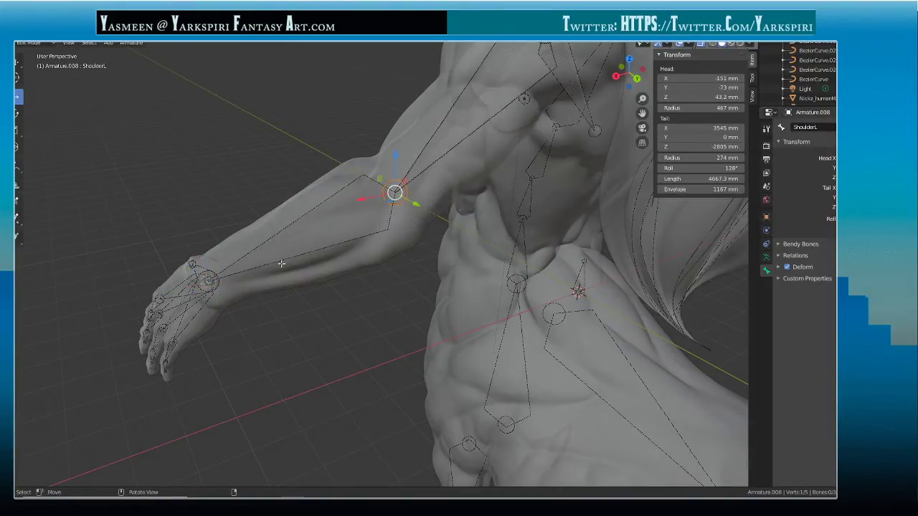
pyautogui.click(220, 282)
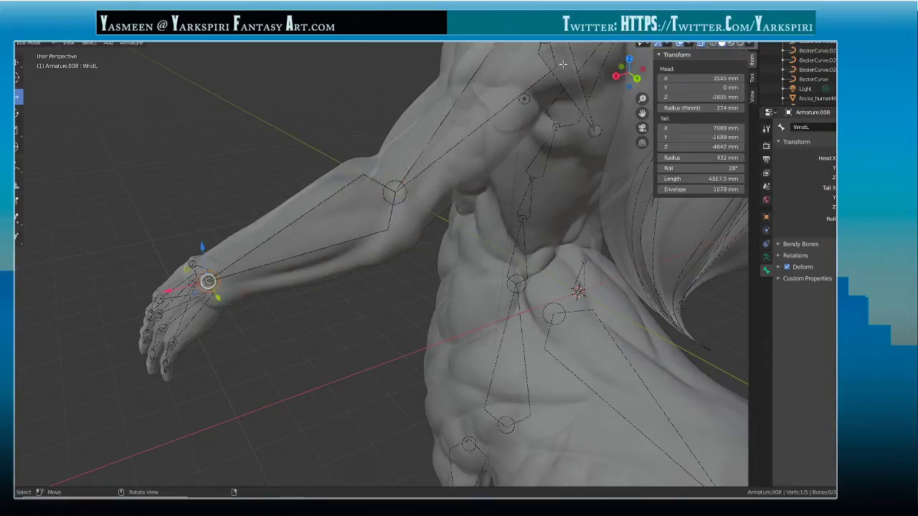
pyautogui.moveTo(511, 232); pyautogui.dragTo(448, 246, button='middle')
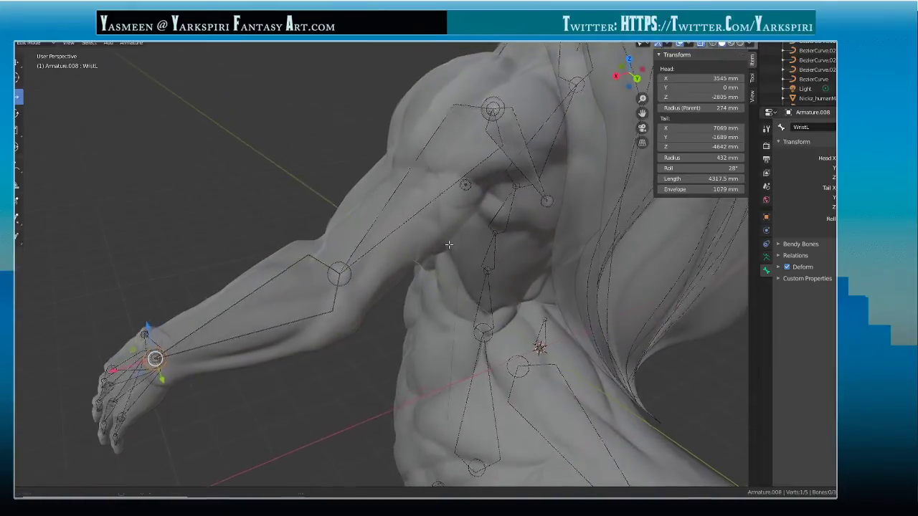
pyautogui.click(490, 99)
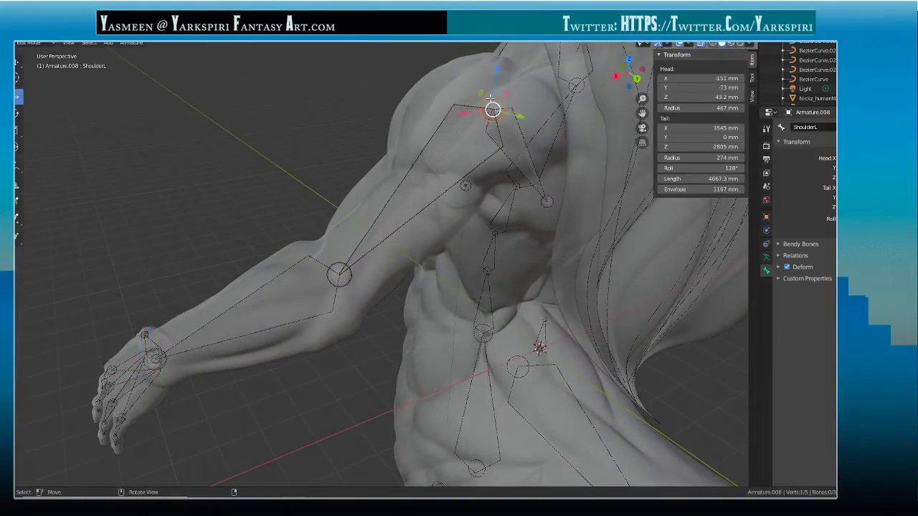
pyautogui.click(546, 202)
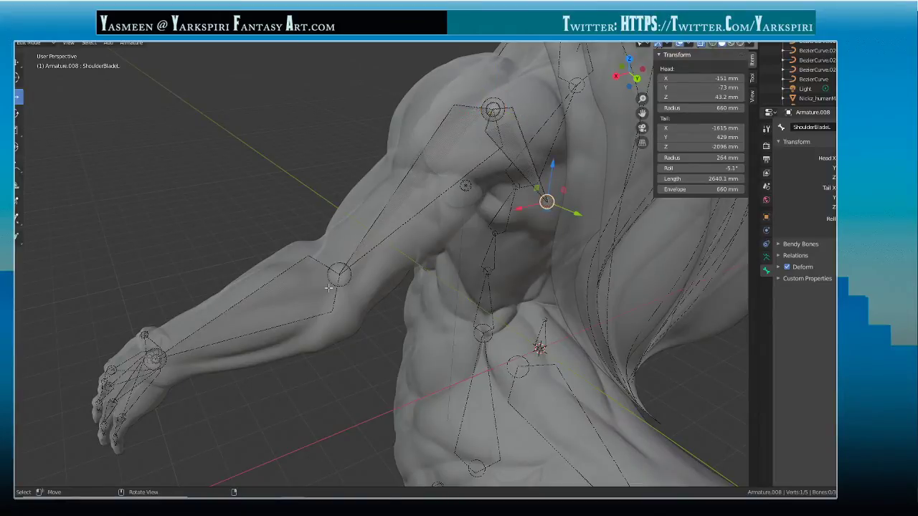
# - Leave Edit Mode on the arm armature and open the hand armature in Edit Mode
pyautogui.moveTo(272, 344); pyautogui.dragTo(349, 270, button='middle')
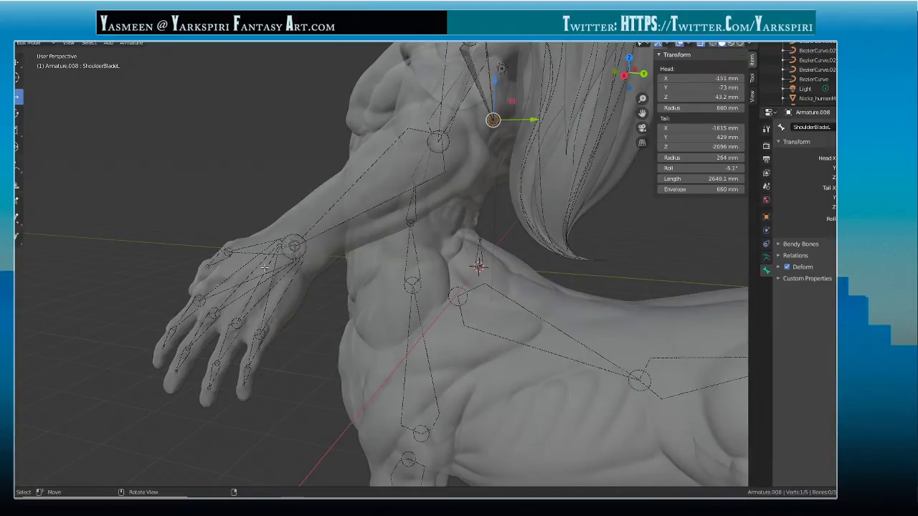
pyautogui.press('Tab')
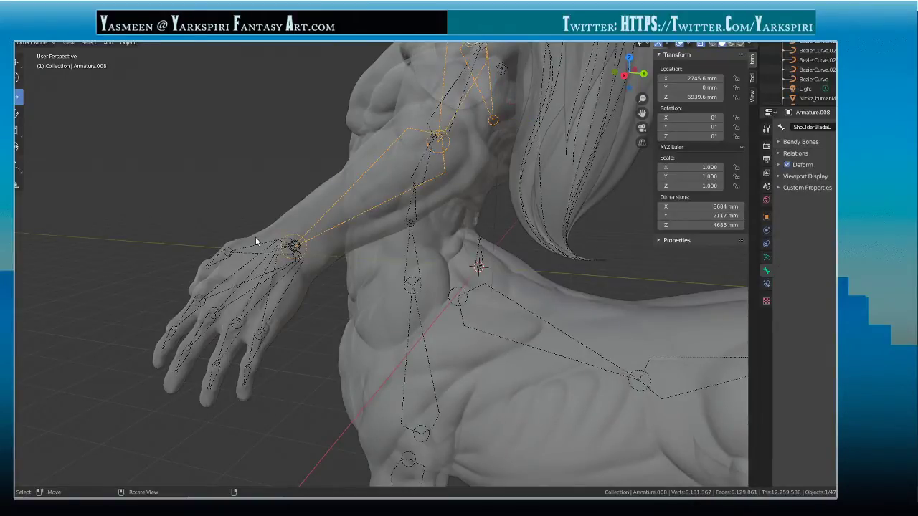
pyautogui.click(256, 247)
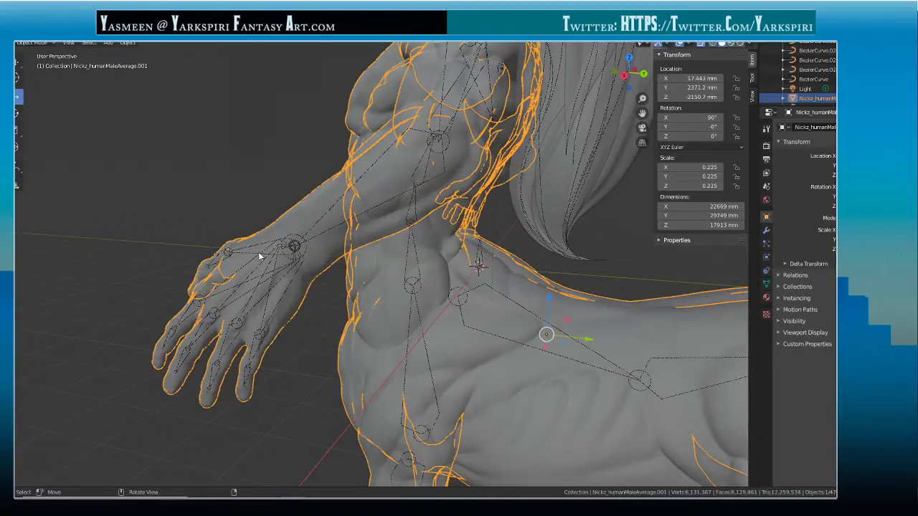
pyautogui.click(258, 252)
pyautogui.press('Tab')
pyautogui.click(294, 265)
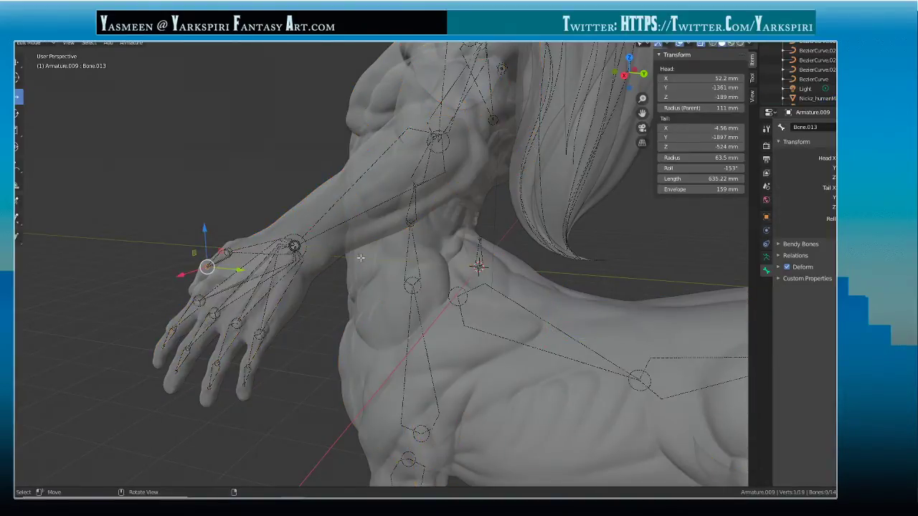
# - Select the hand armature's joint at the wrist and rename its bone as WristL
pyautogui.click(300, 249)
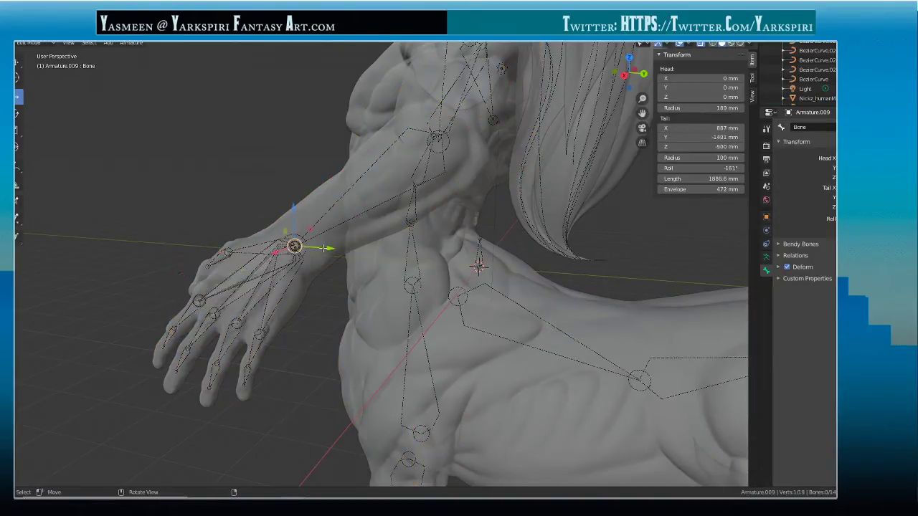
pyautogui.click(799, 127)
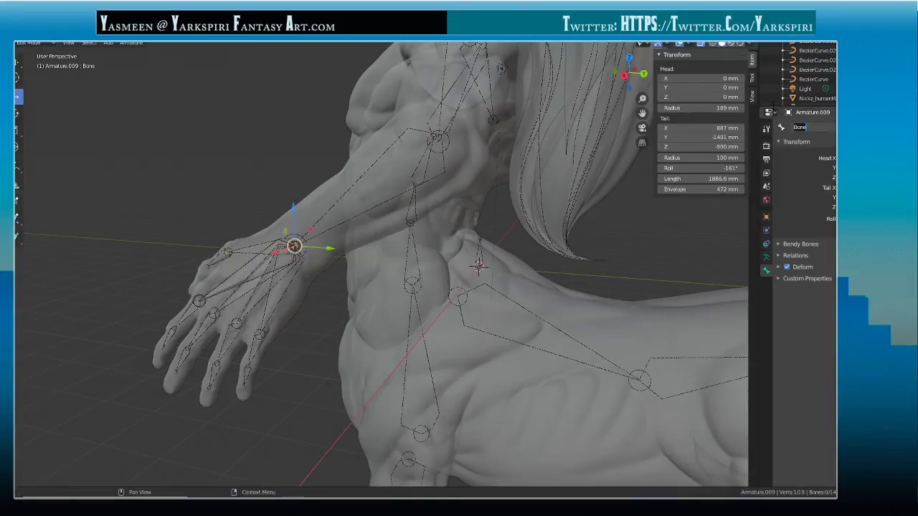
pyautogui.write('Wrist.L')
pyautogui.press('Return')
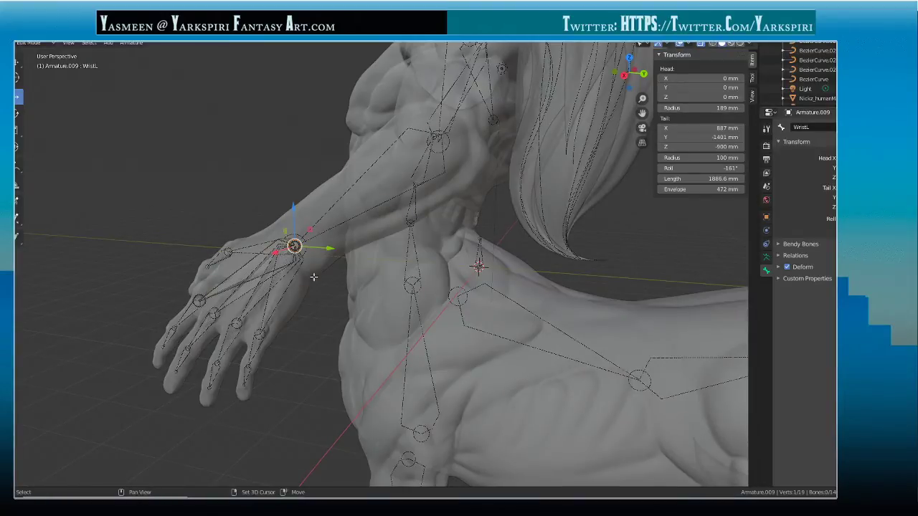
# - Rename the first thumb bone, from the wrist to the thumb's middle joint, as Thumb01L
pyautogui.keyDown('shift'); pyautogui.moveTo(313, 268); pyautogui.dragTo(337, 247, button='middle'); pyautogui.keyUp('shift')
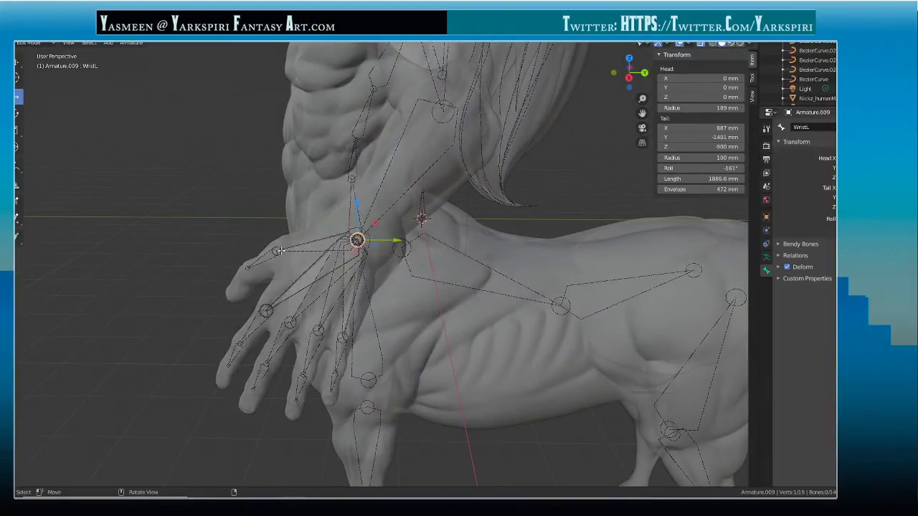
pyautogui.click(342, 250)
pyautogui.click(823, 126)
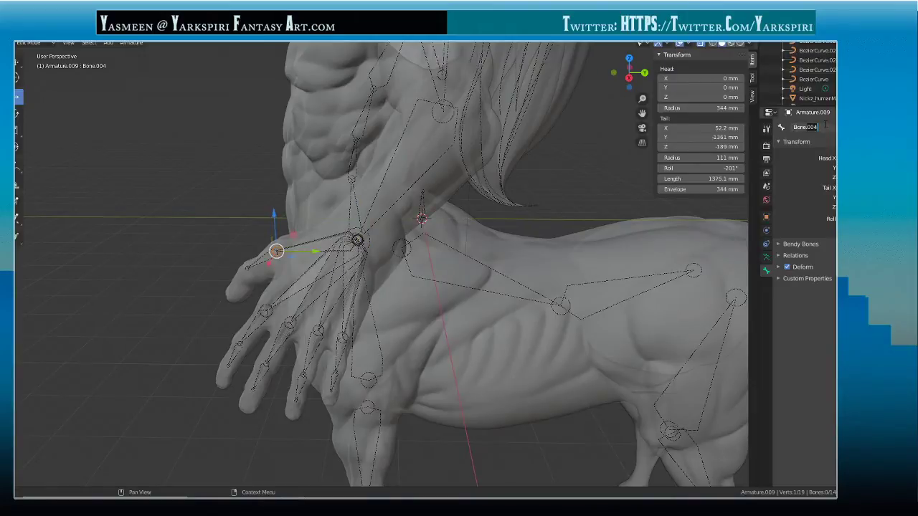
pyautogui.hotkey('ctrl', 'a')
pyautogui.write('Thumb01L')
pyautogui.press('Return')
# - Select the tip of the outer thumb bone and rename that bone as Thumb02L
pyautogui.click(248, 267)
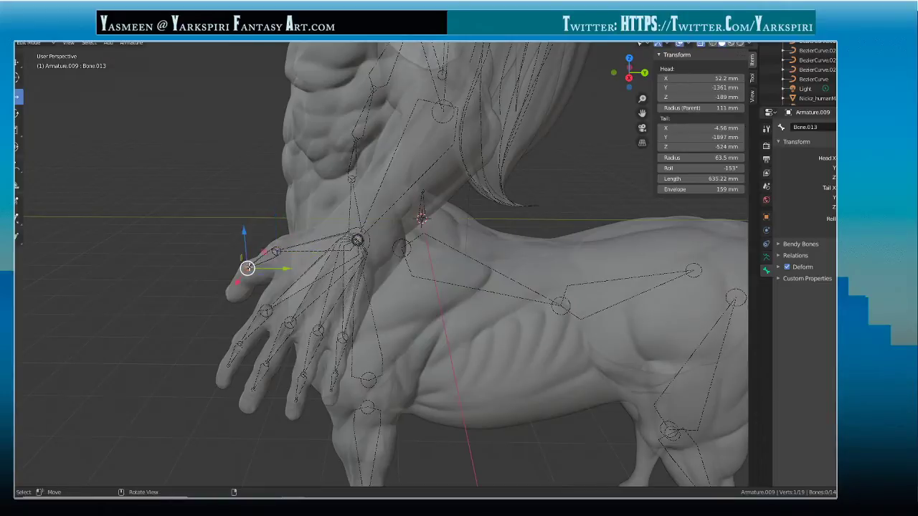
pyautogui.doubleClick(829, 128)
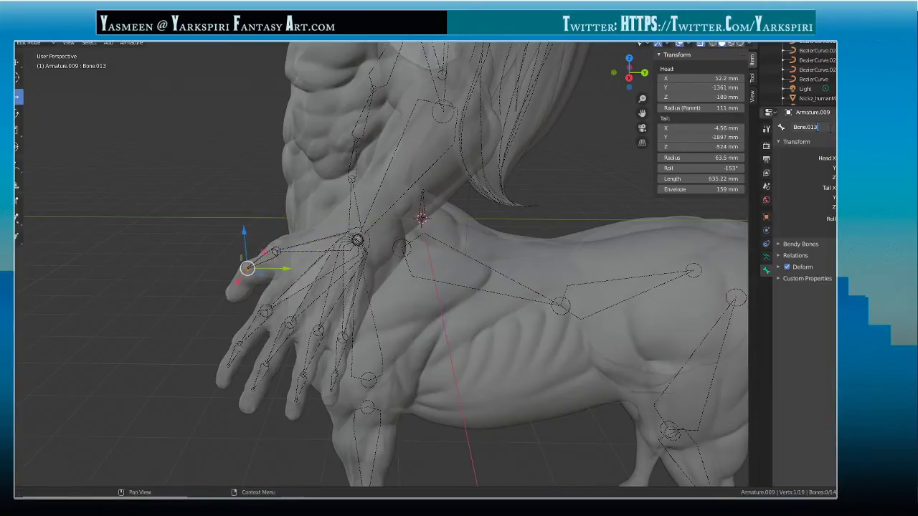
pyautogui.moveTo(830, 129); pyautogui.dragTo(739, 133)
pyautogui.write('Thumb02L')
pyautogui.press('Return')
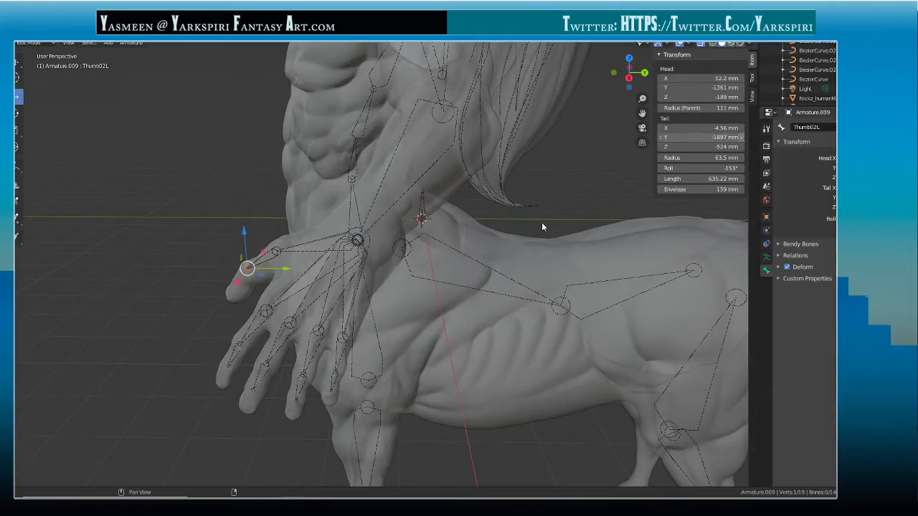
# - Select the index finger's knuckle joint and rename the bone running to it from the wrist as Index01
pyautogui.click(276, 250)
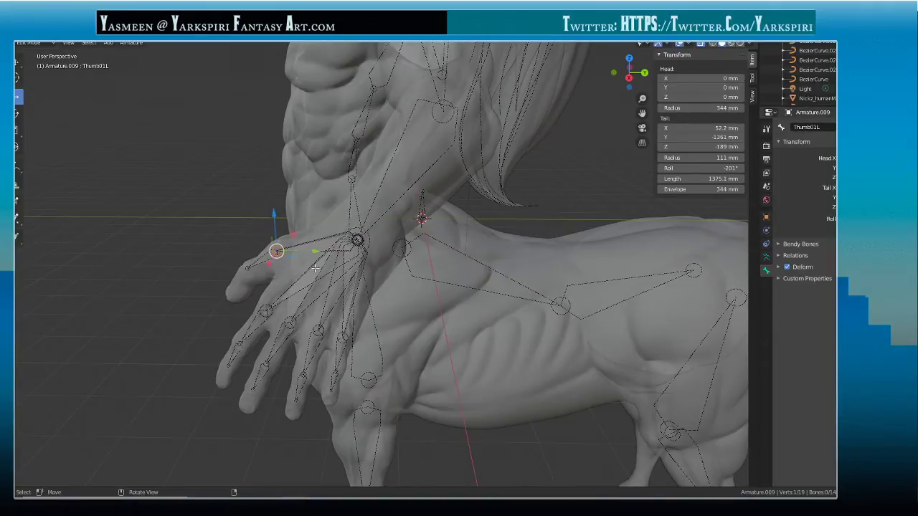
pyautogui.click(273, 305)
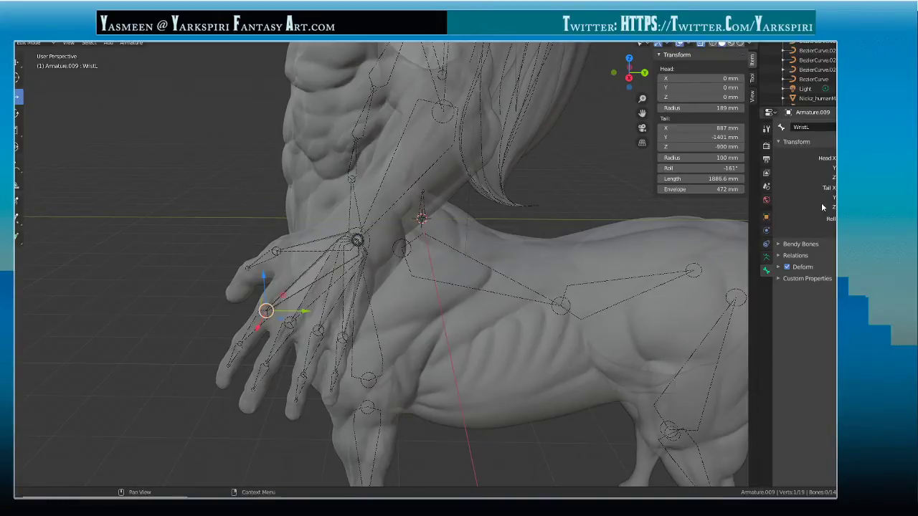
pyautogui.click(806, 127)
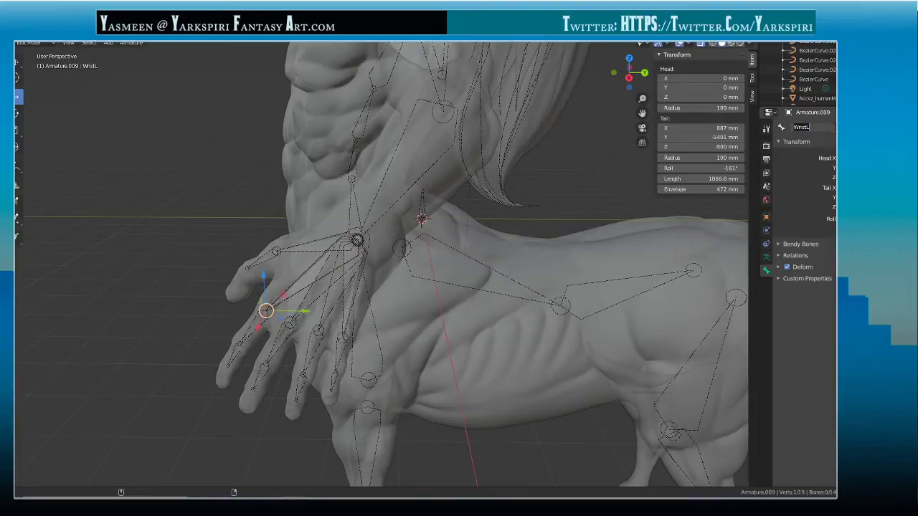
pyautogui.write('Index01')
pyautogui.press('Return')
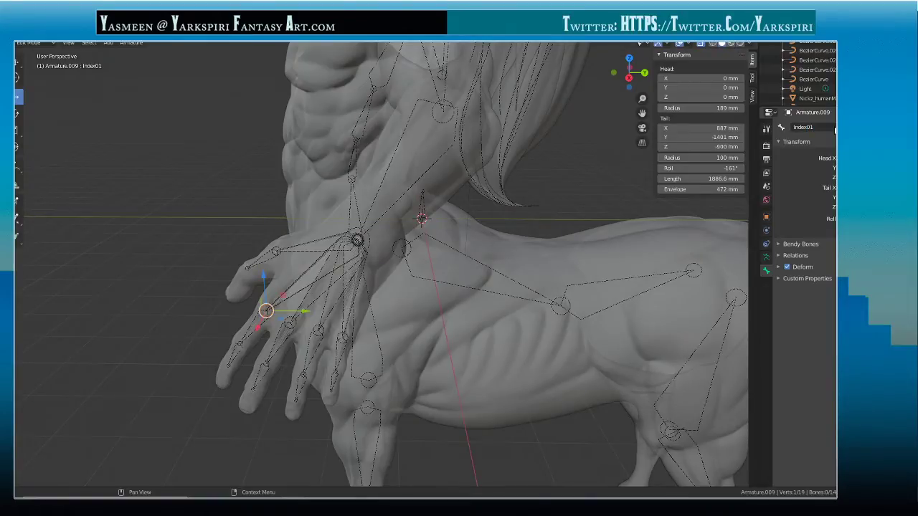
# - Select the index finger's middle joint and rename its bone as Index02L
pyautogui.click(241, 344)
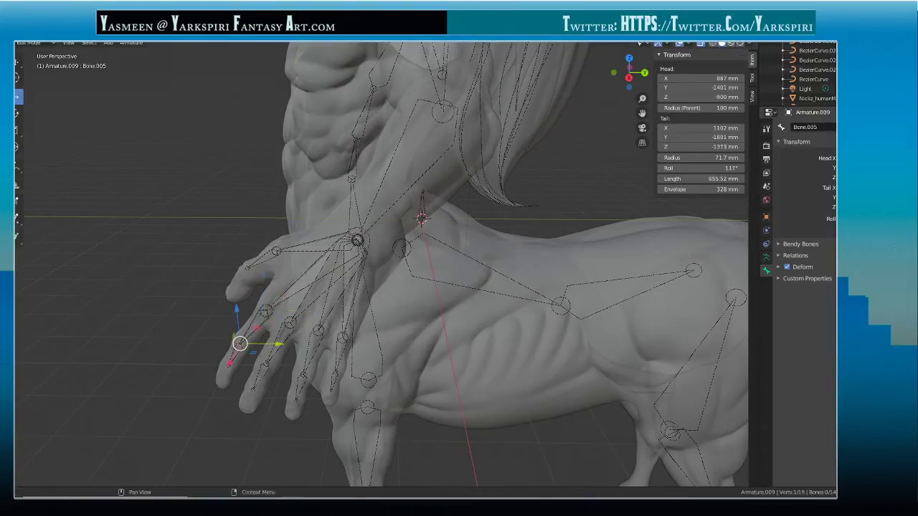
pyautogui.click(806, 127)
pyautogui.hotkey('ctrl', 'a')
pyautogui.write('Inde')
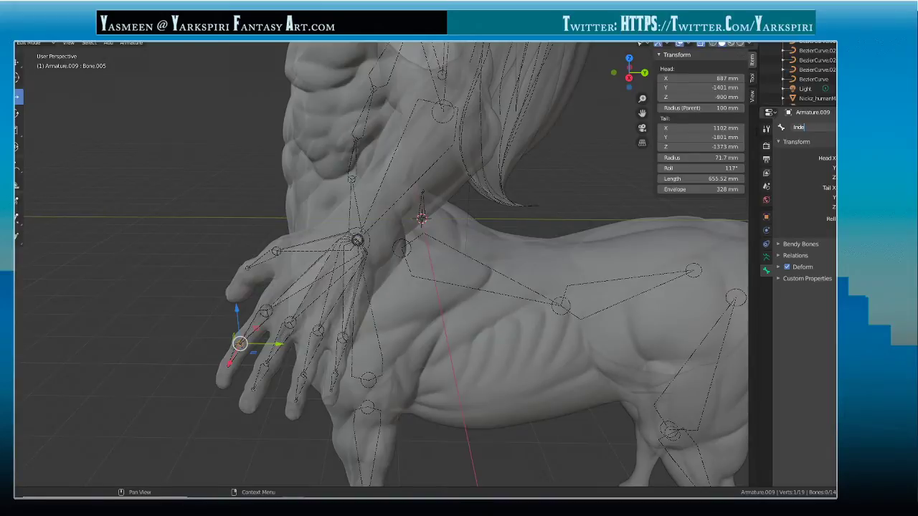
pyautogui.write('x02L')
pyautogui.press('Return')
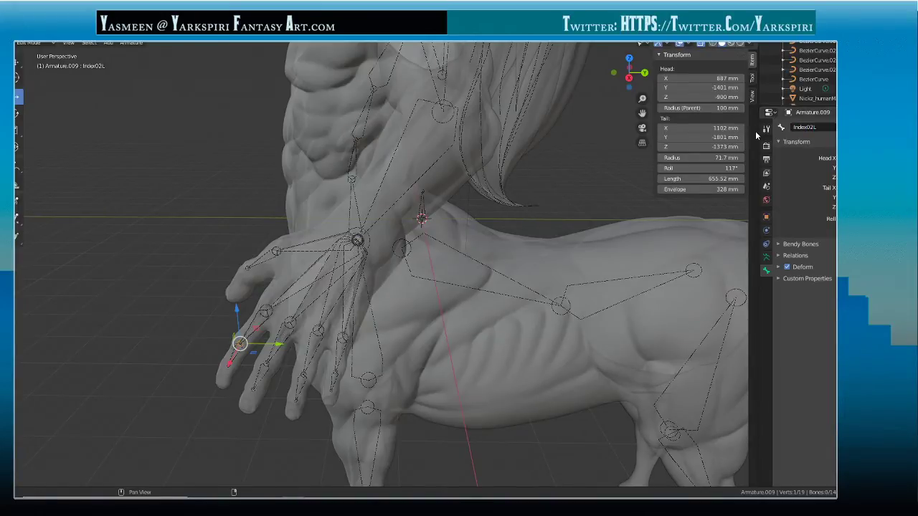
# - Add the L suffix to the first index finger bone so it is named Index01L
pyautogui.click(263, 305)
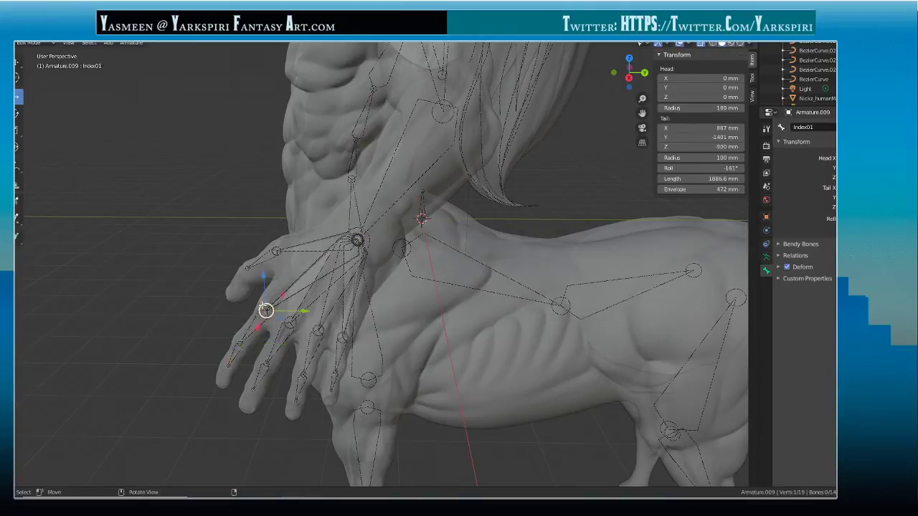
pyautogui.click(825, 127)
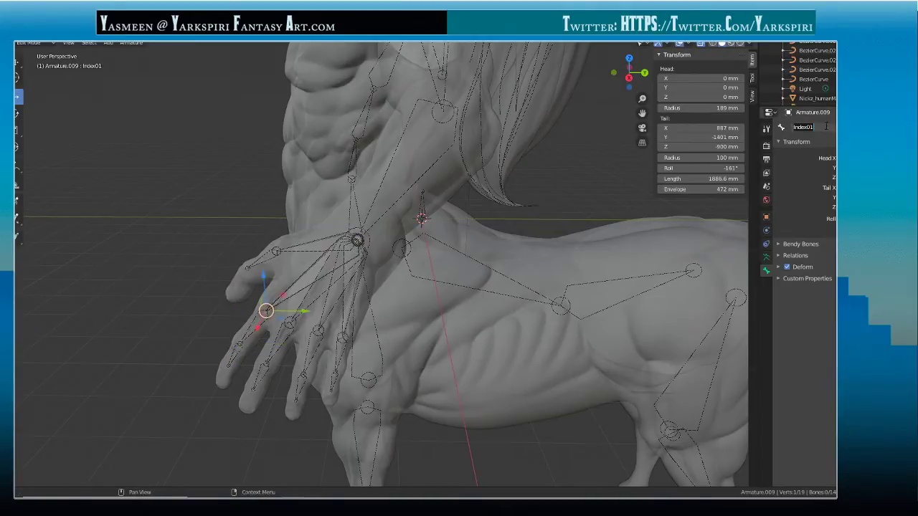
pyautogui.write('L')
pyautogui.press('Return')
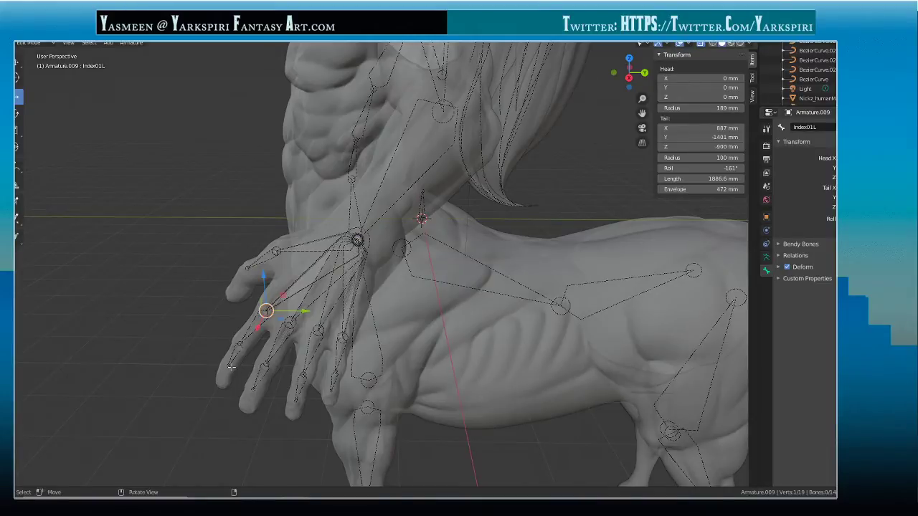
# - Select the tip joint of the index finger and rename its bone as Index03L
pyautogui.click(229, 366)
pyautogui.doubleClick(804, 127)
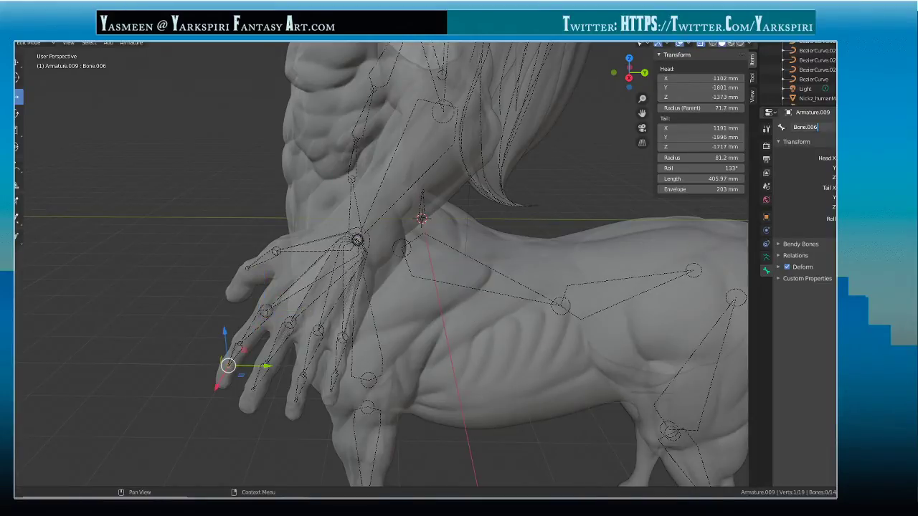
pyautogui.write('Index03L')
pyautogui.press('Return')
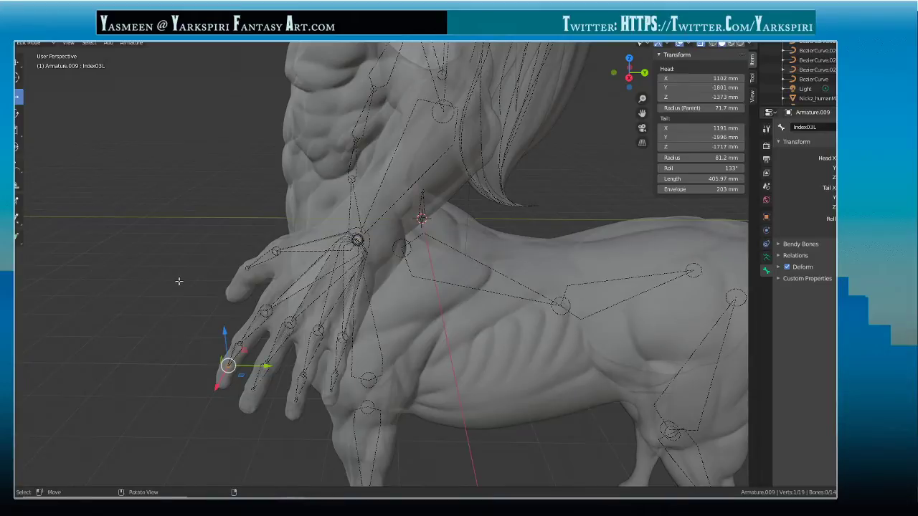
# - Select the middle finger's knuckle joint and rename the bone from the wrist as Middle
pyautogui.click(295, 322)
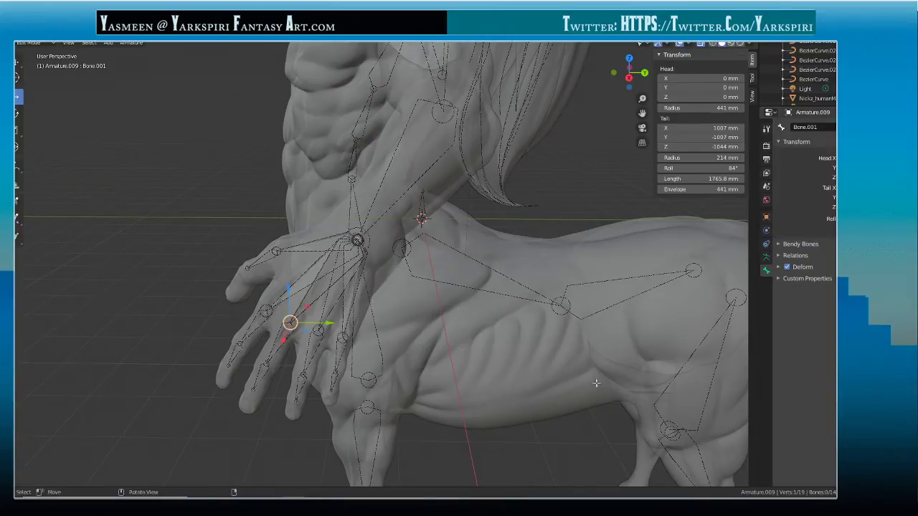
pyautogui.doubleClick(822, 127)
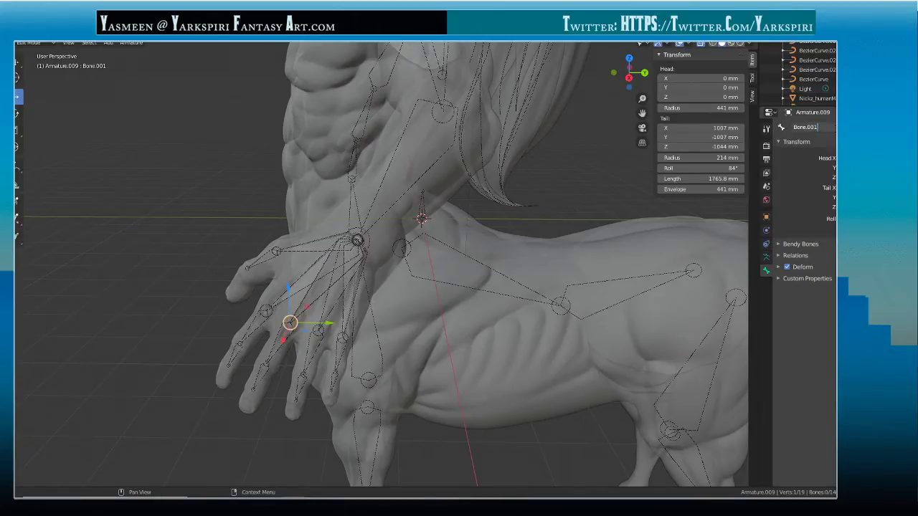
pyautogui.press('BackSpace')
pyautogui.write('Middel')
pyautogui.press('BackSpace')
pyautogui.write('le')
pyautogui.press('Return')
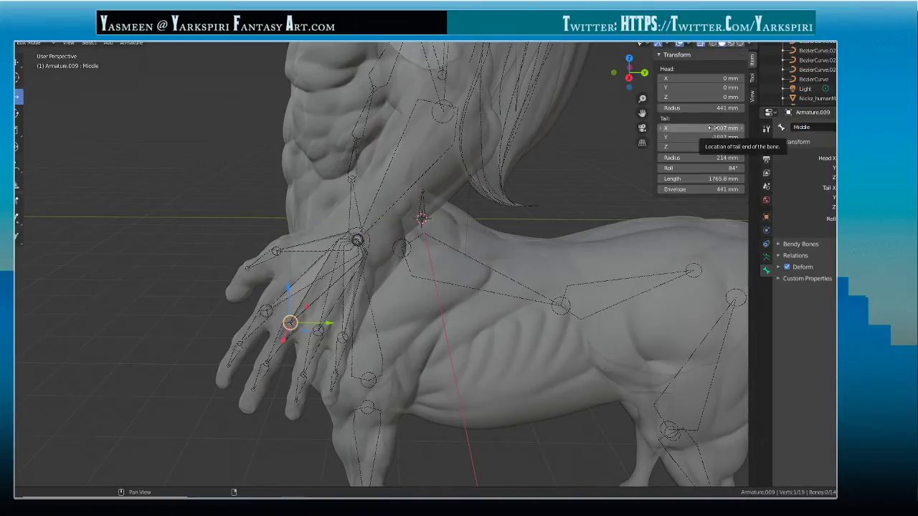
# - Select the ring finger's knuckle joint and rename the bone from the wrist as Ring01L
pyautogui.click(323, 333)
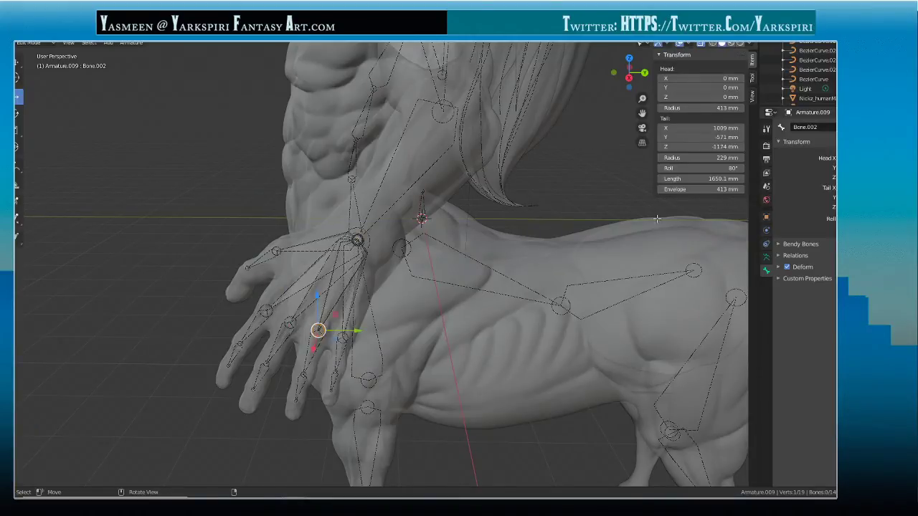
pyautogui.click(824, 129)
pyautogui.write('Ri')
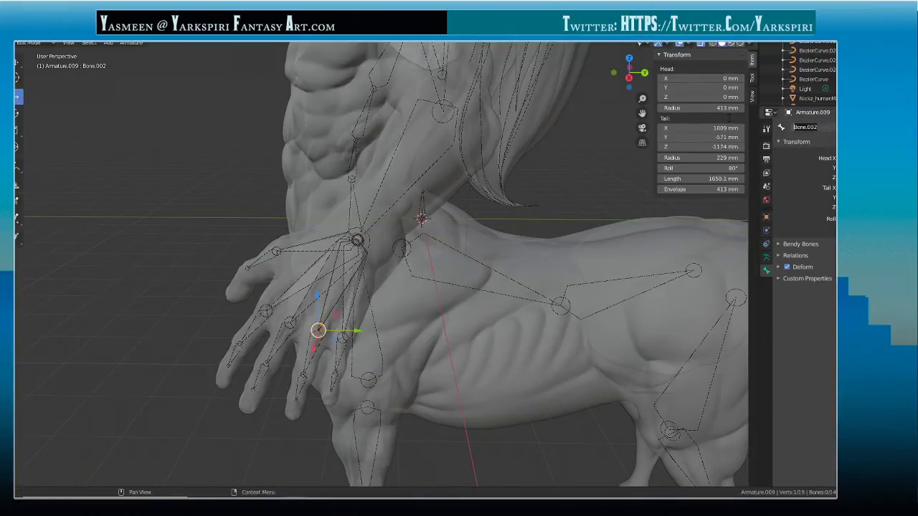
pyautogui.write('gh')
pyautogui.press('BackSpace')
pyautogui.press('BackSpace')
pyautogui.write('ng01L')
pyautogui.press('Return')
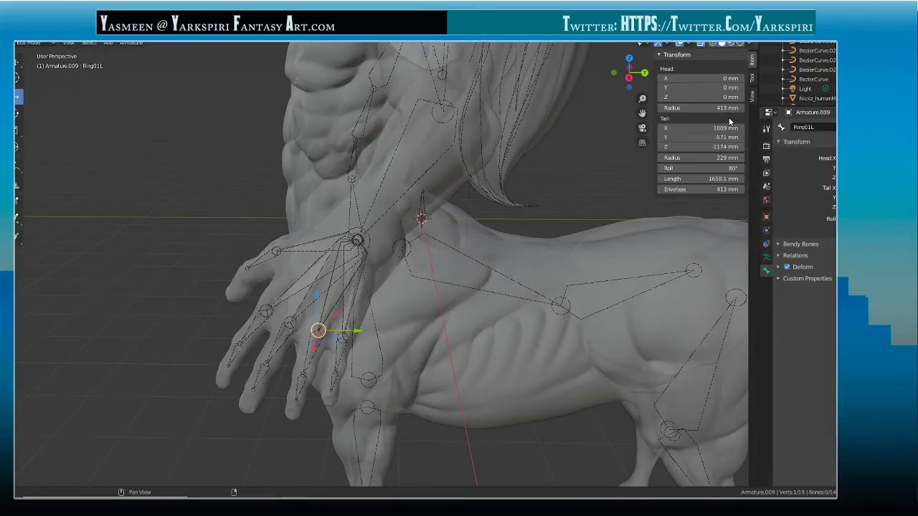
# - Reselect the middle finger's knuckle joint and extend its bone name to Middle01L
pyautogui.click(288, 320)
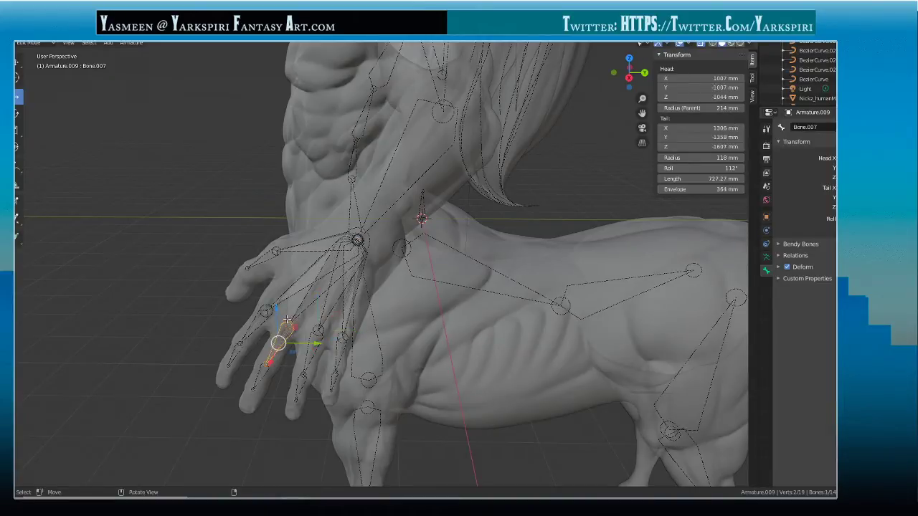
pyautogui.click(289, 323)
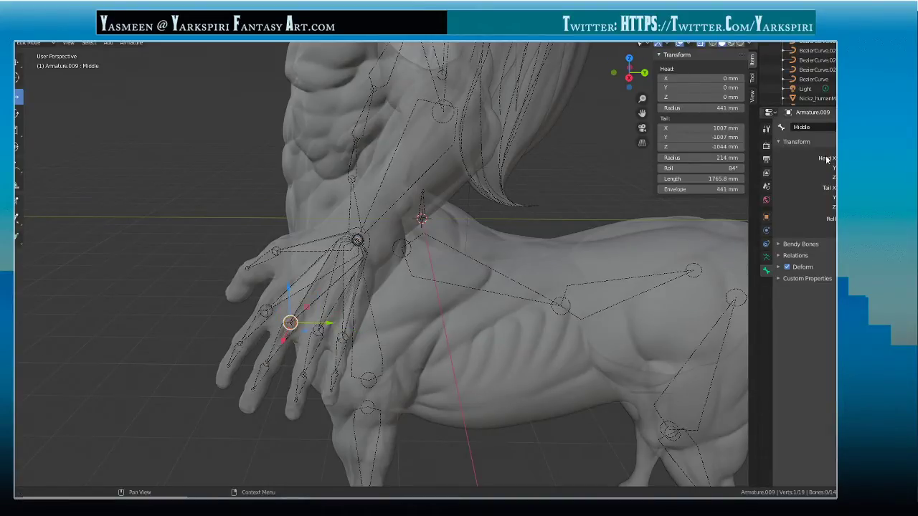
pyautogui.click(816, 127)
pyautogui.click(816, 129)
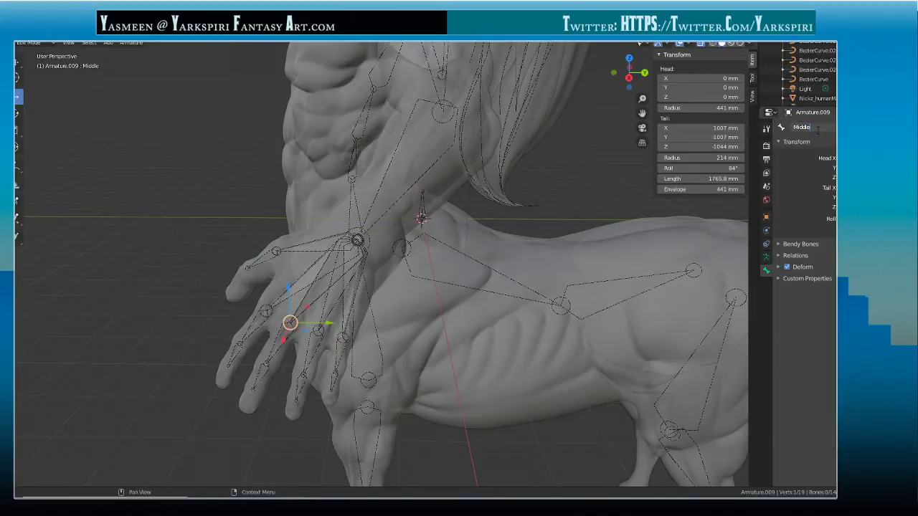
pyautogui.write('01L')
pyautogui.press('Return')
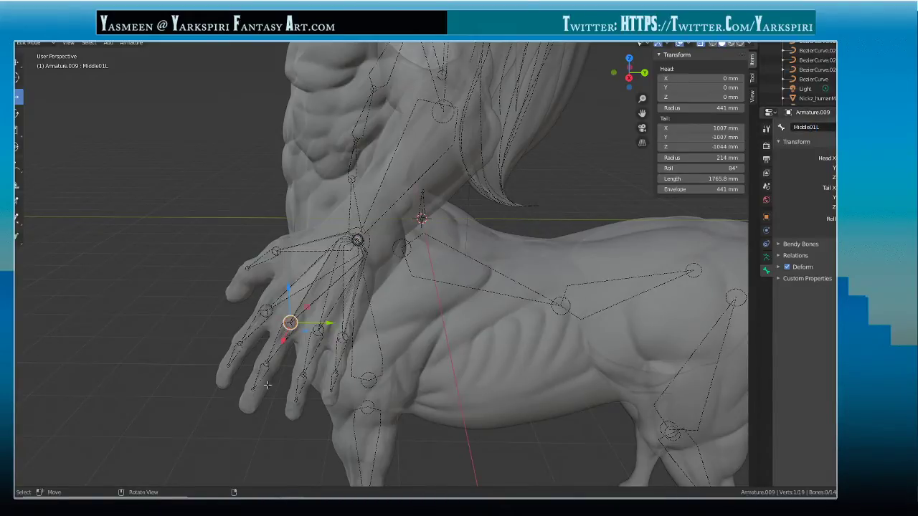
# - Select the little finger's knuckle joint and rename the bone from the wrist as Pinky01L
pyautogui.click(343, 337)
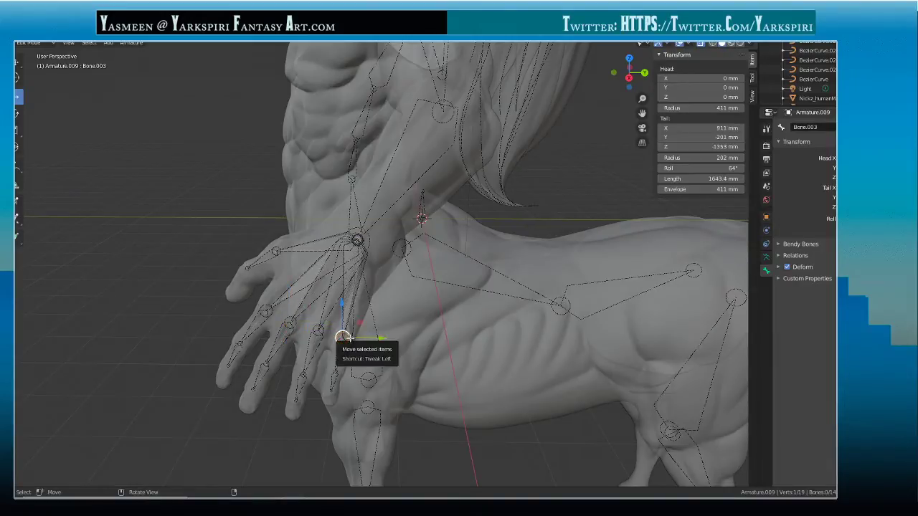
pyautogui.click(810, 127)
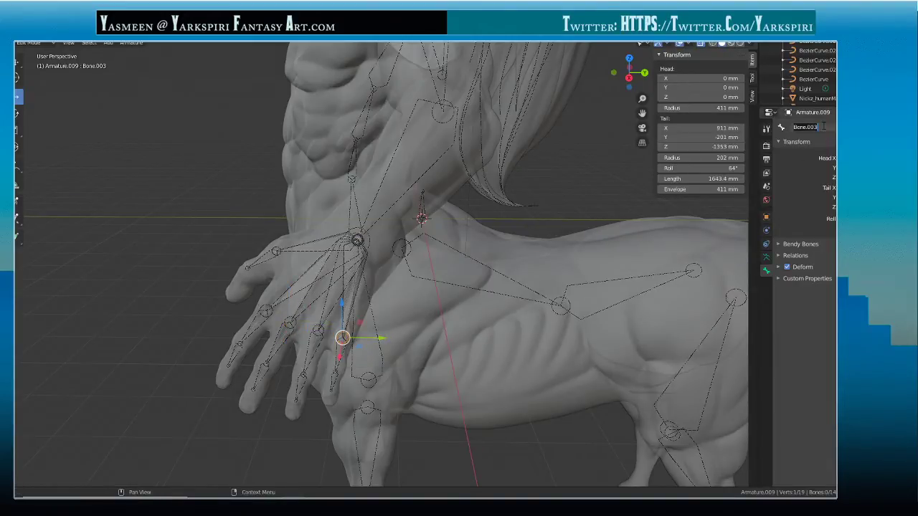
pyautogui.write('inky01L')
pyautogui.press('Return')
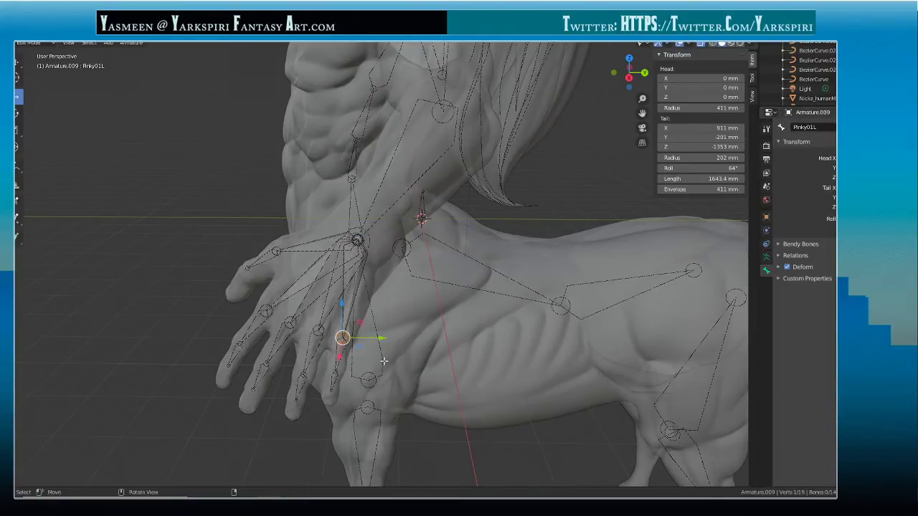
# - Select the middle finger's second joint, beyond the knuckle, and rename its bone as Middle02L
pyautogui.moveTo(383, 360); pyautogui.dragTo(430, 358, button='middle')
pyautogui.click(269, 394)
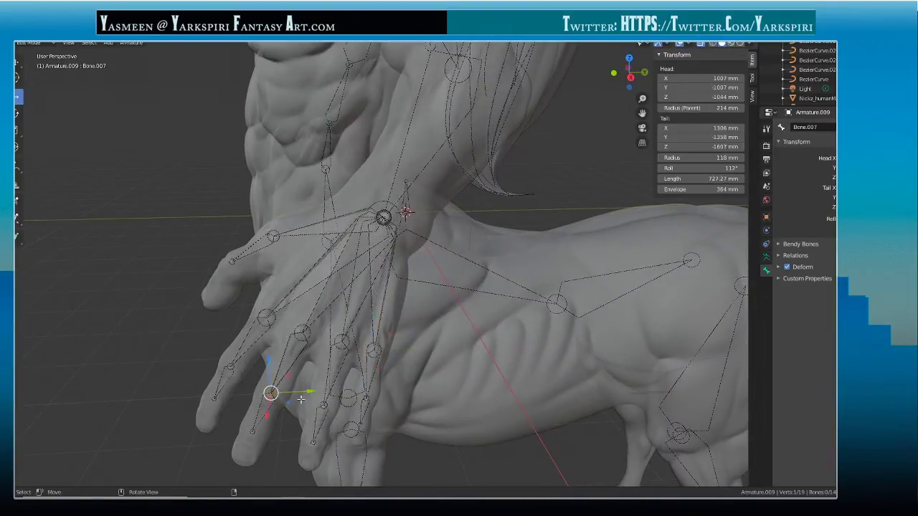
pyautogui.click(301, 340)
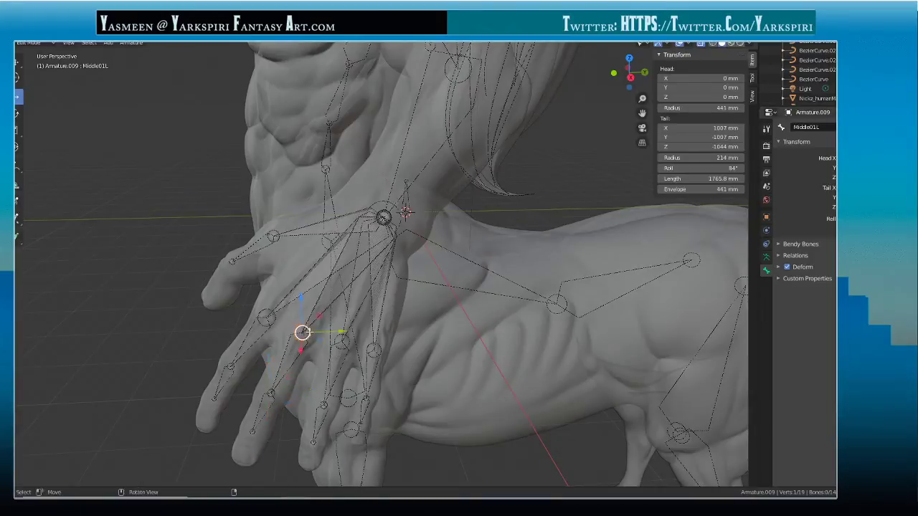
pyautogui.click(271, 393)
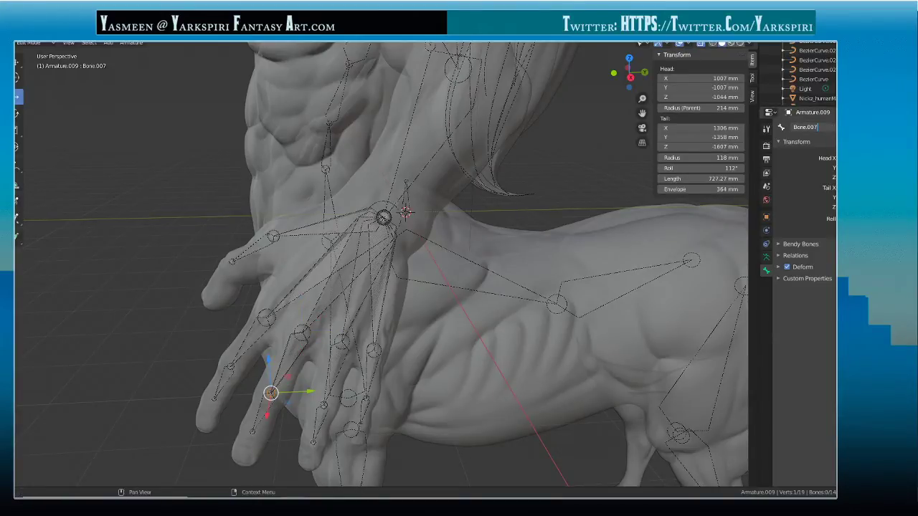
pyautogui.click(789, 127)
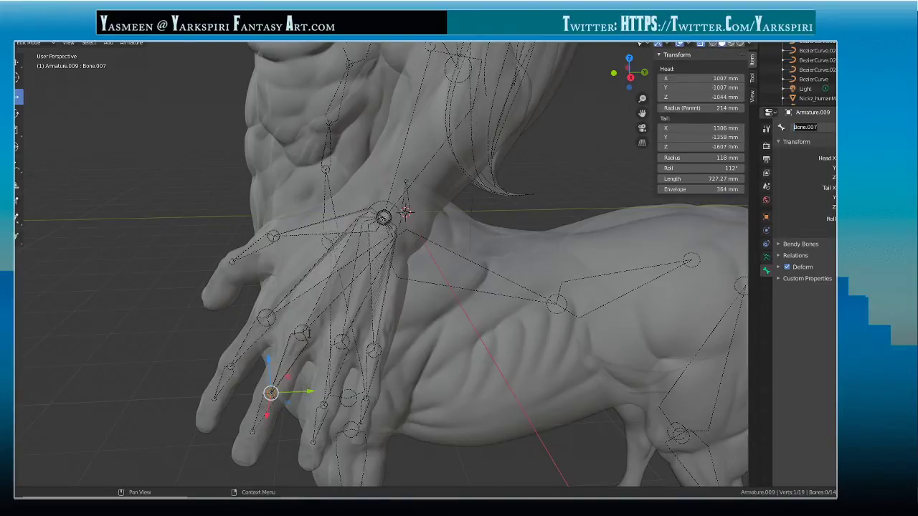
pyautogui.click(302, 331)
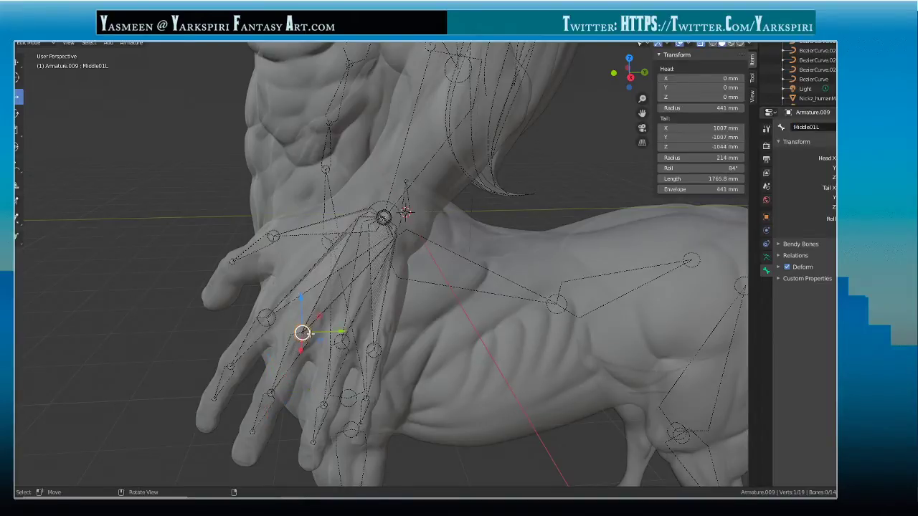
pyautogui.click(271, 391)
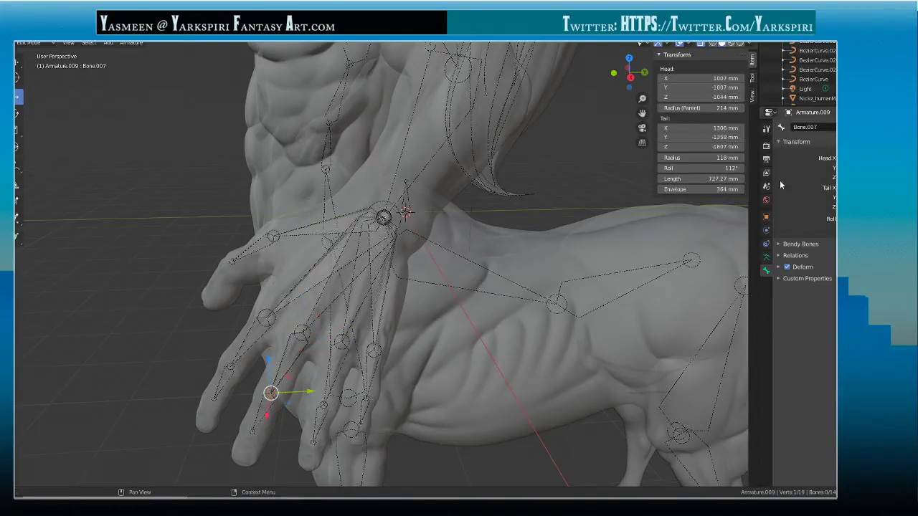
pyautogui.click(817, 127)
pyautogui.write('Middle02L')
pyautogui.press('Return')
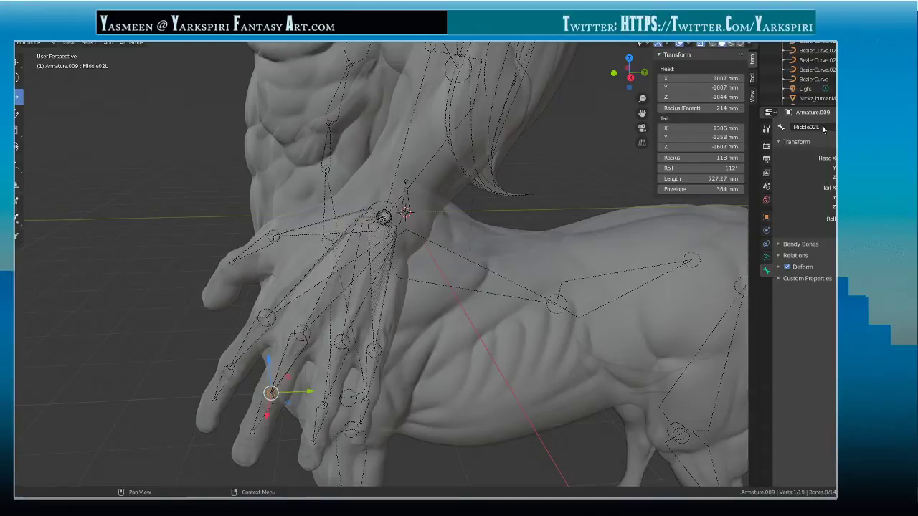
# - Select the tip joint of the middle finger and rename its bone as Middle03L
pyautogui.click(257, 428)
pyautogui.click(804, 127)
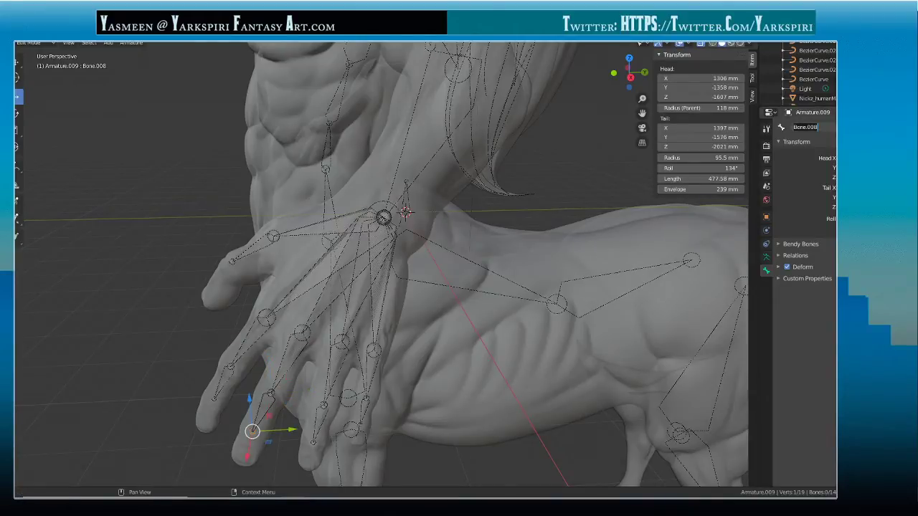
pyautogui.write('Middle03L')
pyautogui.press('Return')
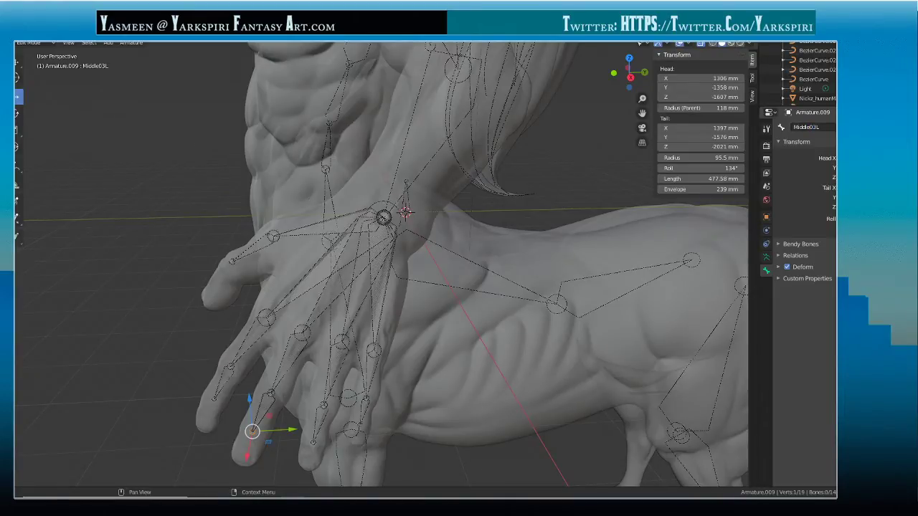
# - Check the ring finger's knuckle bone name, then select its second joint and rename that bone as Ring02L
pyautogui.click(355, 352)
pyautogui.click(828, 129)
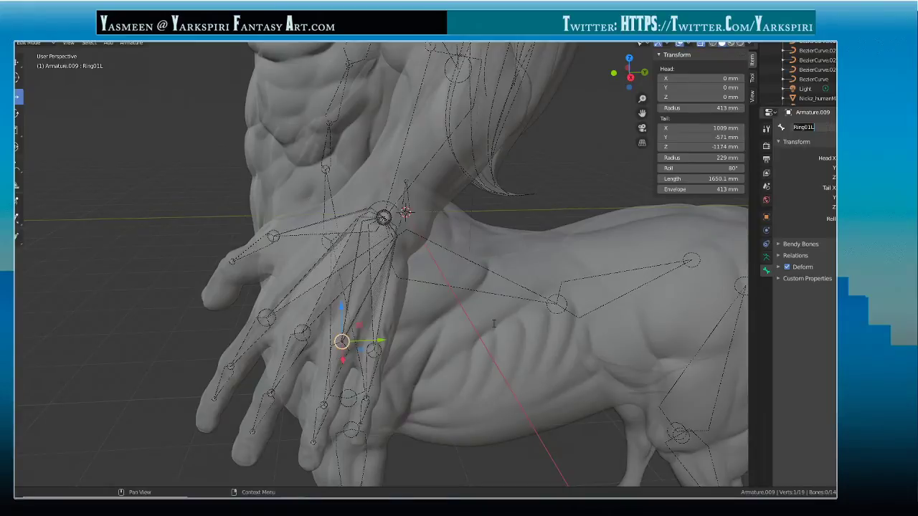
pyautogui.click(323, 403)
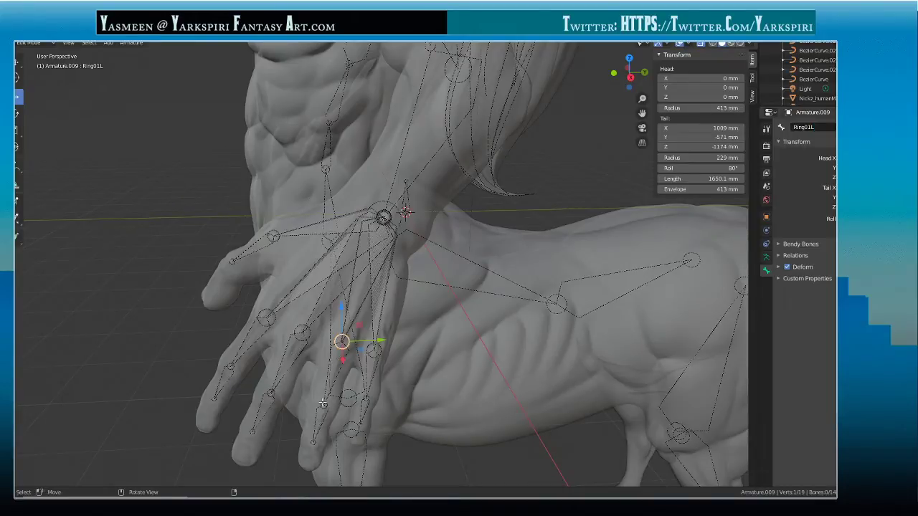
pyautogui.click(323, 404)
pyautogui.click(825, 126)
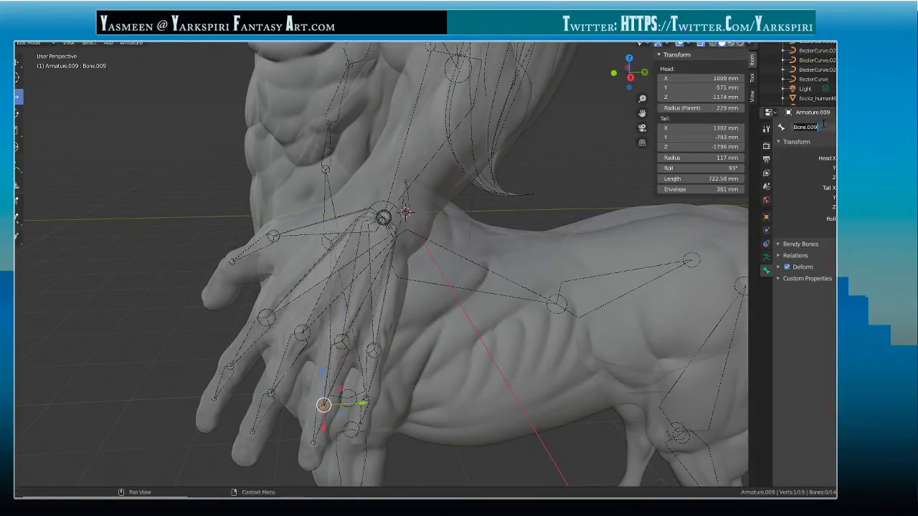
pyautogui.write('Ring02L')
pyautogui.press('Return')
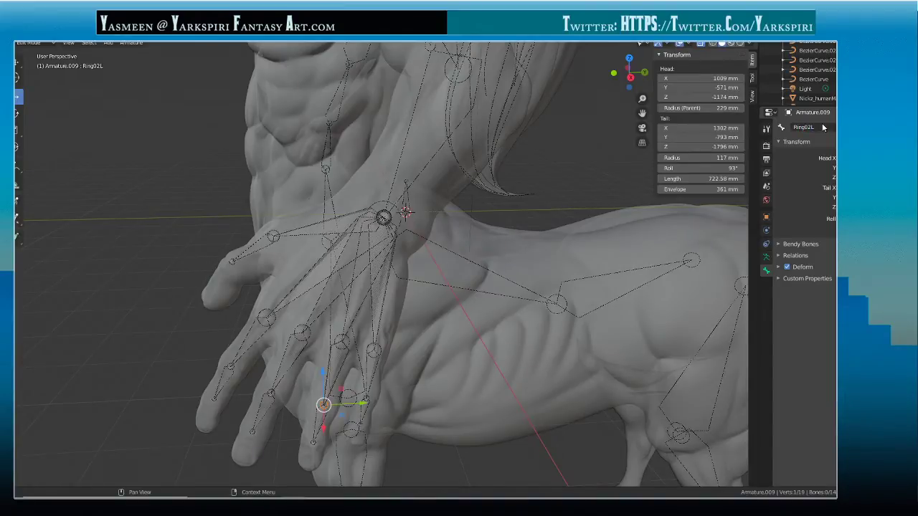
# - Select the tip joint of the ring finger and rename its bone as Ring03L
pyautogui.click(314, 441)
pyautogui.doubleClick(804, 127)
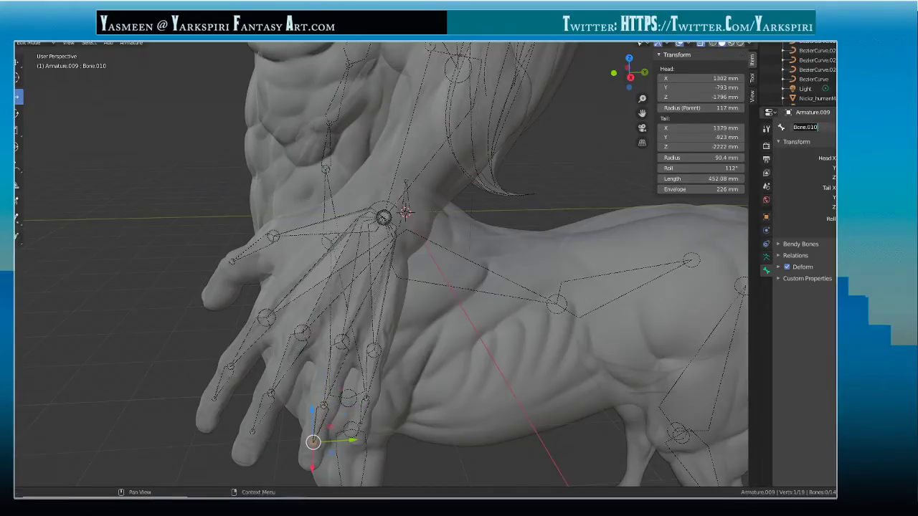
pyautogui.write('Rign')
pyautogui.press('BackSpace')
pyautogui.press('BackSpace')
pyautogui.write('ng03.L')
pyautogui.press('Return')
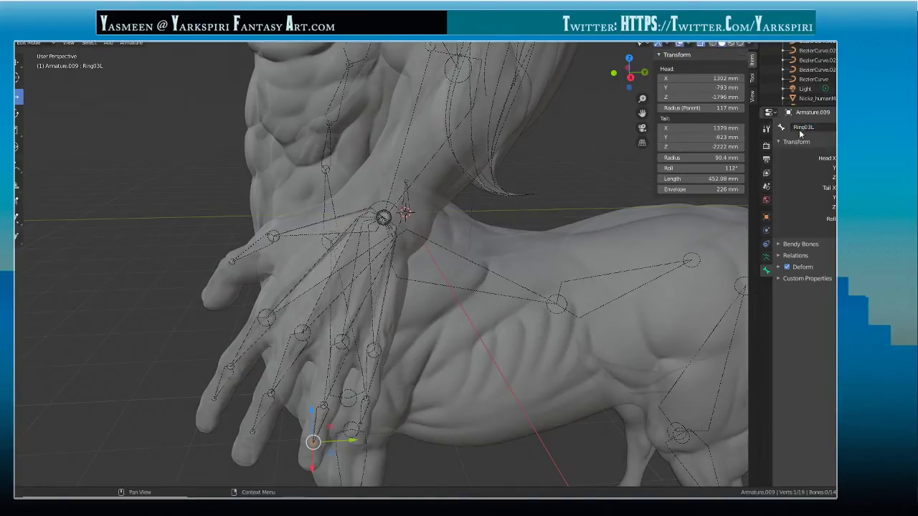
# - Select the little finger's second joint, beyond the knuckle, and rename its bone as Pinky02L
pyautogui.click(376, 349)
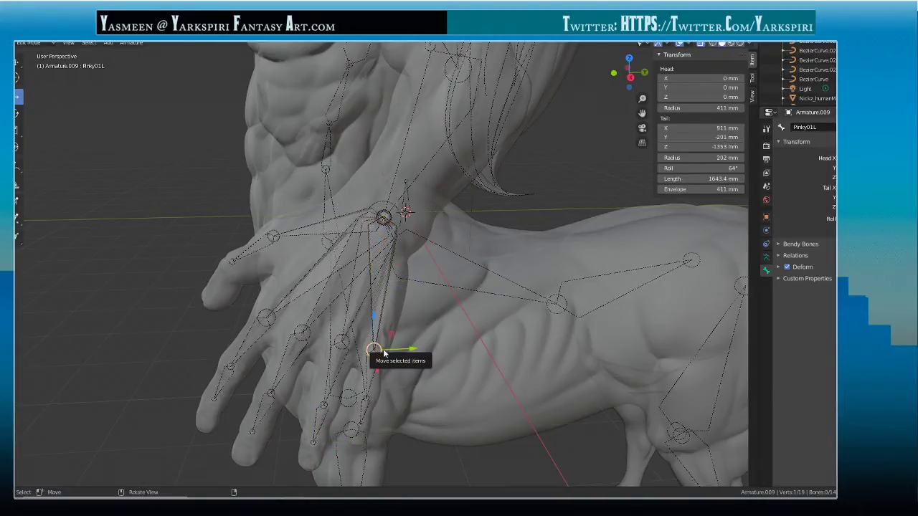
pyautogui.keyDown('ctrl'); pyautogui.rightClick(366, 398); pyautogui.keyUp('ctrl')
pyautogui.click(823, 126)
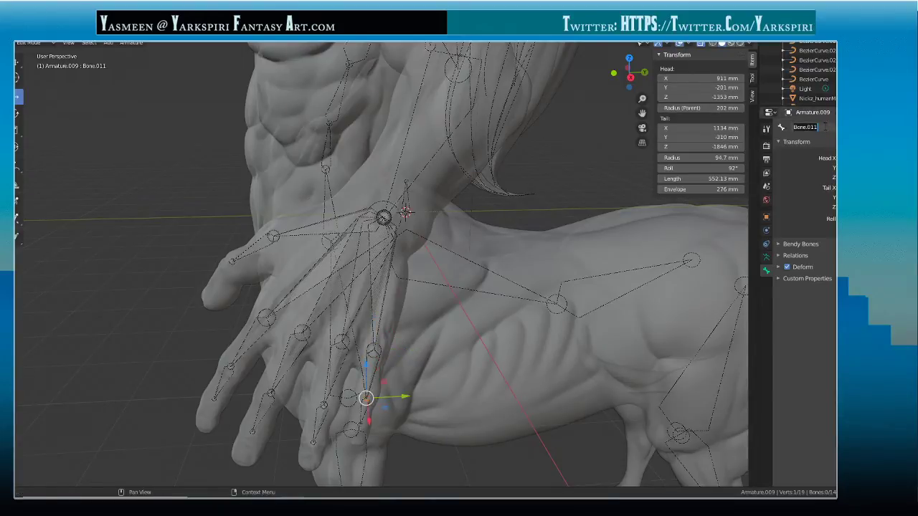
pyautogui.write('Pinky02L')
pyautogui.press('Return')
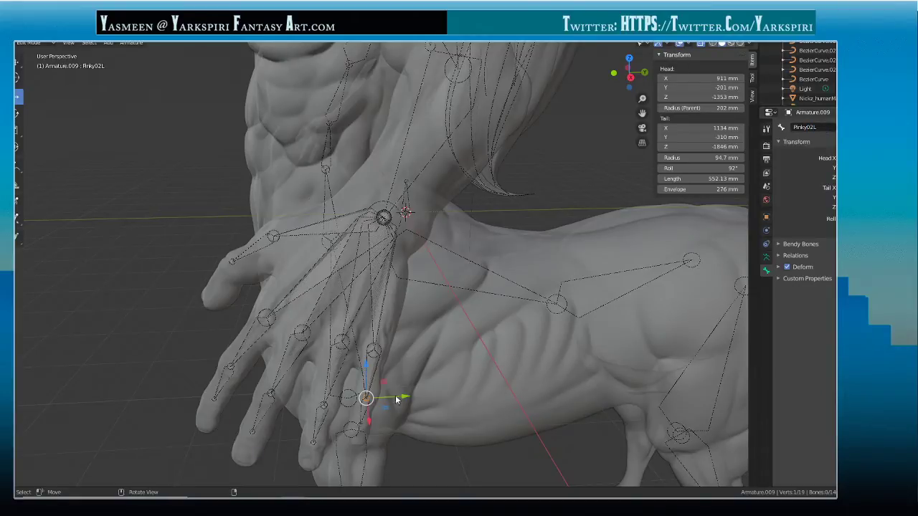
# - Select the tip joint of the little finger and rename its bone as Pinky03L
pyautogui.click(362, 424)
pyautogui.click(825, 126)
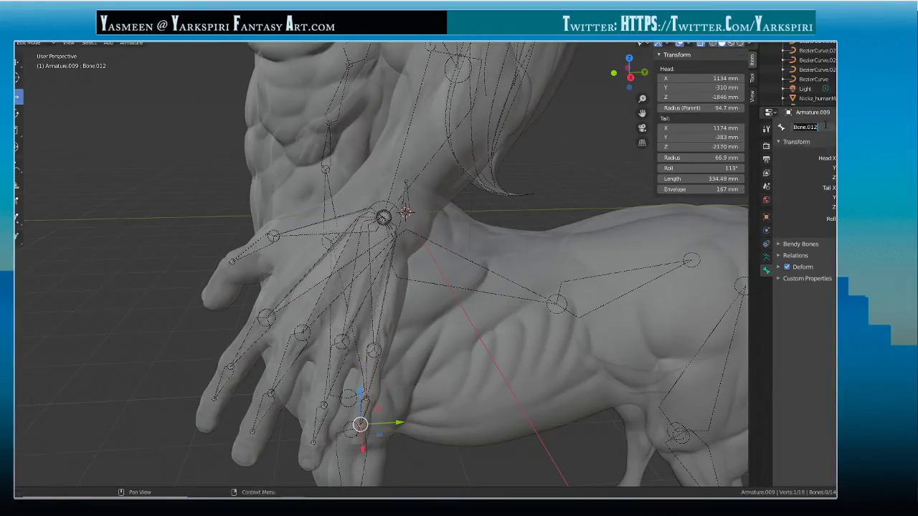
pyautogui.write('Pinky03L')
pyautogui.press('Return')
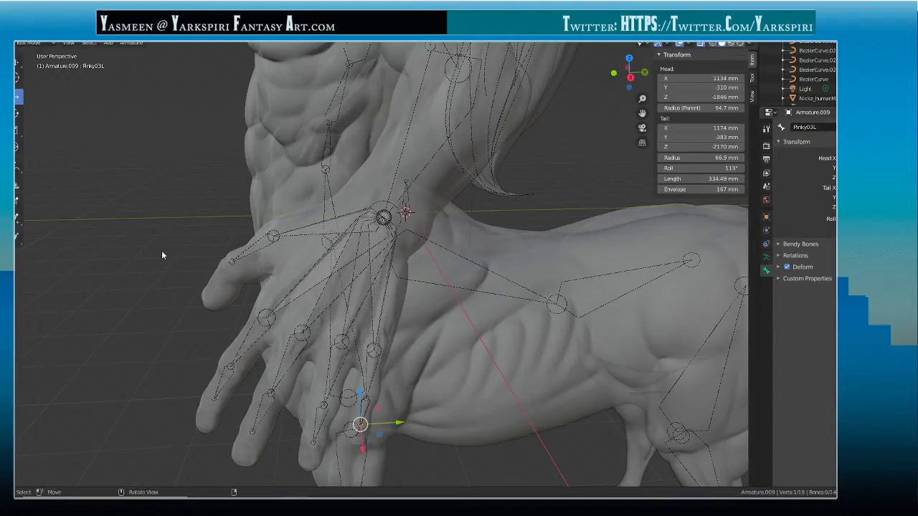
# - Save the file and return the hand armature from Edit Mode to Object Mode
pyautogui.moveTo(161, 250); pyautogui.dragTo(229, 215, button='middle')
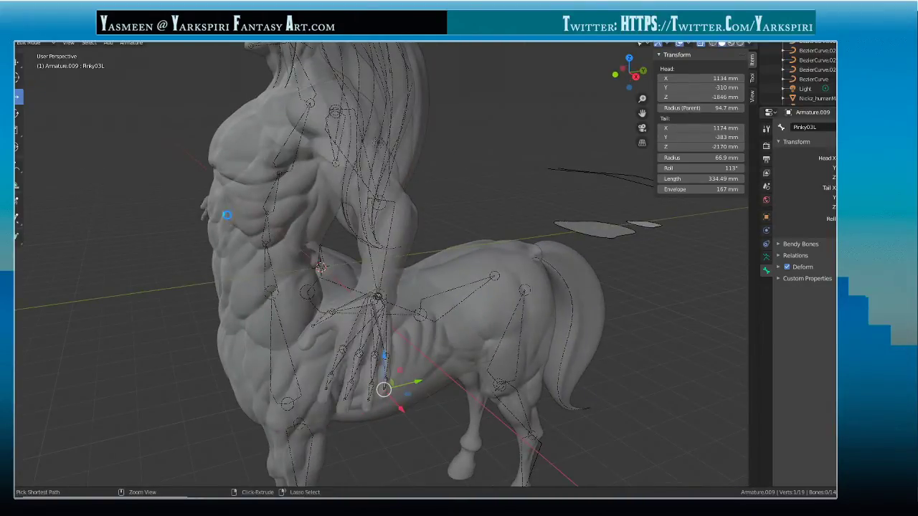
pyautogui.hotkey('ctrl', 's')
pyautogui.moveTo(245, 228); pyautogui.dragTo(439, 184, button='middle')
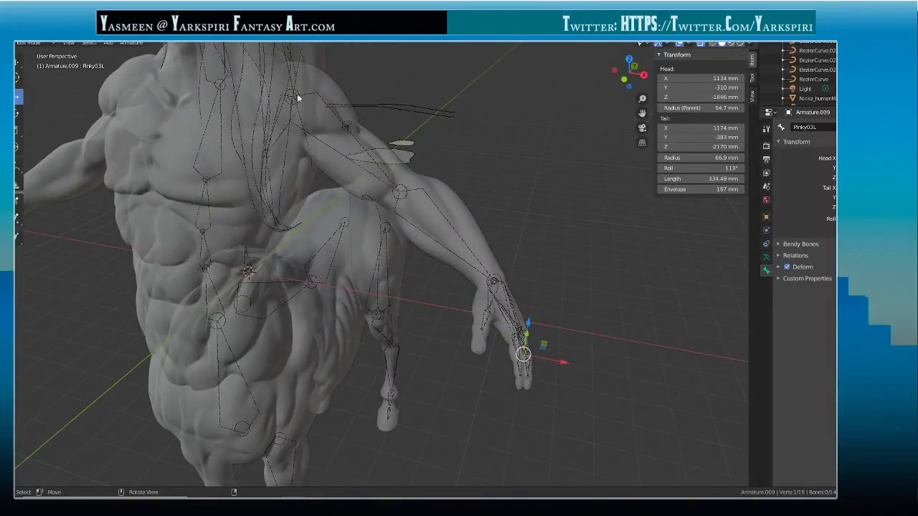
pyautogui.press('Tab')
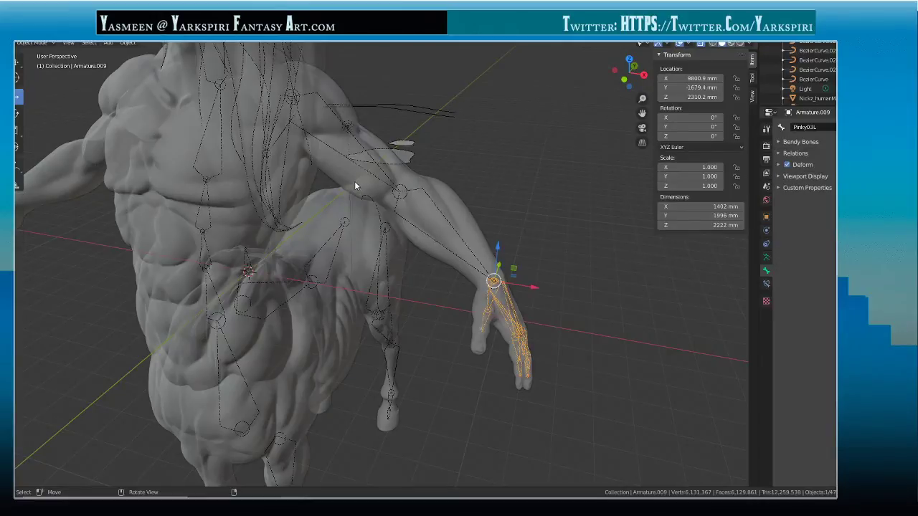
# - Select the left arm armature running from shoulder blade to wrist and paste a copy of it in place
pyautogui.click(322, 98)
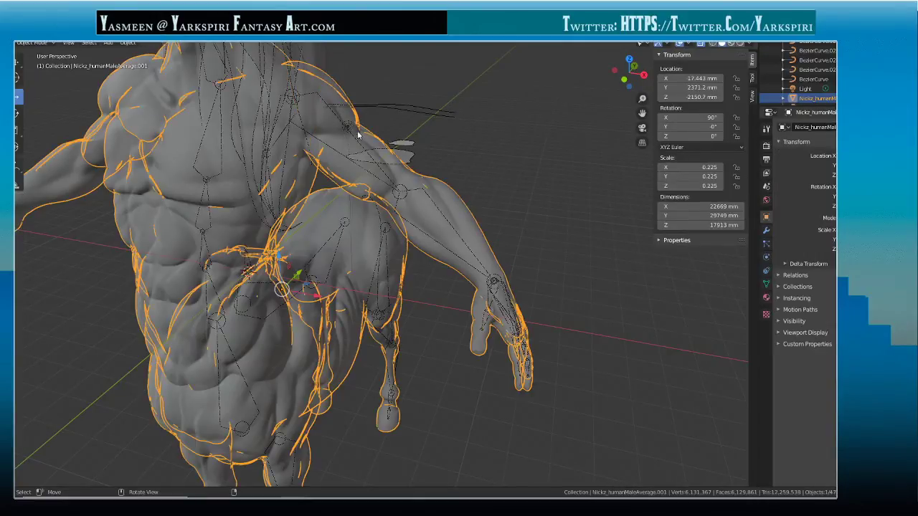
pyautogui.click(339, 120)
pyautogui.scroll(2, 402, 145)
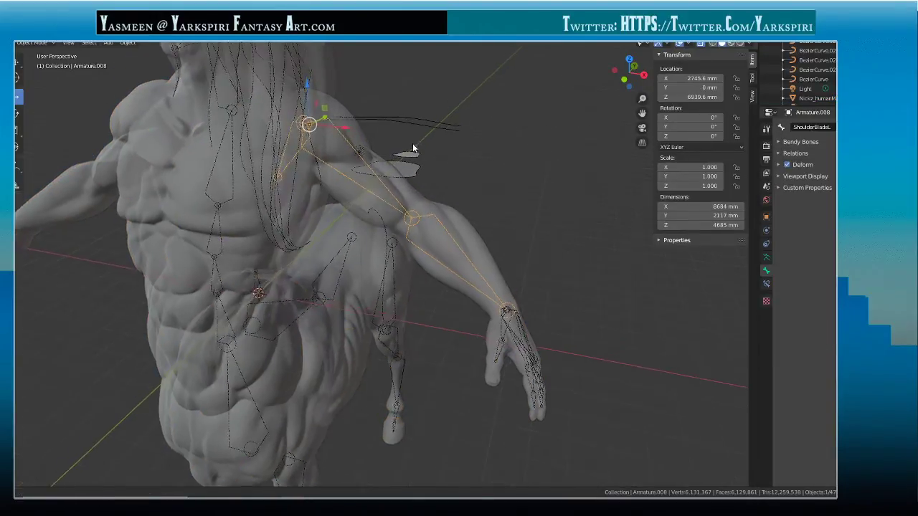
pyautogui.moveTo(413, 148); pyautogui.dragTo(468, 149, button='middle')
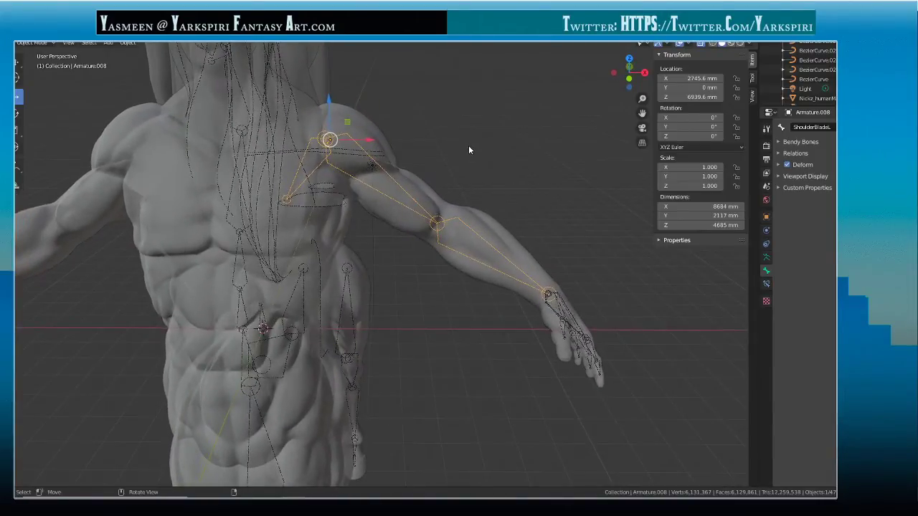
pyautogui.hotkey('ctrl', 'c')
pyautogui.hotkey('ctrl', 'v')
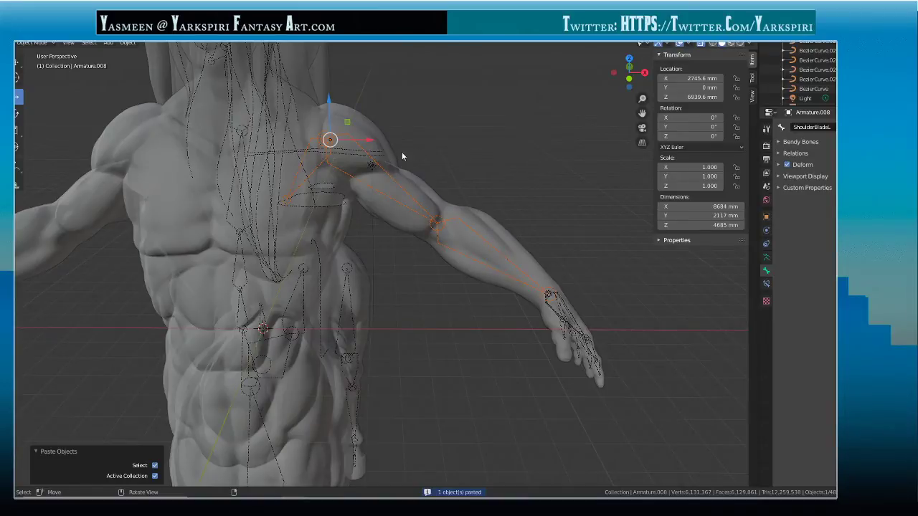
# - Select the pasted arm armature, try to mirror it along the global X axis, and undo the mirror
pyautogui.click(385, 173)
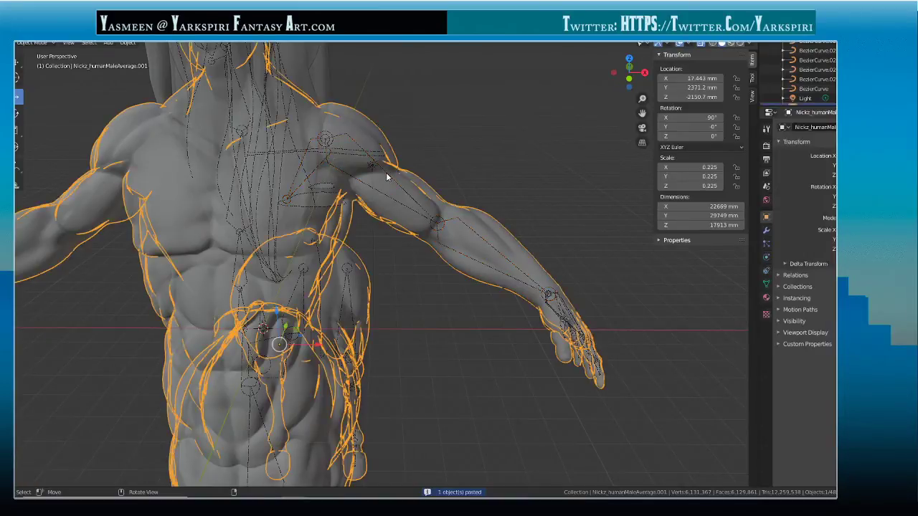
pyautogui.click(349, 140)
pyautogui.click(129, 43)
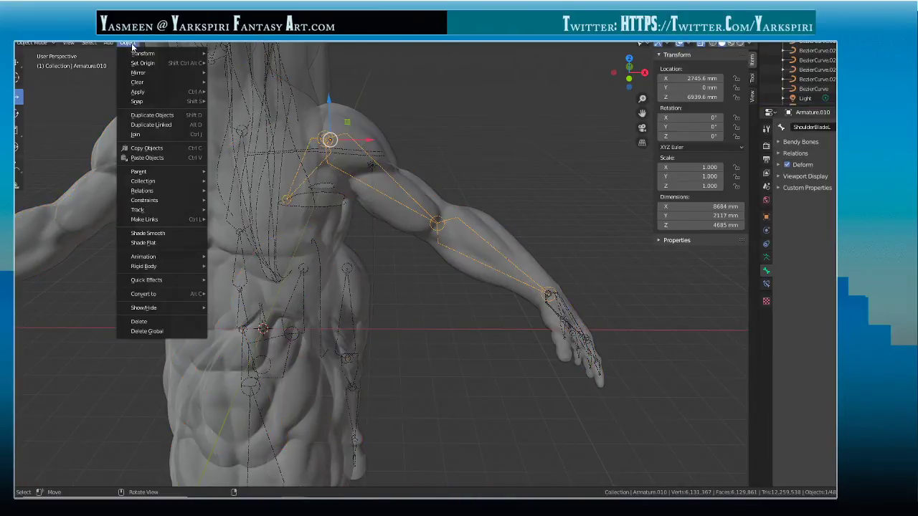
pyautogui.moveTo(148, 72)
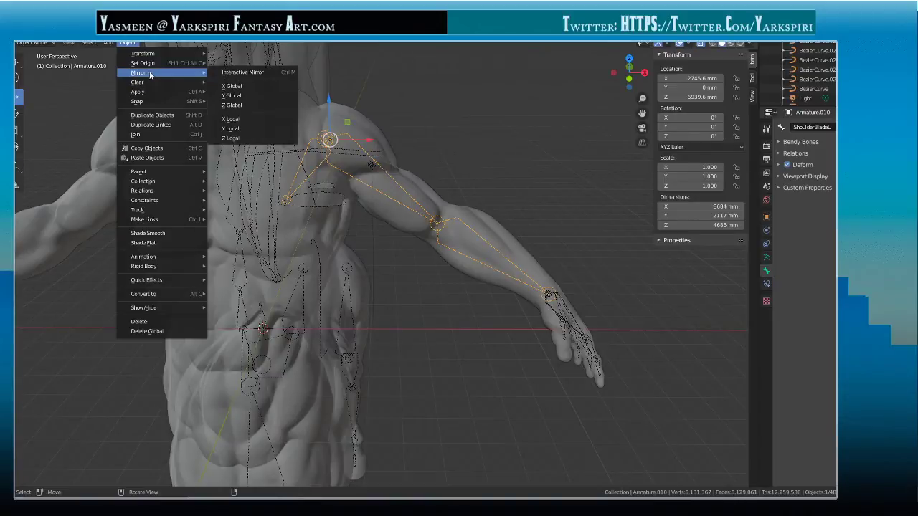
pyautogui.click(263, 85)
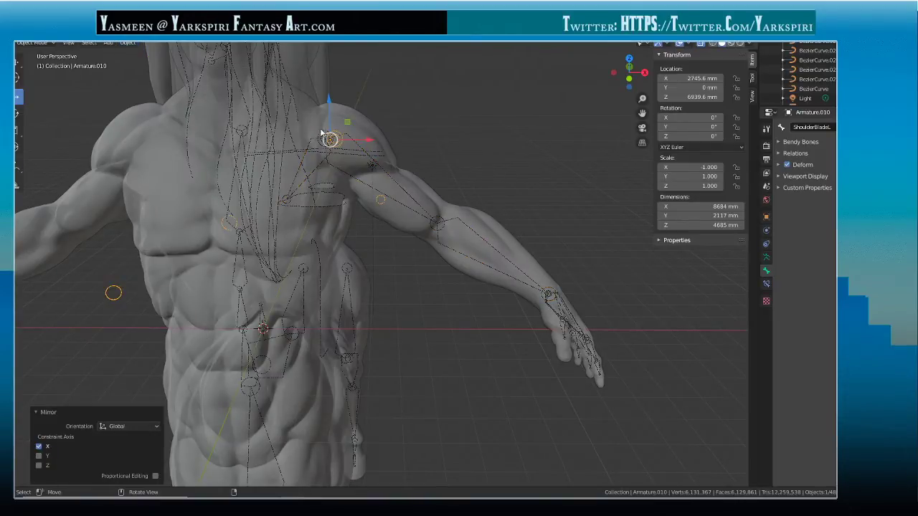
pyautogui.scroll(-4, 431, 210)
pyautogui.press('ctrl')
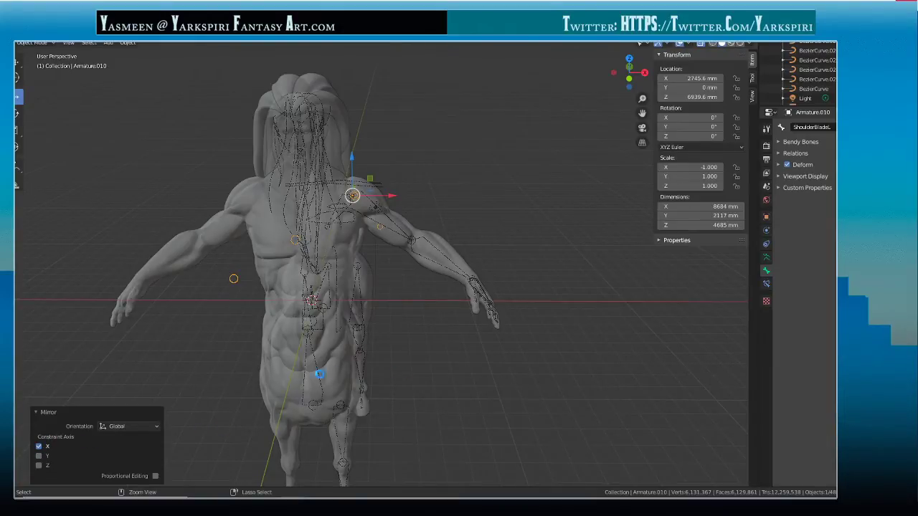
pyautogui.hotkey('ctrl', 'z')
pyautogui.scroll(2, 387, 358)
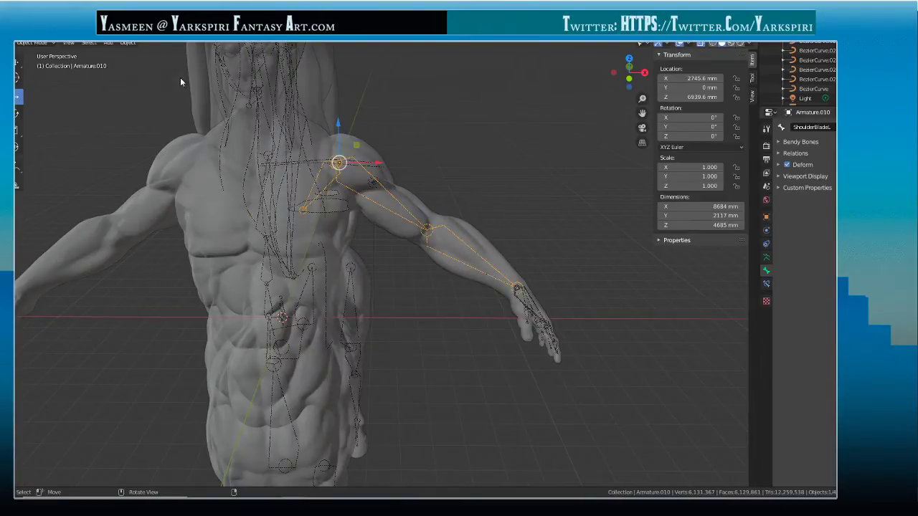
# - Try mirroring the pasted arm armature along the global Y axis, and clear the Y constraint
pyautogui.click(131, 42)
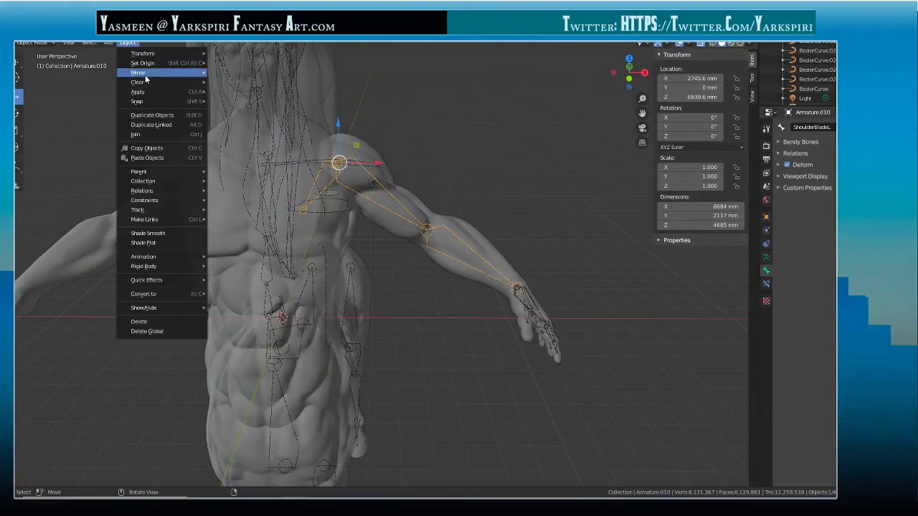
pyautogui.moveTo(177, 77)
pyautogui.click(231, 95)
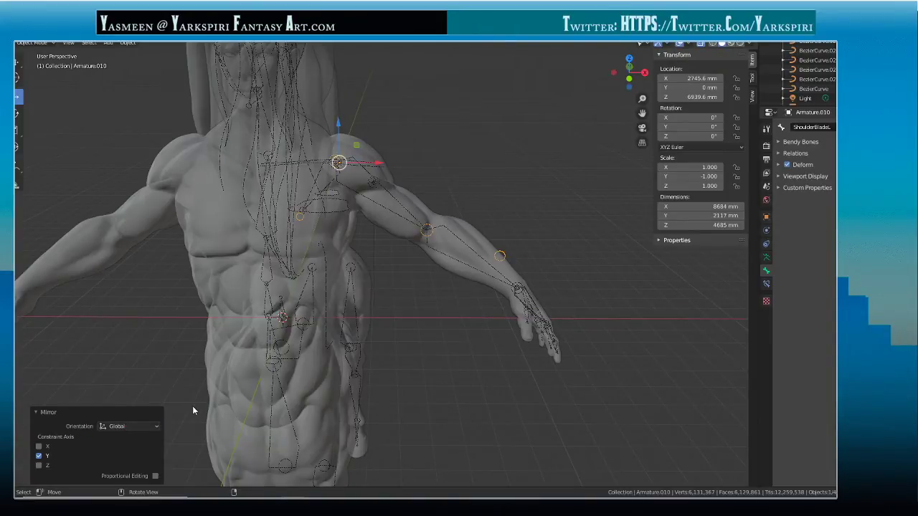
pyautogui.click(39, 456)
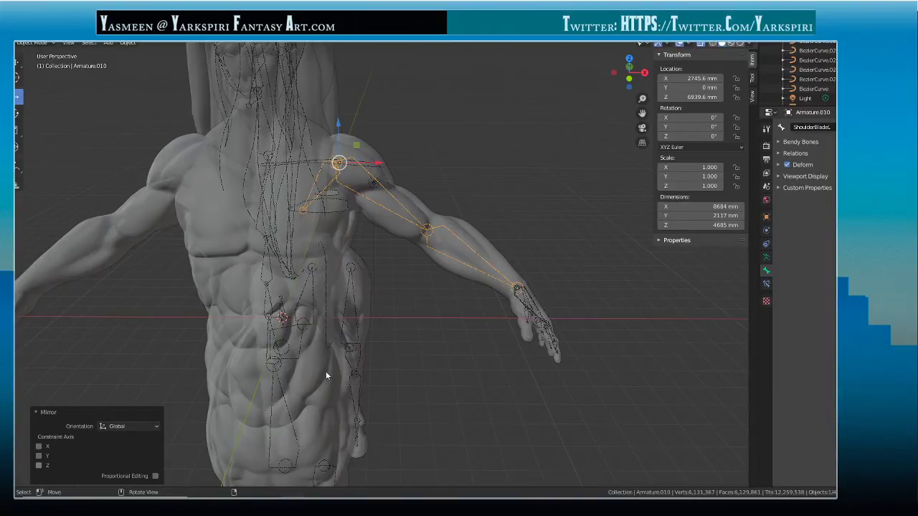
# - Try mirroring the pasted arm armature on the global Z axis and on X, and undo the mirror
pyautogui.hotkey('ctrl', 'm')
pyautogui.press('z')
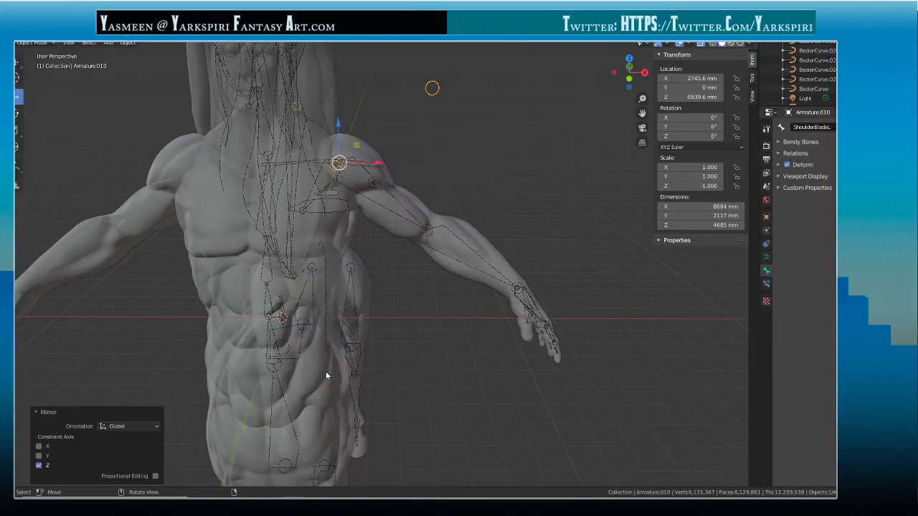
pyautogui.scroll(-4, 326, 371)
pyautogui.scroll(1, 321, 373)
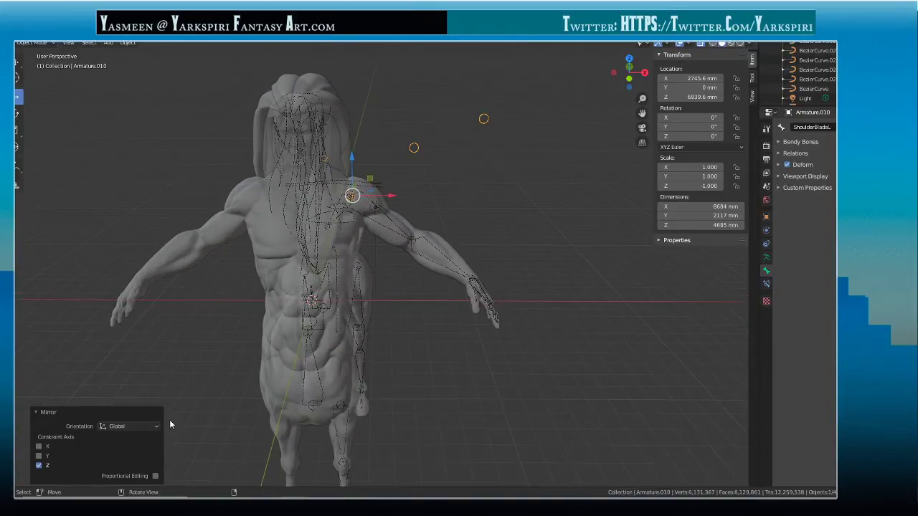
pyautogui.click(38, 446)
pyautogui.click(38, 446)
pyautogui.click(38, 447)
pyautogui.moveTo(395, 281); pyautogui.dragTo(452, 293, button='middle')
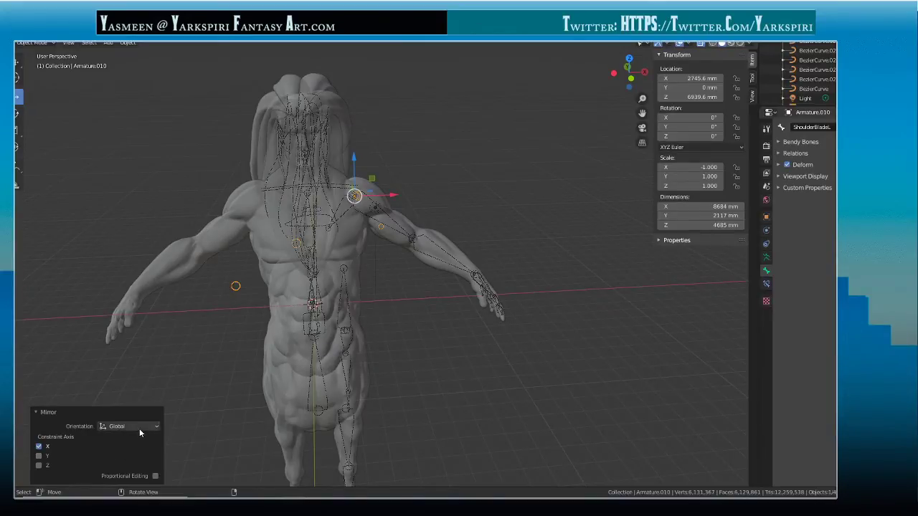
pyautogui.click(139, 428)
pyautogui.hotkey('ctrl', 'z')
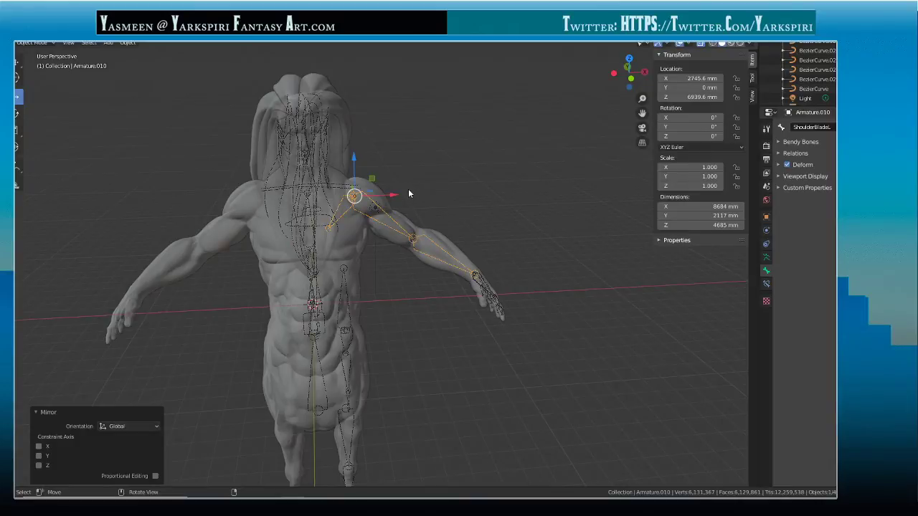
# - Move the pasted arm armature about -5483 mm along X to the opposite shoulder, and delete it
pyautogui.press('g')
pyautogui.press('x')
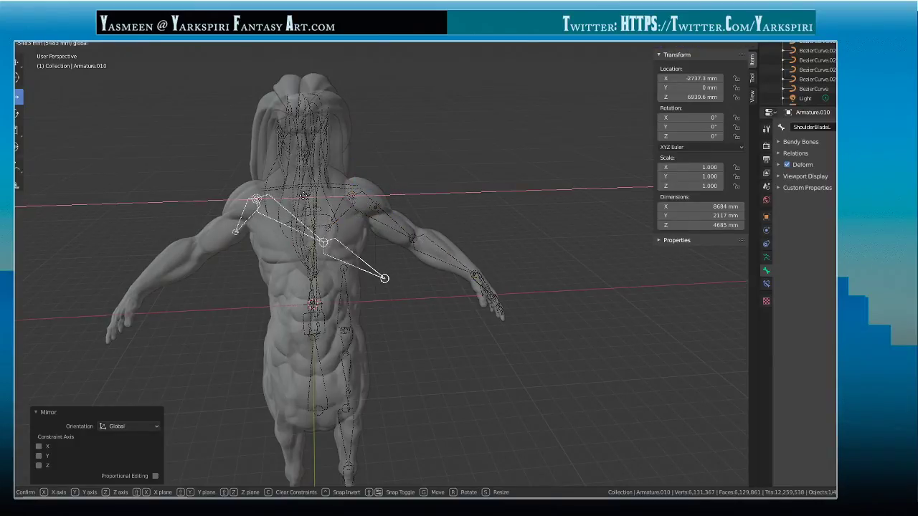
pyautogui.click(287, 203)
pyautogui.moveTo(286, 204); pyautogui.dragTo(344, 185, button='middle')
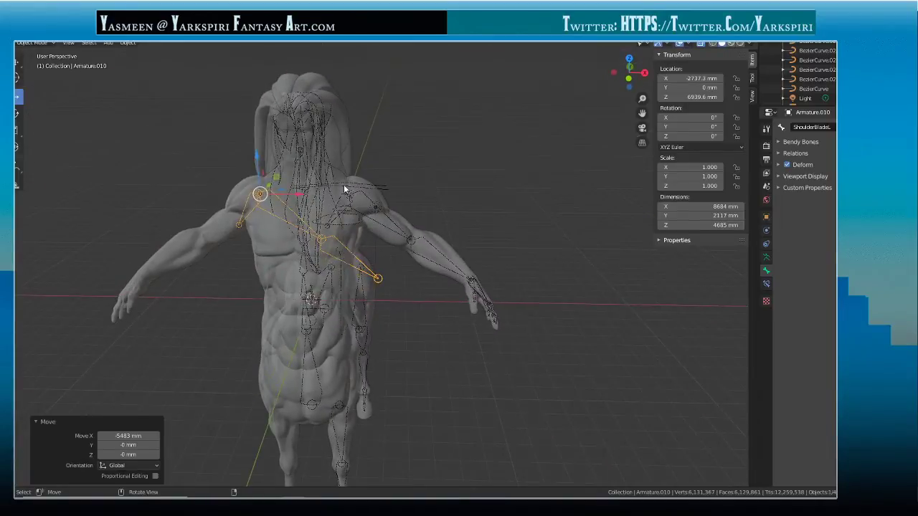
pyautogui.press('Delete')
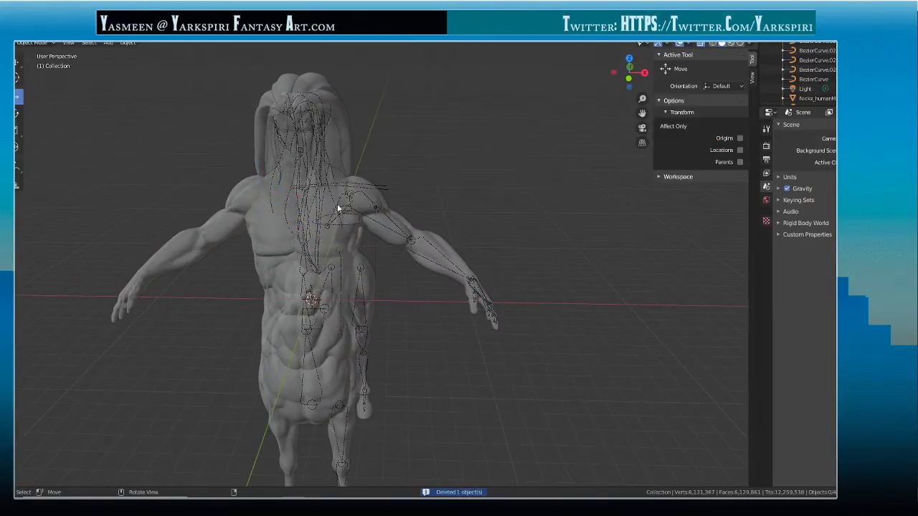
# - Select the left arm armature and try mirroring it along the global Y axis
pyautogui.click(378, 225)
pyautogui.click(379, 225)
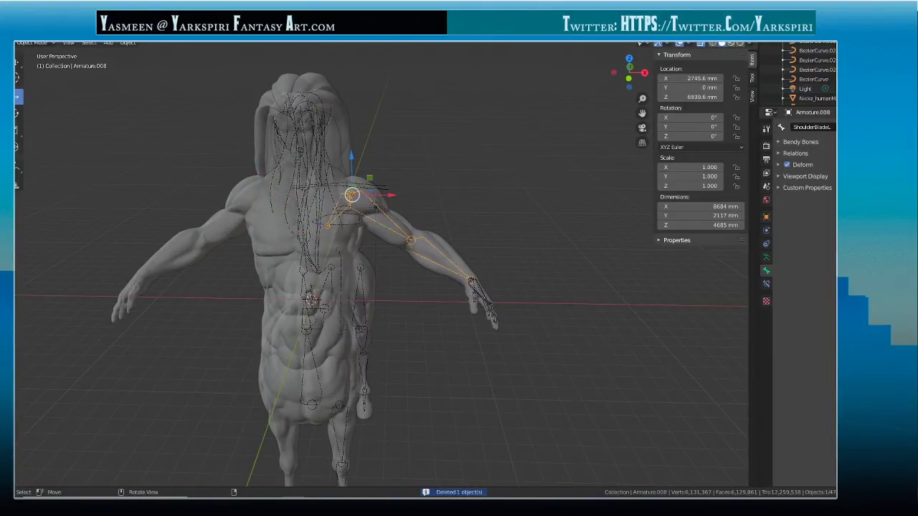
pyautogui.click(128, 43)
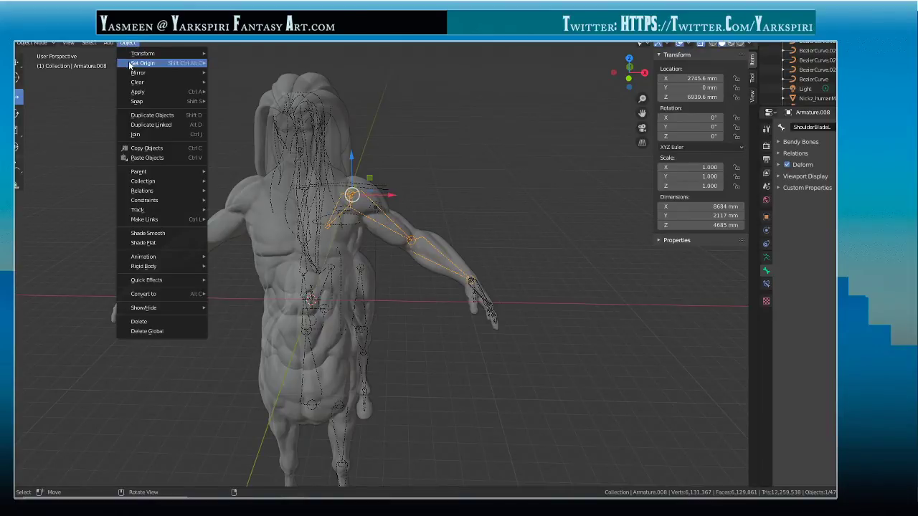
pyautogui.moveTo(129, 65)
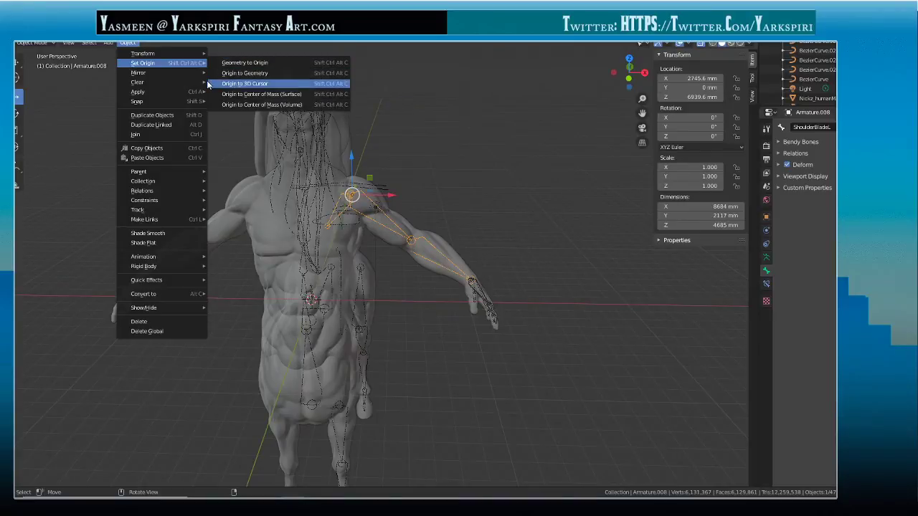
pyautogui.moveTo(190, 63)
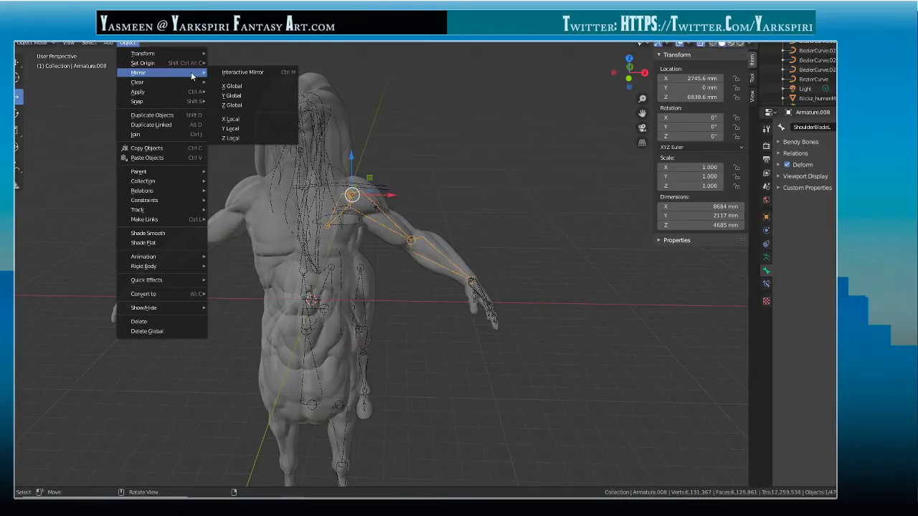
pyautogui.click(233, 98)
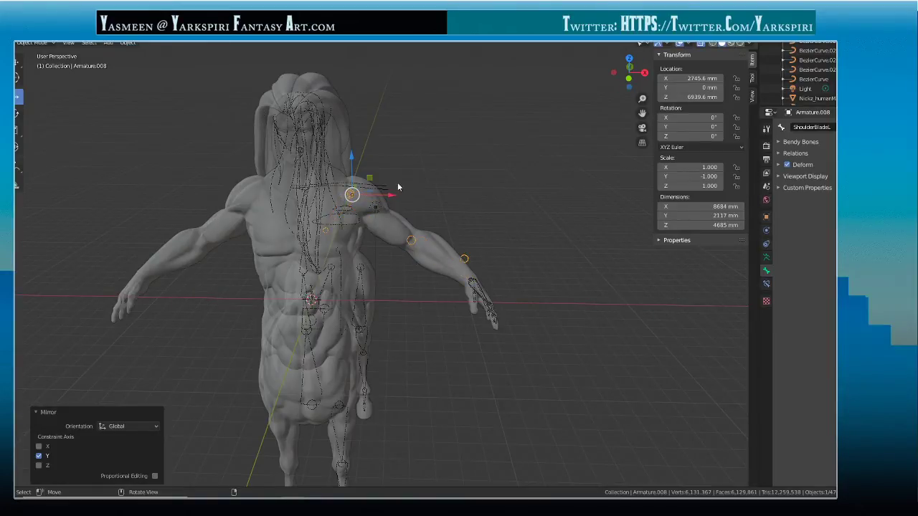
# - Try moving the mirrored arm armature about -12216 mm along X, and undo the move
pyautogui.press('g')
pyautogui.press('x')
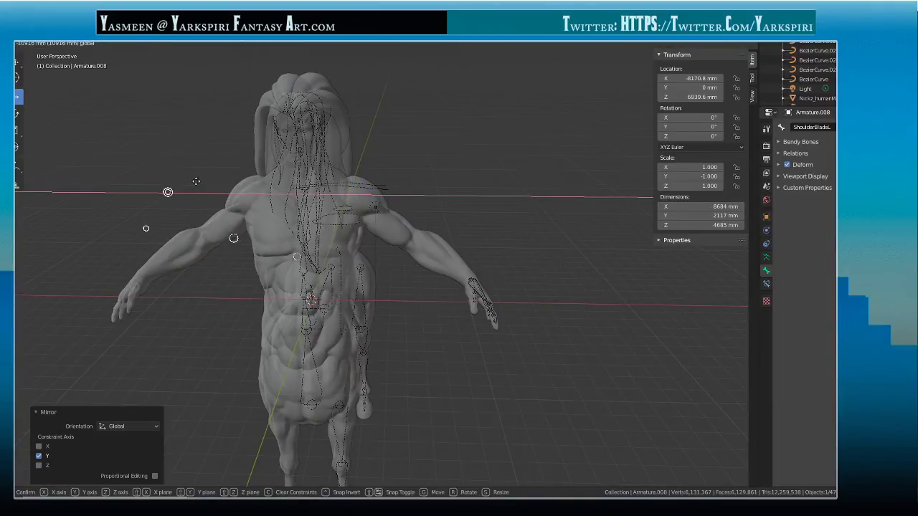
pyautogui.click(246, 199)
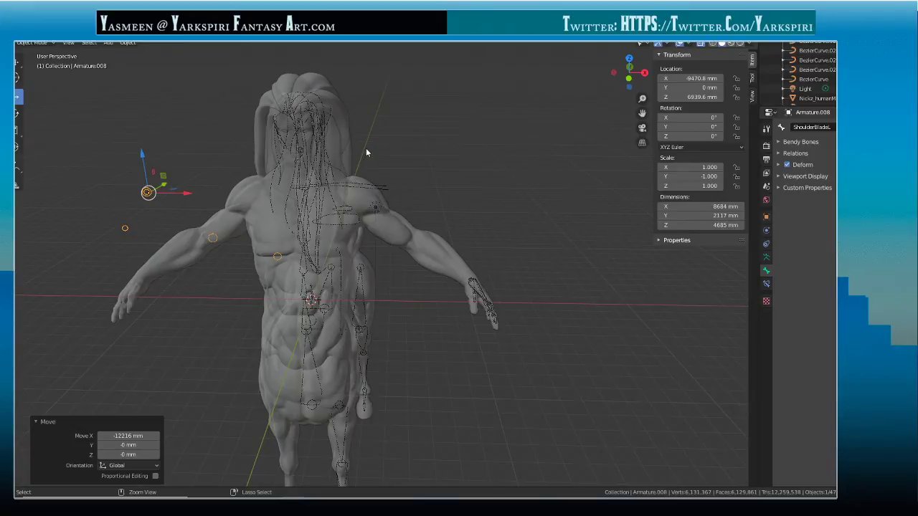
pyautogui.hotkey('ctrl', 'z')
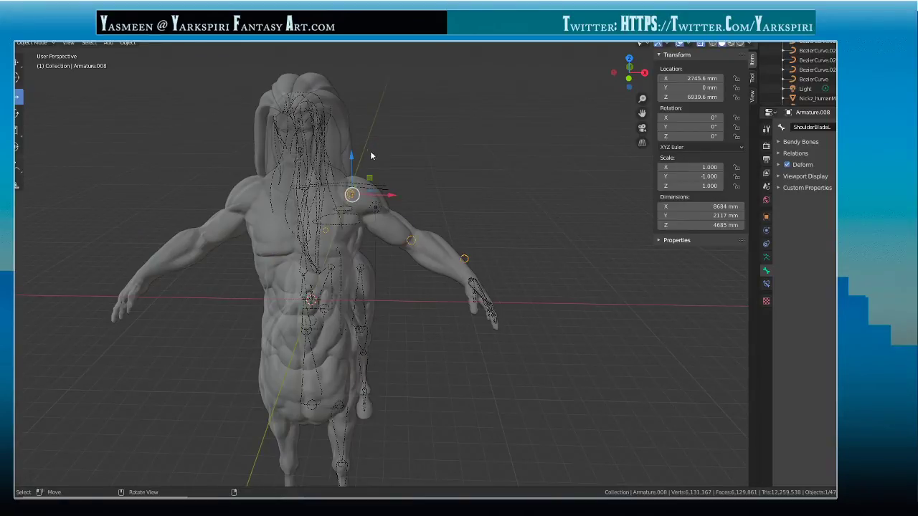
# - Undo the Y mirror of the arm armature and paste a copy of it in place
pyautogui.click(531, 250)
pyautogui.hotkey('ctrl', 'z')
pyautogui.hotkey('ctrl', 'c')
pyautogui.hotkey('ctrl', 'v')
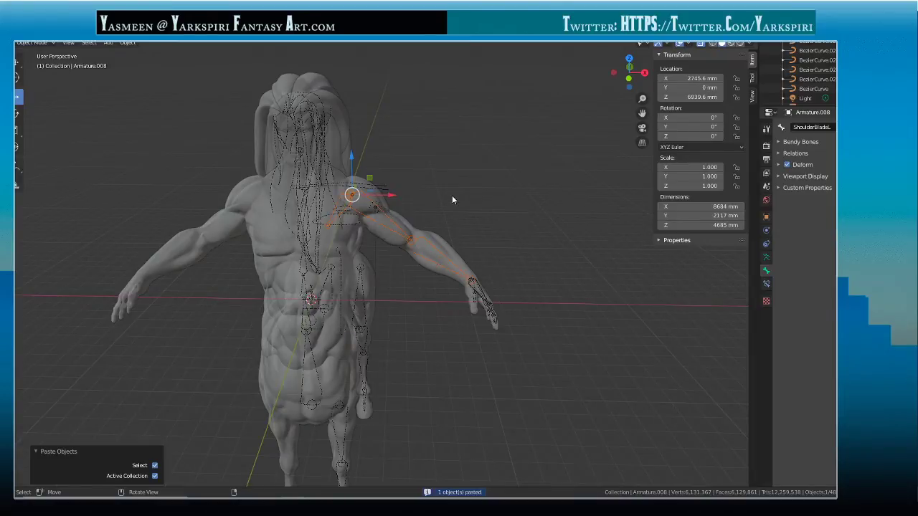
# - Find the human body mesh in the object list and hide it so only hair and bones remain
pyautogui.scroll(5, 808, 72)
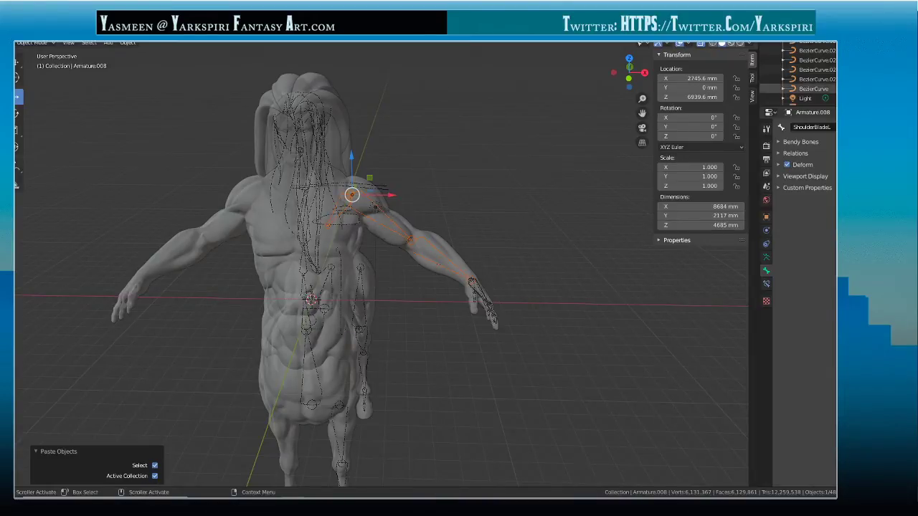
pyautogui.scroll(5, 808, 71)
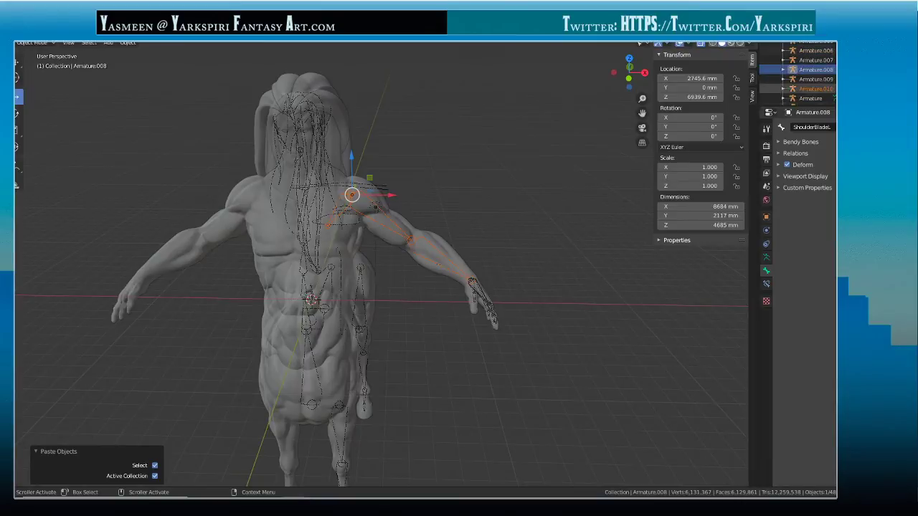
pyautogui.scroll(3, 808, 72)
pyautogui.scroll(-10, 807, 71)
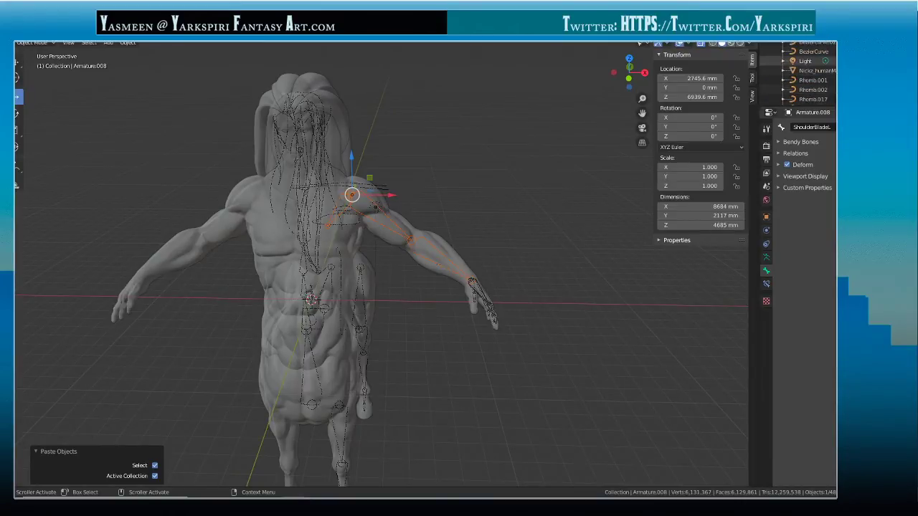
pyautogui.press('h')
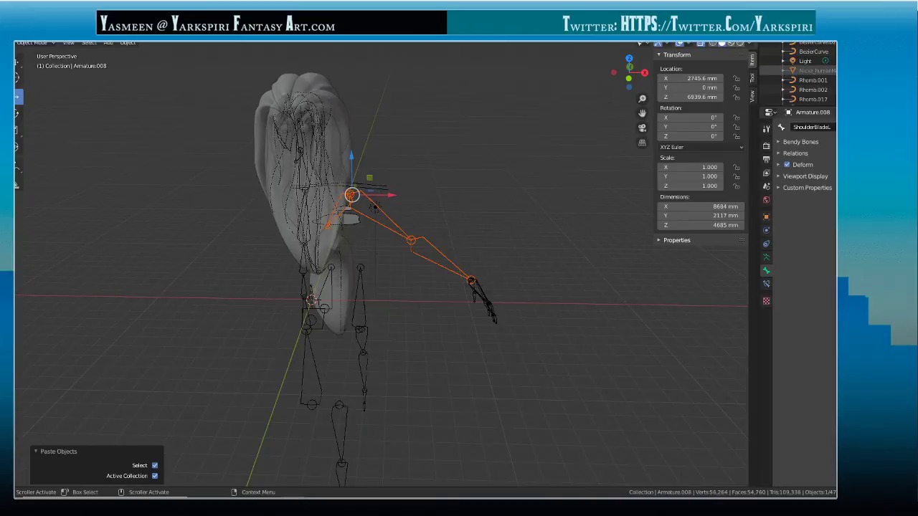
# - In front view, select one of the overlapping arm armatures and mirror it along the global X axis
pyautogui.moveTo(464, 219); pyautogui.dragTo(484, 194, button='middle')
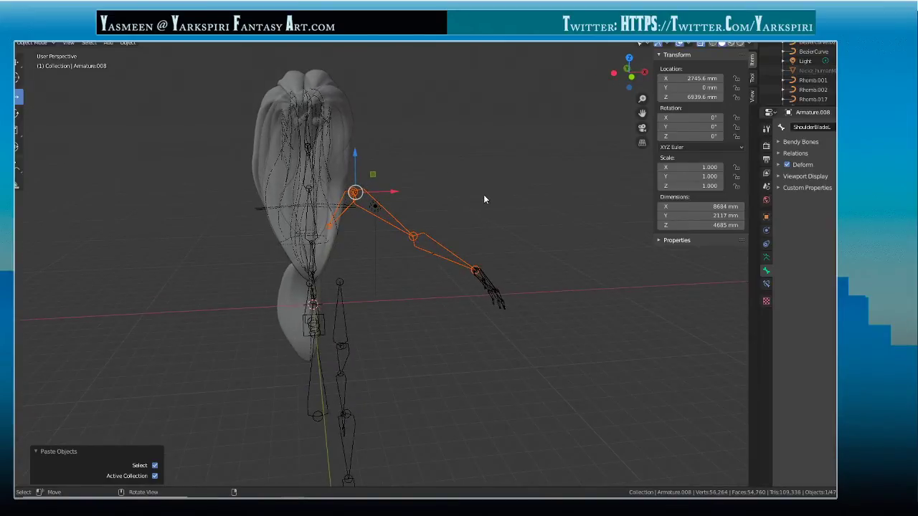
pyautogui.press('KP_1')
pyautogui.click(377, 284)
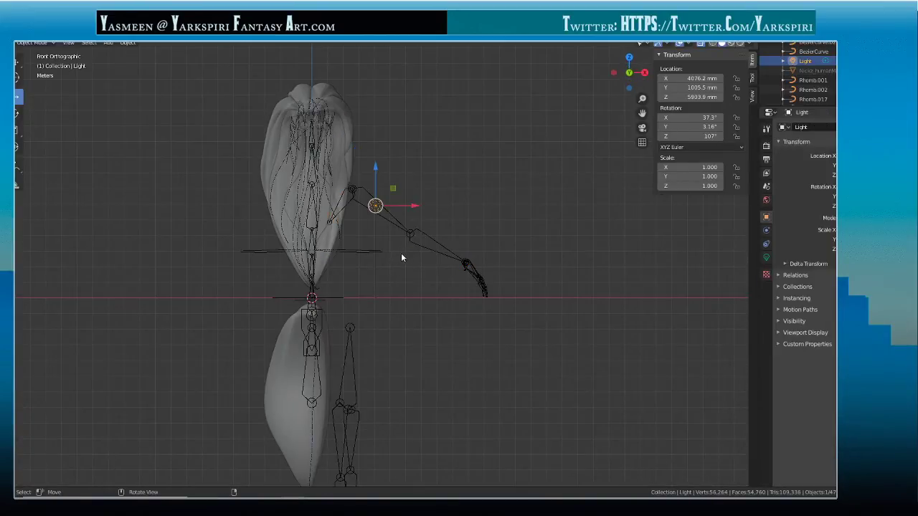
pyautogui.click(408, 244)
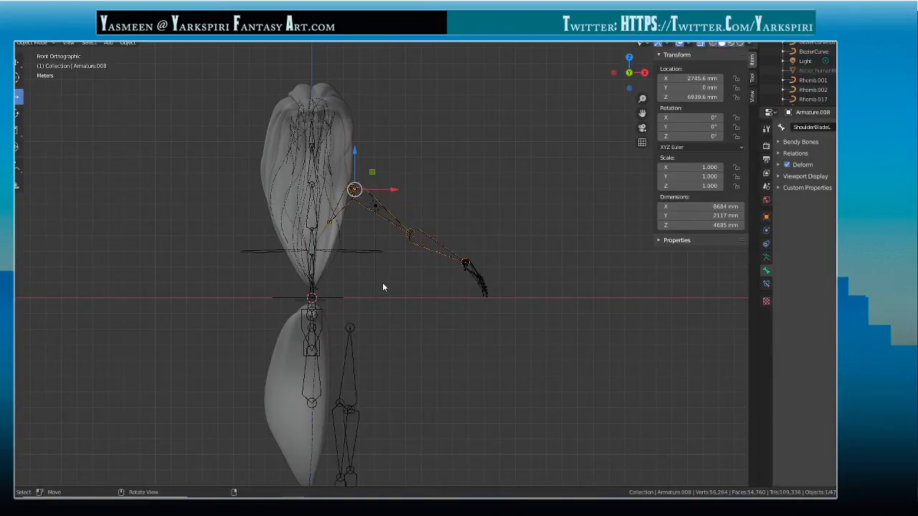
pyautogui.click(127, 42)
pyautogui.moveTo(139, 57)
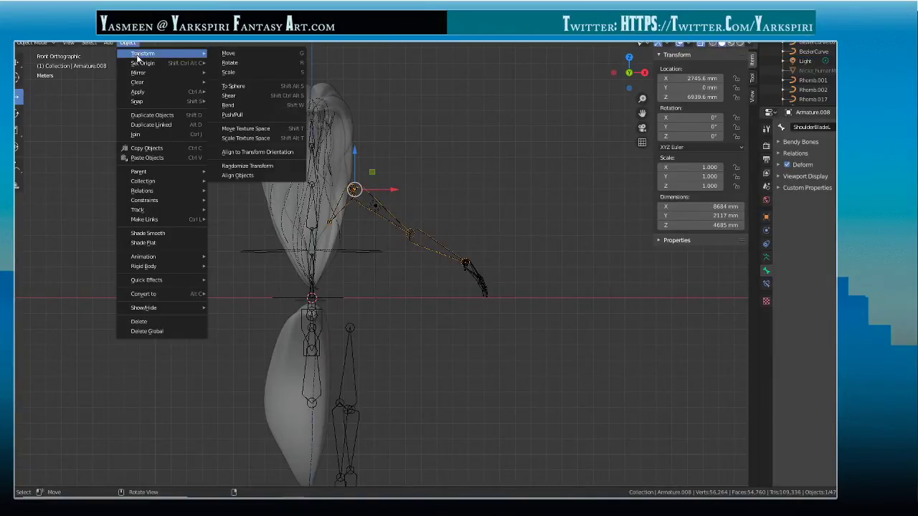
pyautogui.moveTo(169, 74)
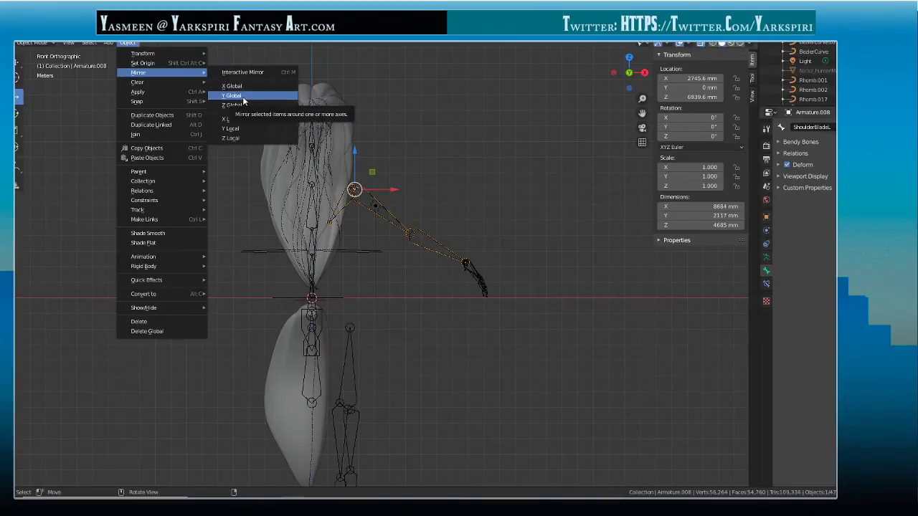
pyautogui.click(243, 87)
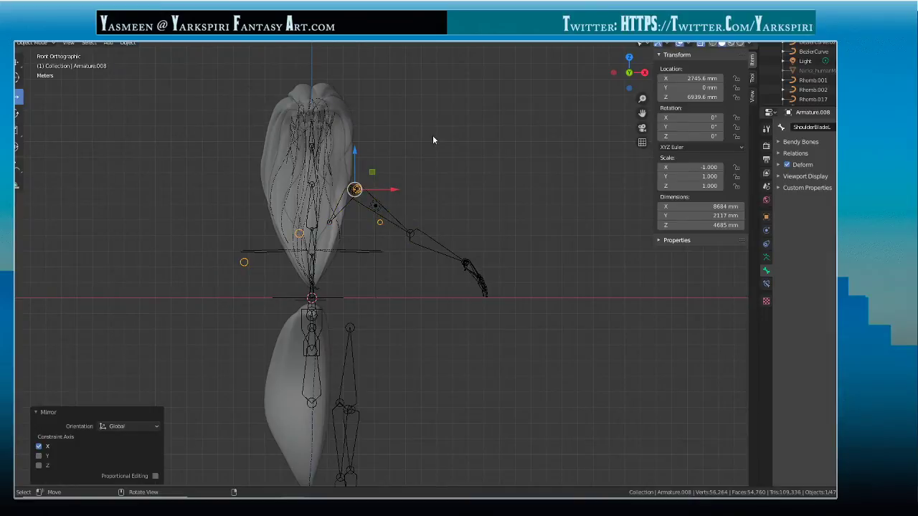
# - Move the mirrored arm armature about -5500 mm along X to the opposite shoulder, and delete it
pyautogui.press('g')
pyautogui.press('x')
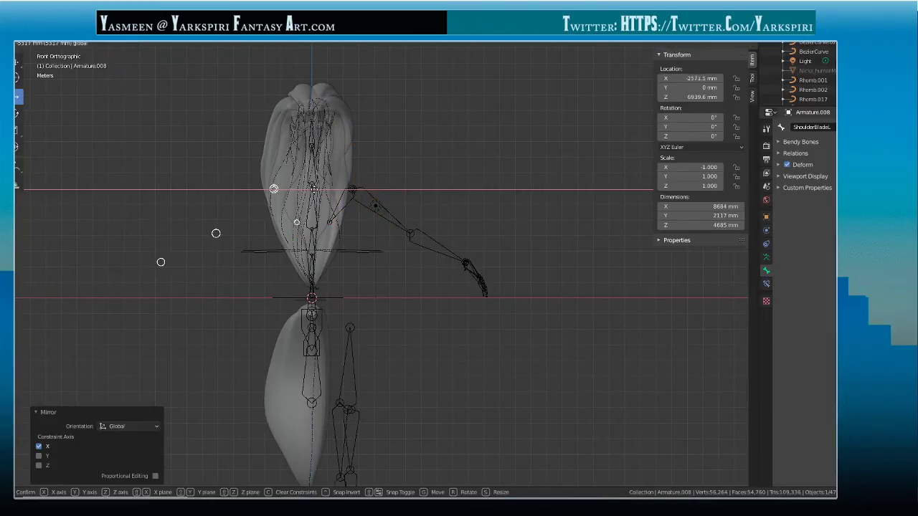
pyautogui.moveTo(314, 189); pyautogui.dragTo(312, 191)
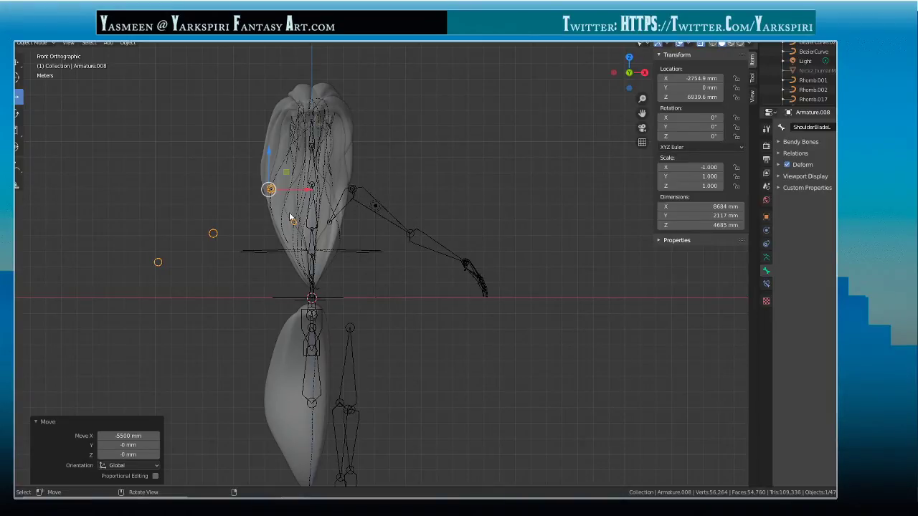
pyautogui.press('Delete')
# - Select the remaining arm armature and place the 3D cursor on the upper spine along the body's centre line
pyautogui.click(342, 211)
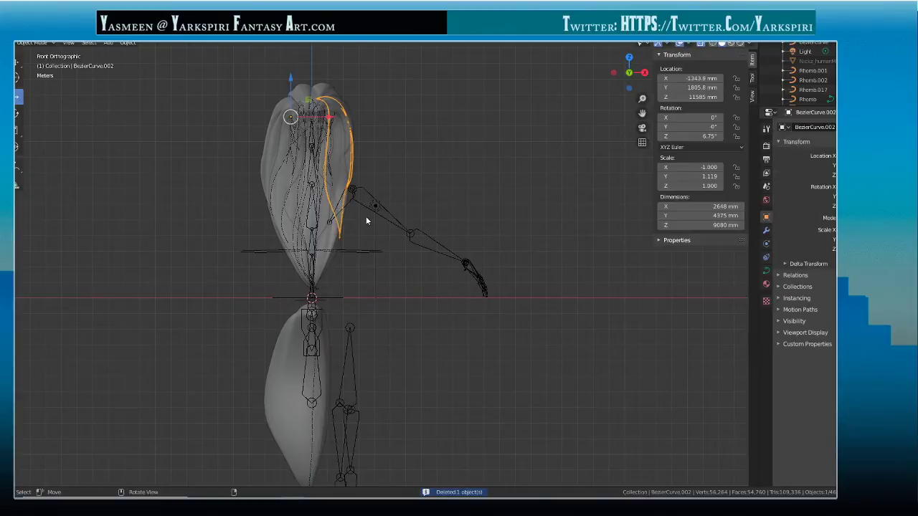
pyautogui.click(366, 206)
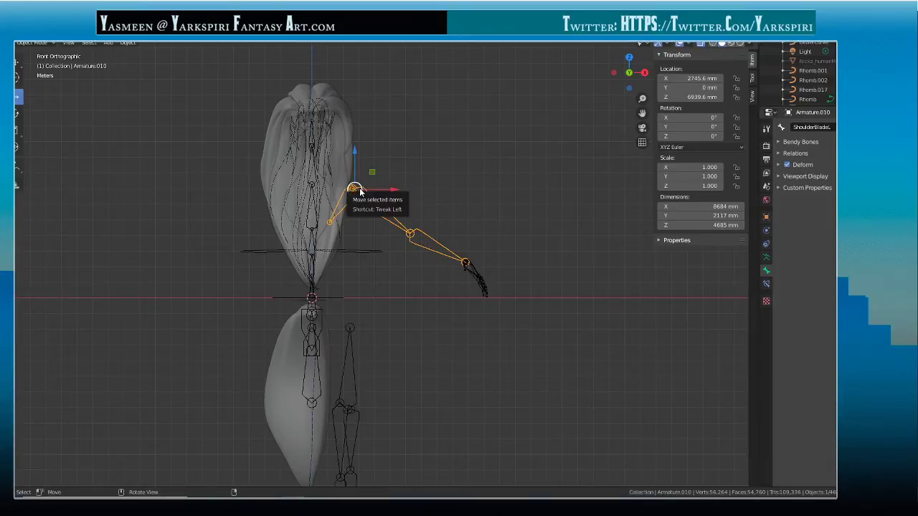
pyautogui.scroll(2, 396, 206)
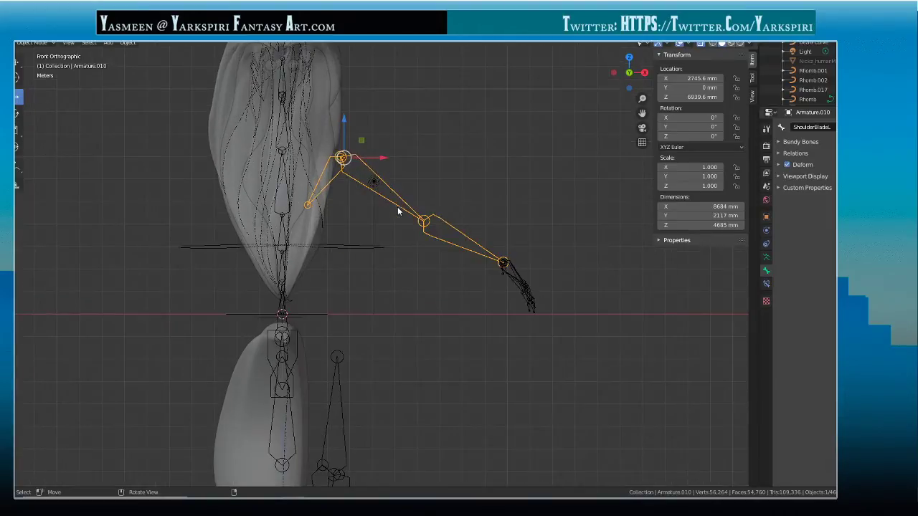
pyautogui.click(18, 78)
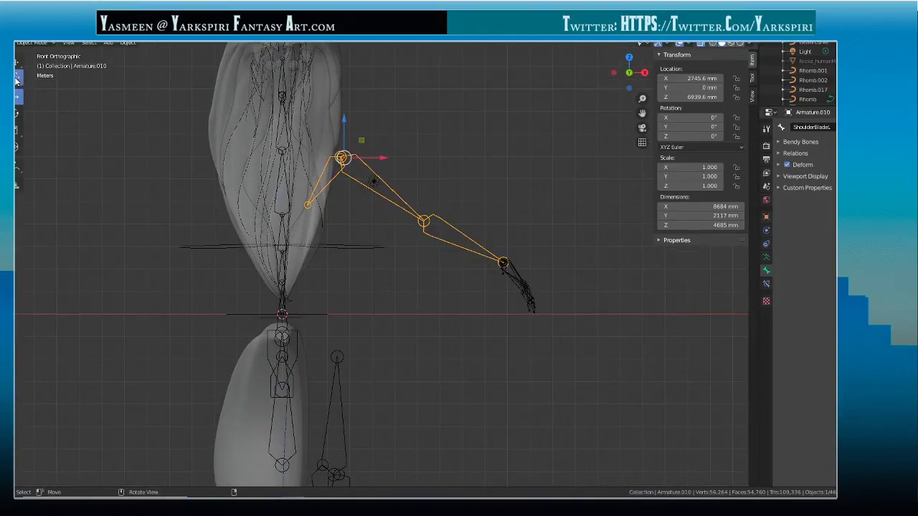
pyautogui.click(281, 178)
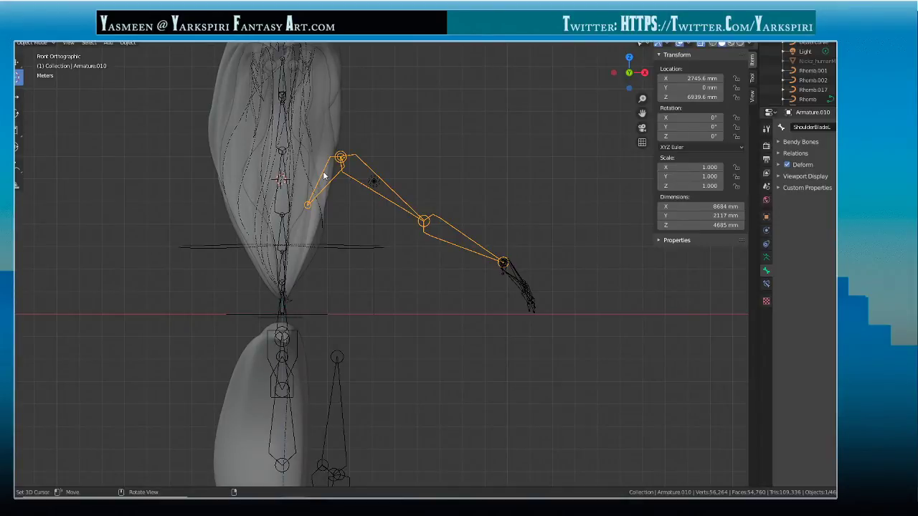
pyautogui.click(285, 174)
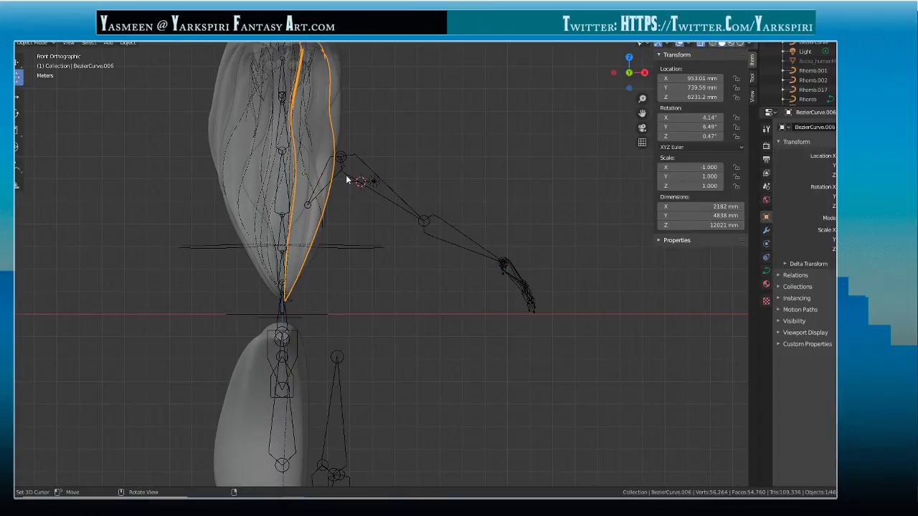
pyautogui.click(285, 167)
# - Reselect the arm armature, try mirroring it along the global X axis, and undo the mirror
pyautogui.click(18, 62)
pyautogui.click(365, 169)
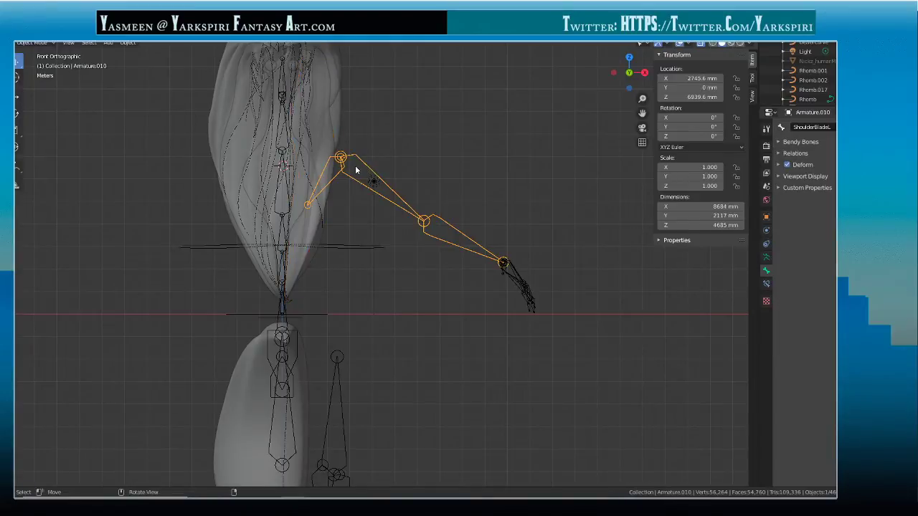
pyautogui.click(129, 43)
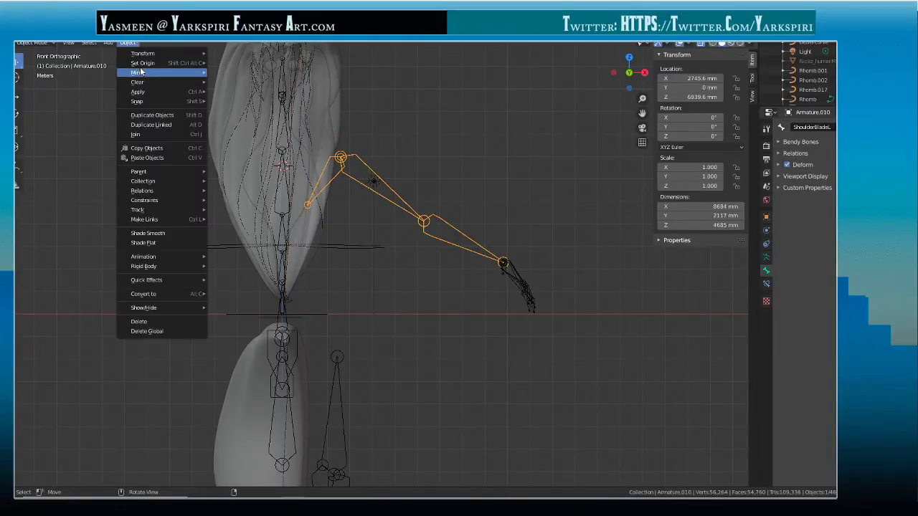
pyautogui.moveTo(173, 73)
pyautogui.click(253, 87)
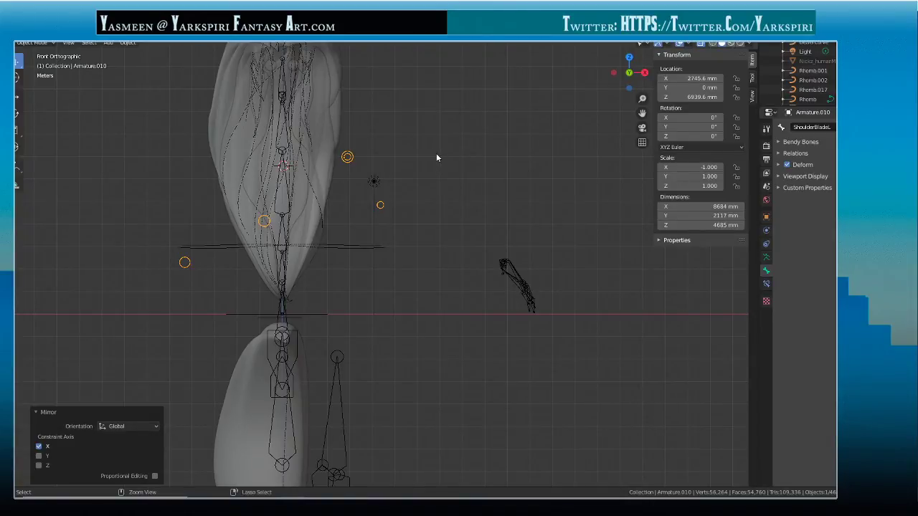
pyautogui.hotkey('ctrl', 'z')
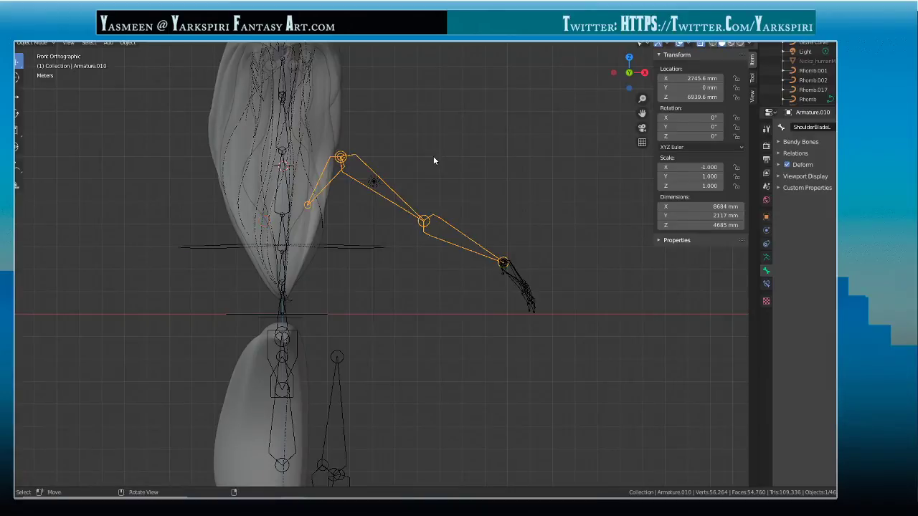
# - Paste a copy of the arm armature in place and select one of the two overlapping armatures
pyautogui.click(432, 163)
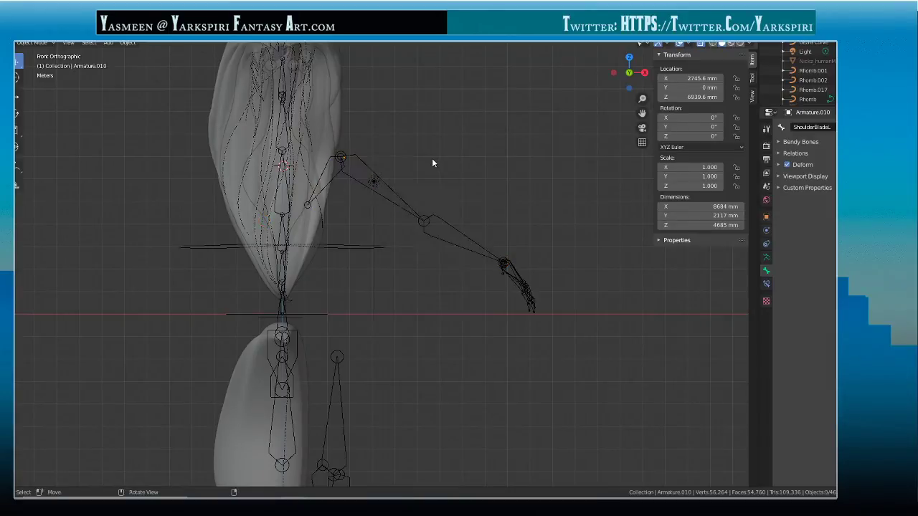
pyautogui.click(354, 180)
pyautogui.hotkey('ctrl', 'c')
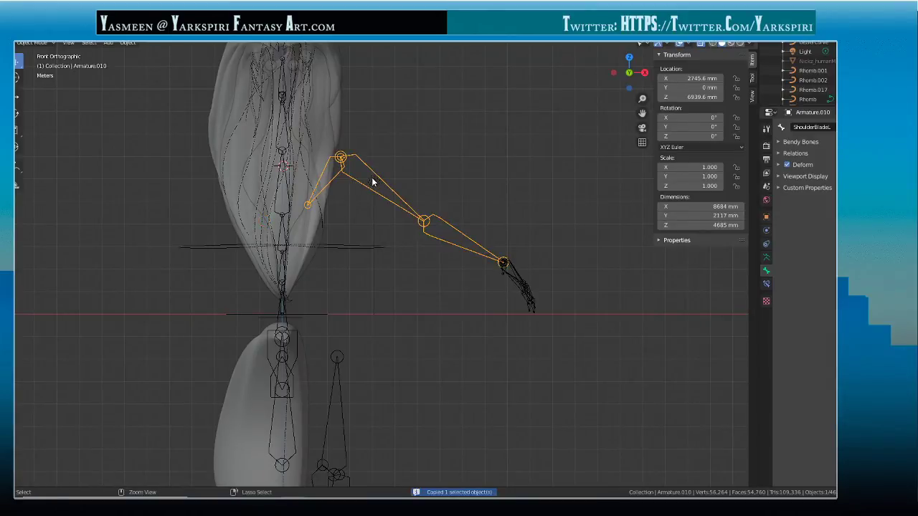
pyautogui.hotkey('ctrl', 'v')
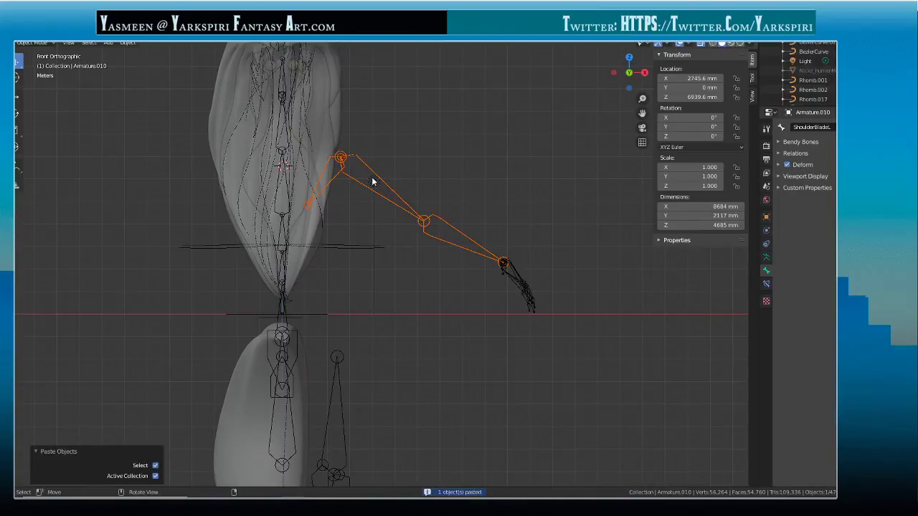
pyautogui.click(356, 189)
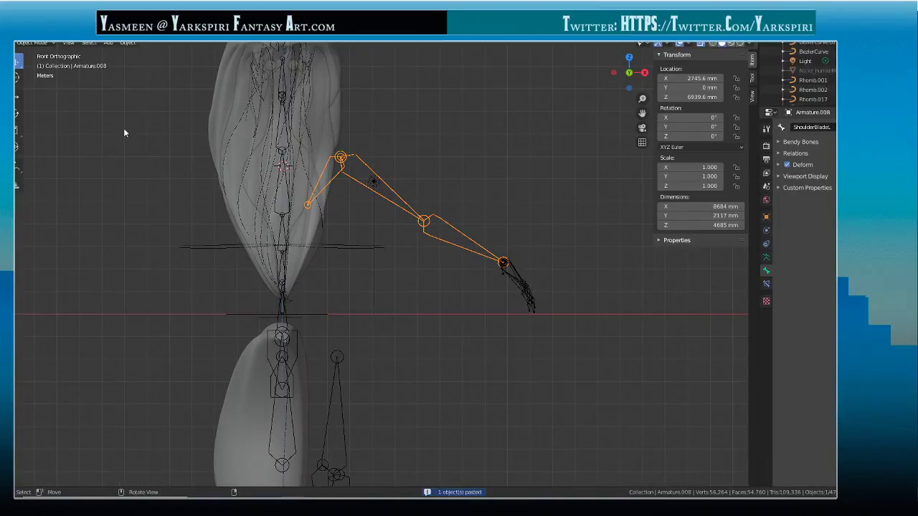
# - Mirror the pasted arm armature along its local X axis and move it along X to about -4554 mm, beyond the opposite shoulder
pyautogui.click(128, 42)
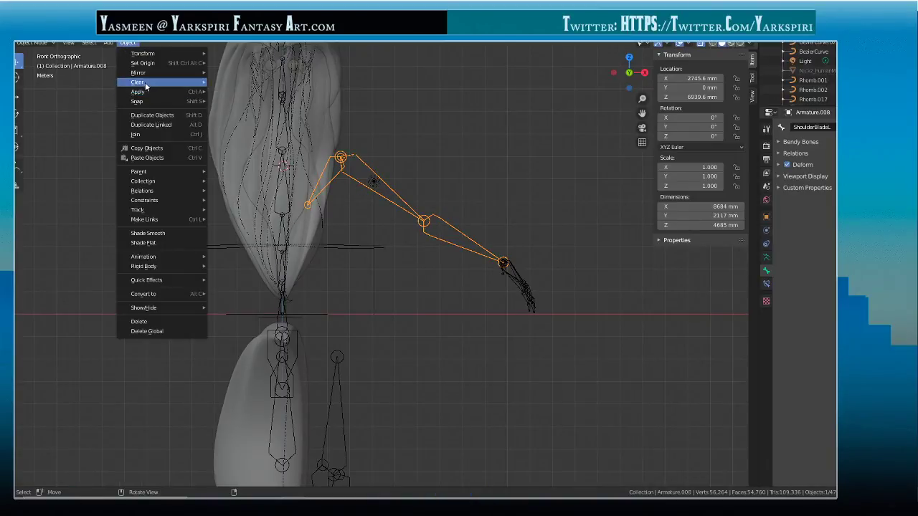
pyautogui.moveTo(146, 77)
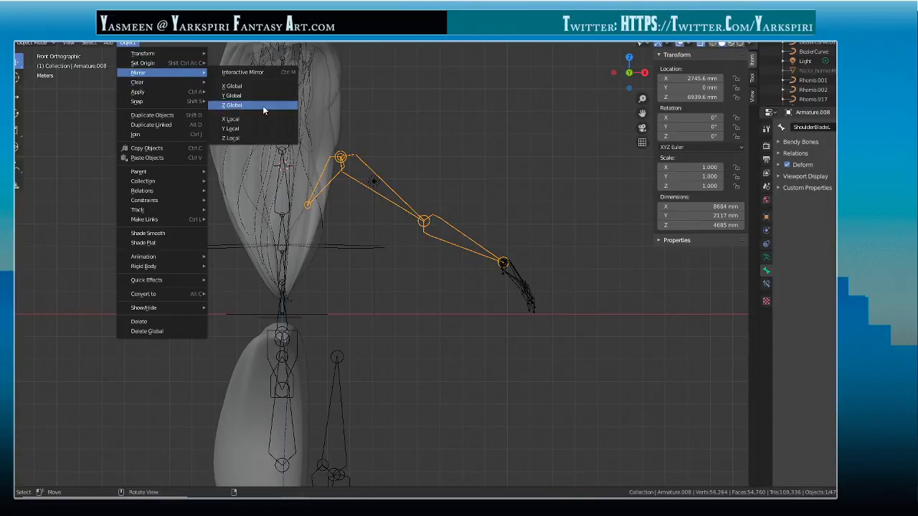
pyautogui.click(247, 119)
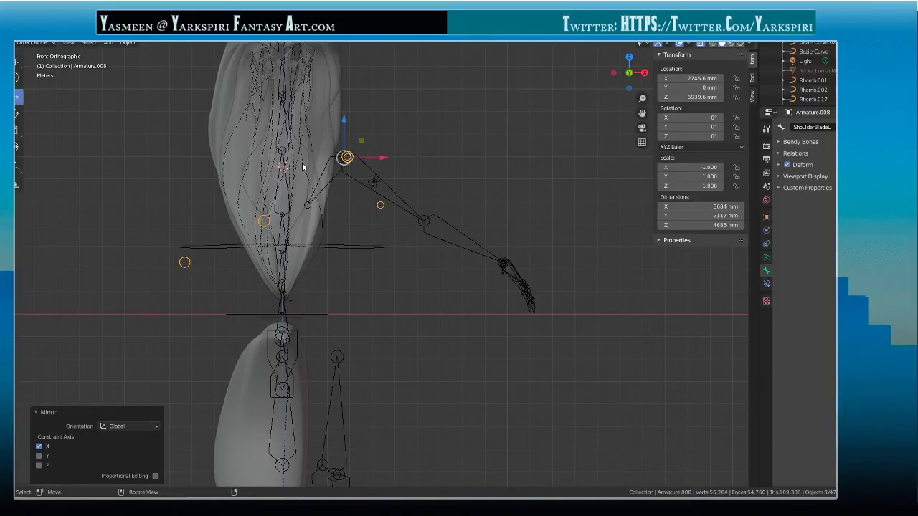
pyautogui.press('g')
pyautogui.press('x')
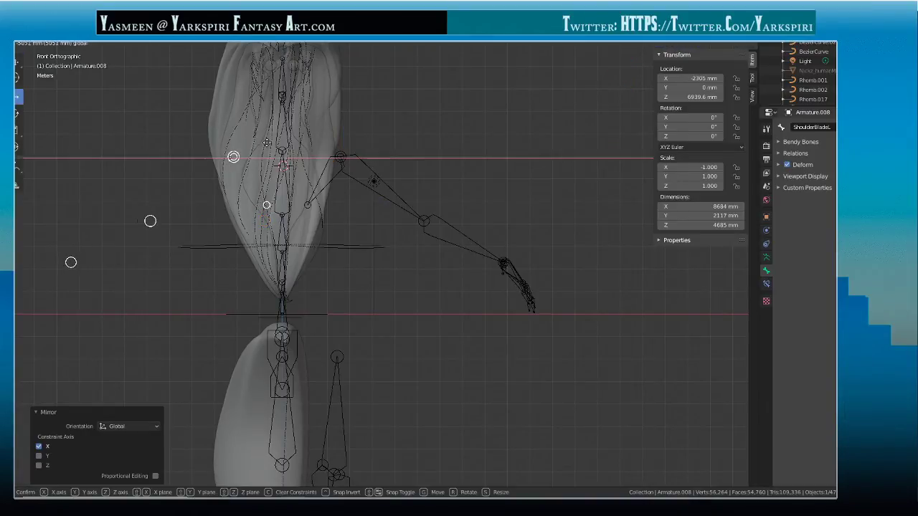
pyautogui.click(268, 144)
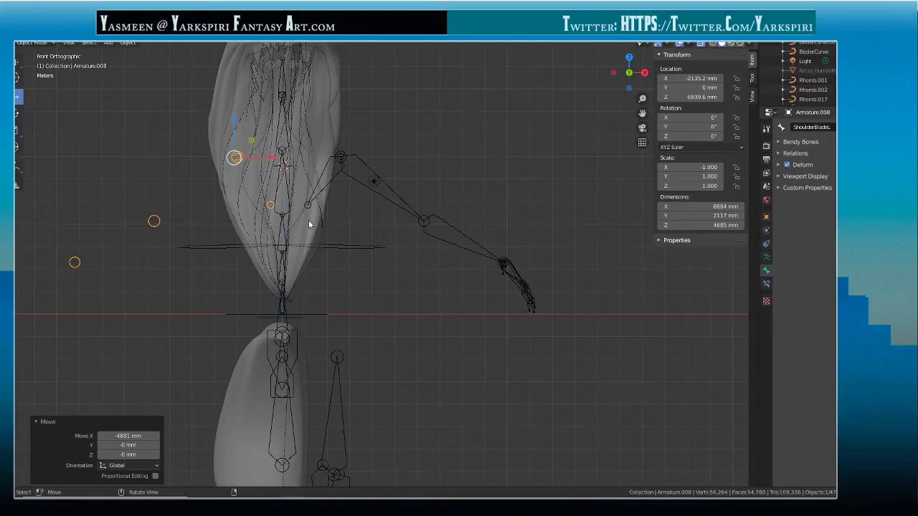
pyautogui.moveTo(270, 158); pyautogui.dragTo(100, 207)
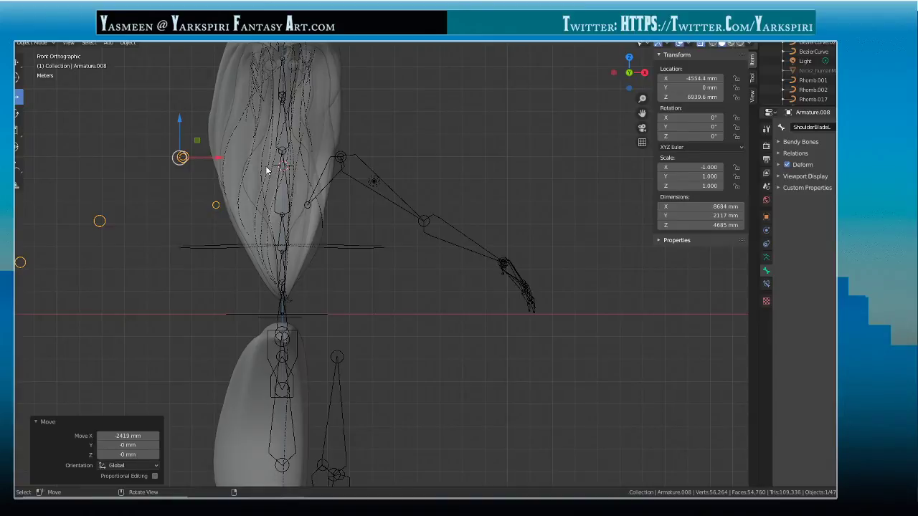
# - Inspect the mirrored arm's shoulder blade and shoulder joints in Edit Mode, and delete the mirrored armature
pyautogui.click(218, 206)
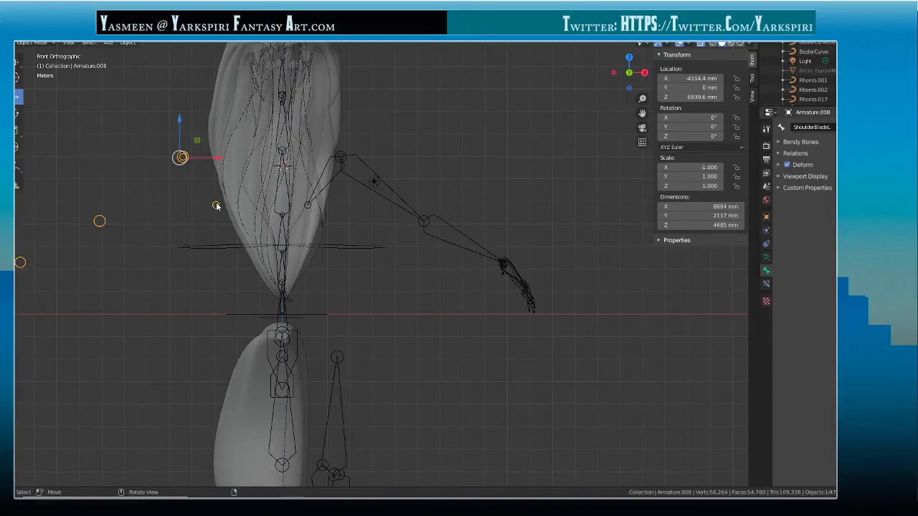
pyautogui.press('Tab')
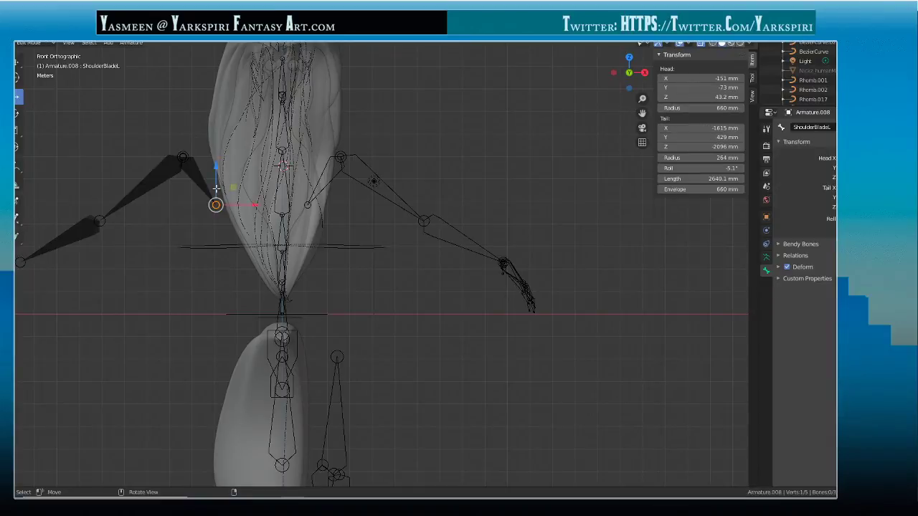
pyautogui.moveTo(180, 193); pyautogui.dragTo(154, 202, button='middle')
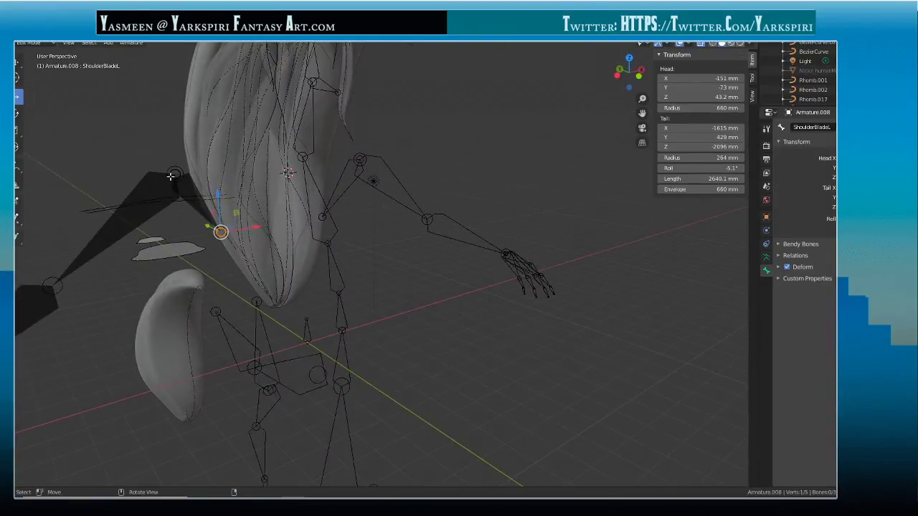
pyautogui.click(173, 175)
pyautogui.moveTo(61, 273); pyautogui.dragTo(130, 228, button='middle')
pyautogui.press('Tab')
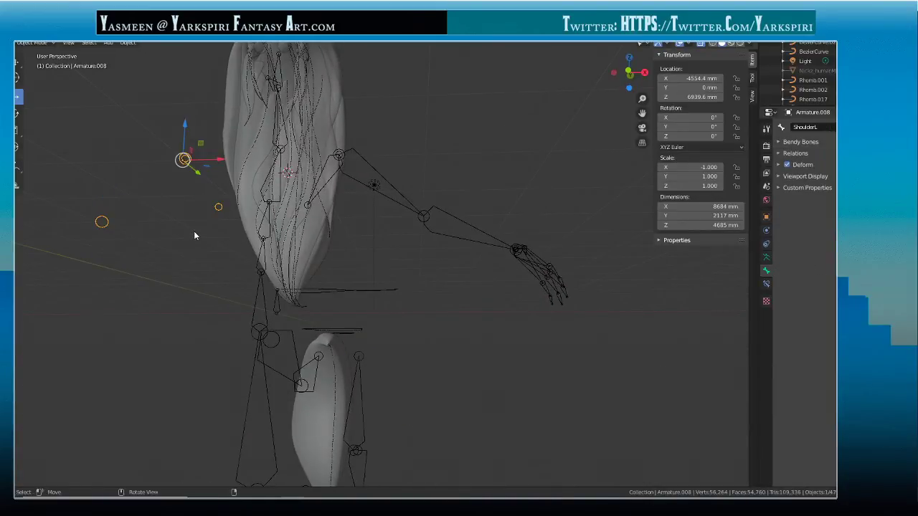
pyautogui.moveTo(193, 231); pyautogui.dragTo(334, 237, button='middle')
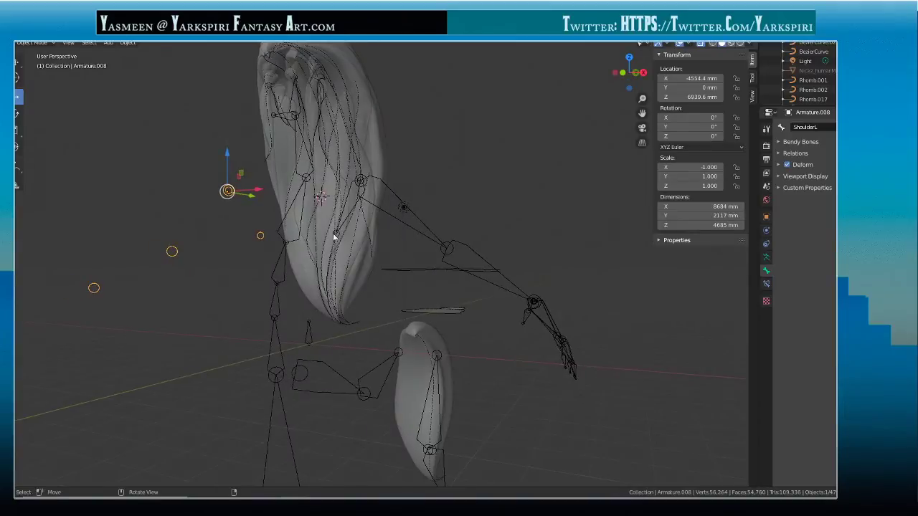
pyautogui.press('Delete')
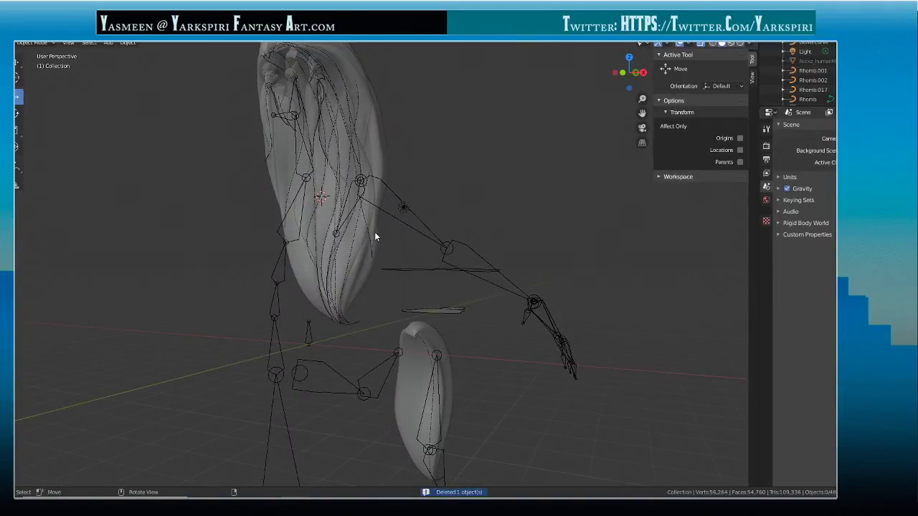
# - Examine the remaining armature bones from several angles, covering the head, spine, arm, hand and legs
pyautogui.moveTo(367, 237); pyautogui.dragTo(464, 267, button='middle')
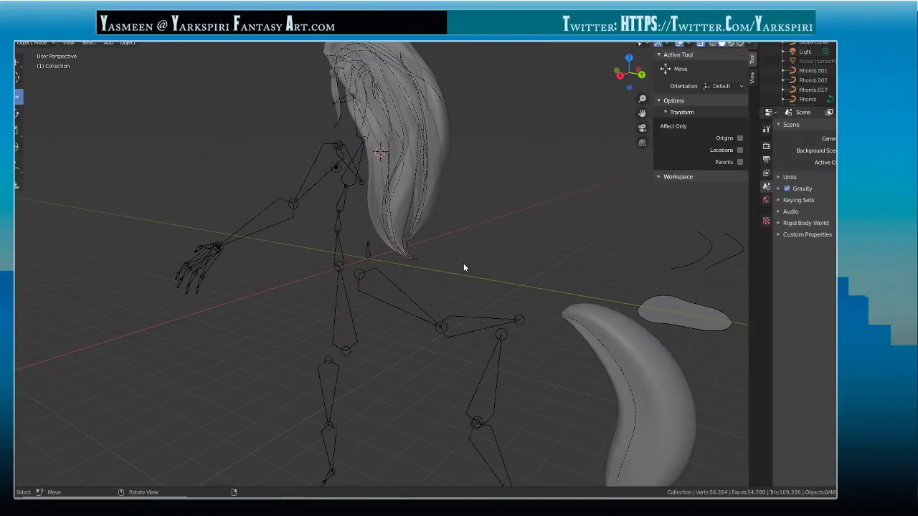
pyautogui.moveTo(433, 265); pyautogui.dragTo(279, 213, button='middle')
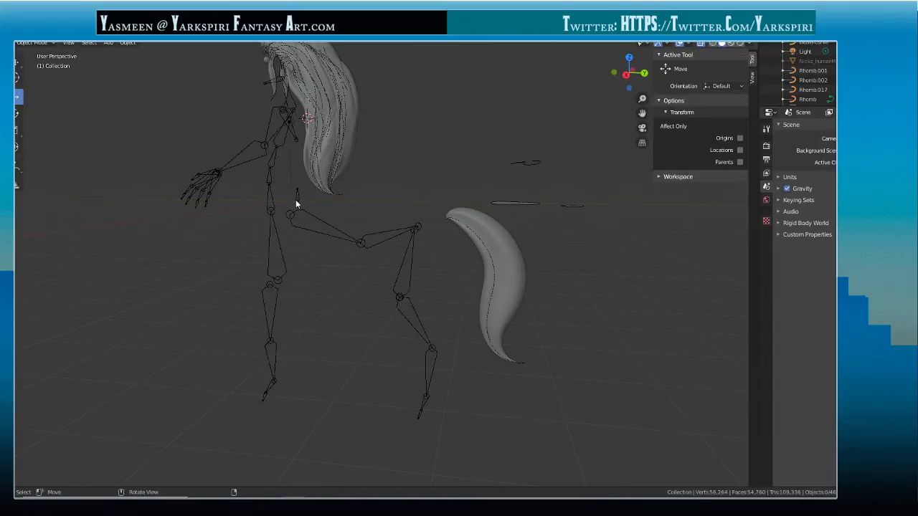
pyautogui.moveTo(308, 152); pyautogui.dragTo(382, 242, button='middle')
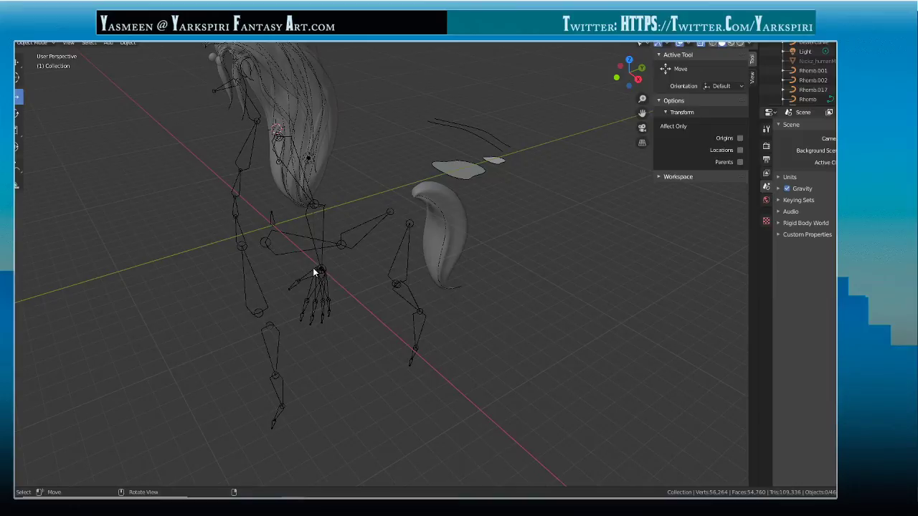
pyautogui.moveTo(375, 258); pyautogui.dragTo(329, 183, button='middle')
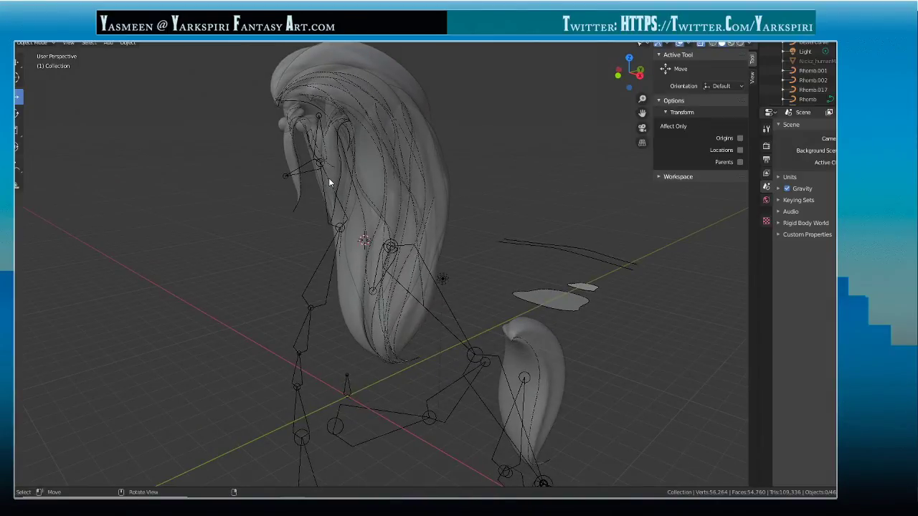
pyautogui.moveTo(318, 182); pyautogui.dragTo(241, 125, button='middle')
pyautogui.moveTo(303, 178); pyautogui.dragTo(288, 152, button='middle')
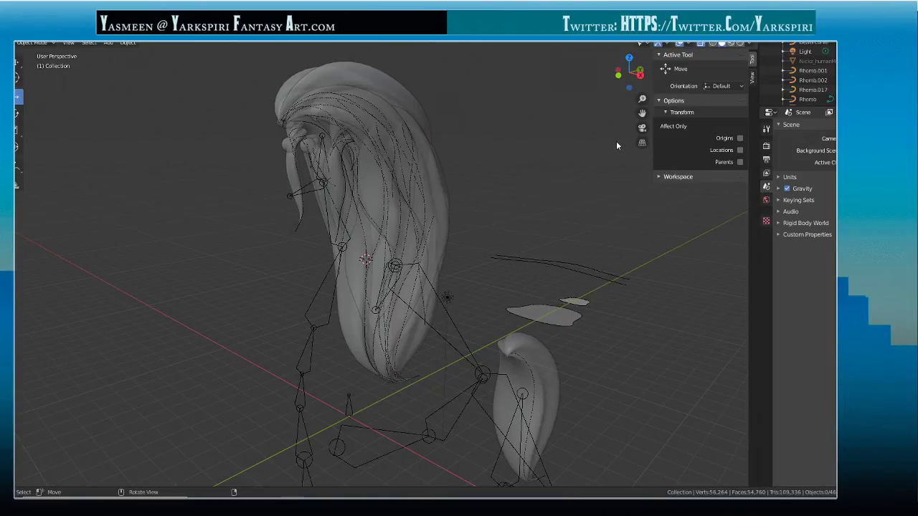
pyautogui.scroll(-3, 560, 327)
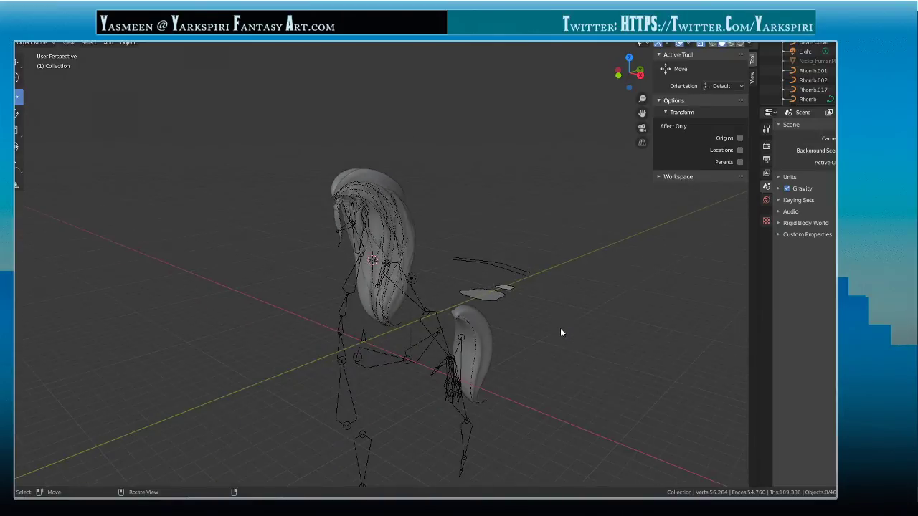
pyautogui.moveTo(560, 328); pyautogui.dragTo(530, 228, button='middle')
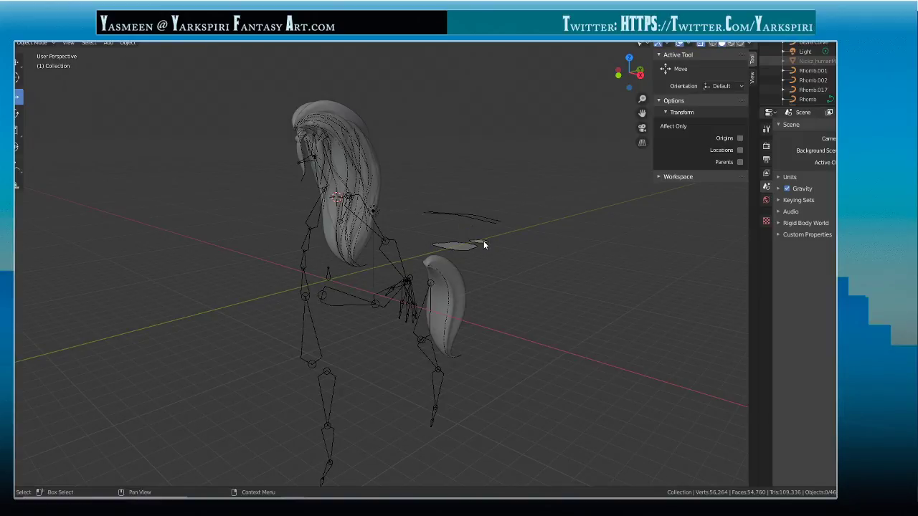
# - Unhide the centaur body mesh and turn off X-Ray in the viewport shading
pyautogui.hotkey('alt', 'h')
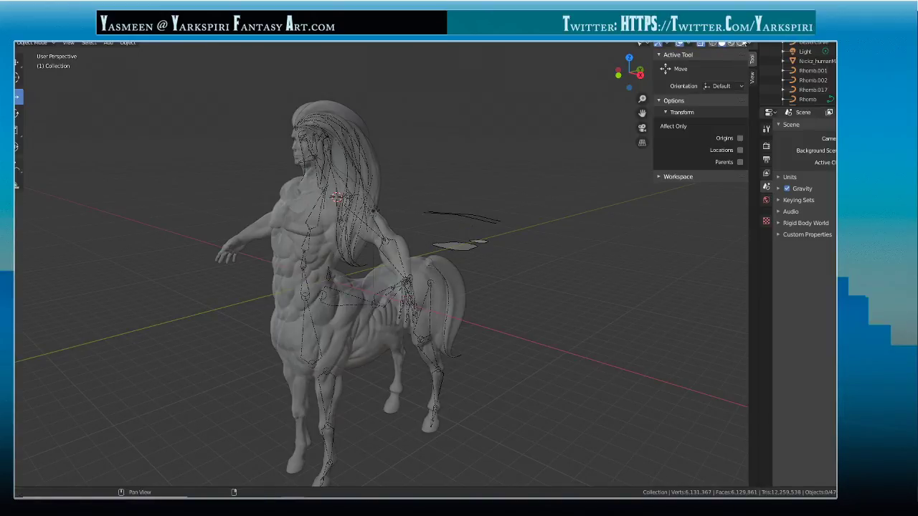
pyautogui.click(750, 43)
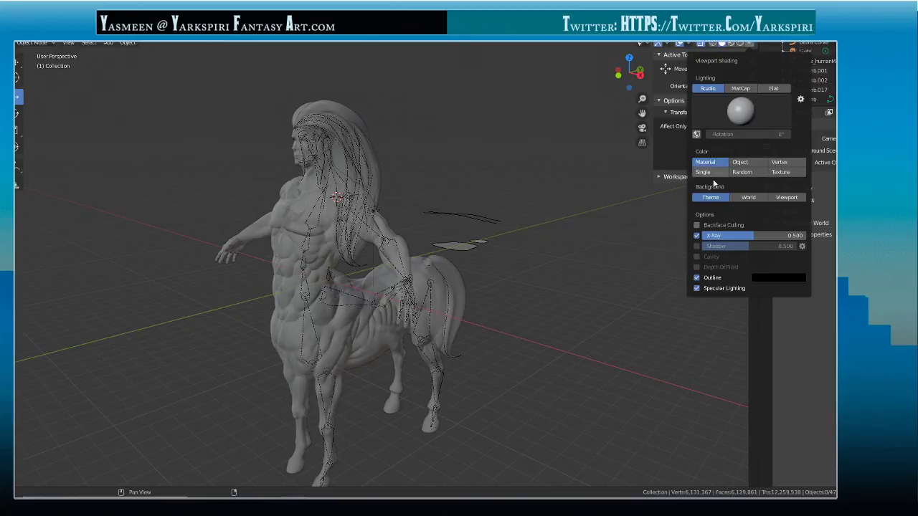
pyautogui.click(697, 235)
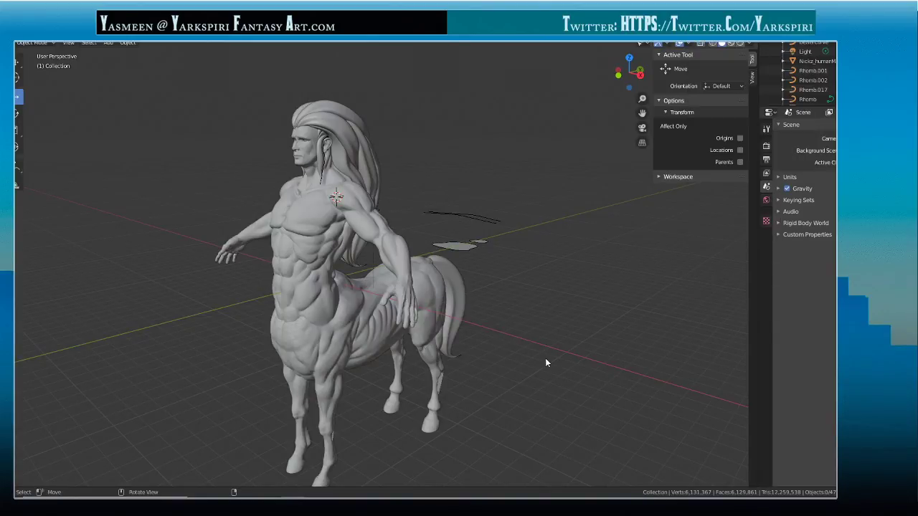
# - Examine the solid centaur sculpt up close and as a whole, covering the torso, arms, horse body, legs and tail
pyautogui.scroll(3, 545, 344)
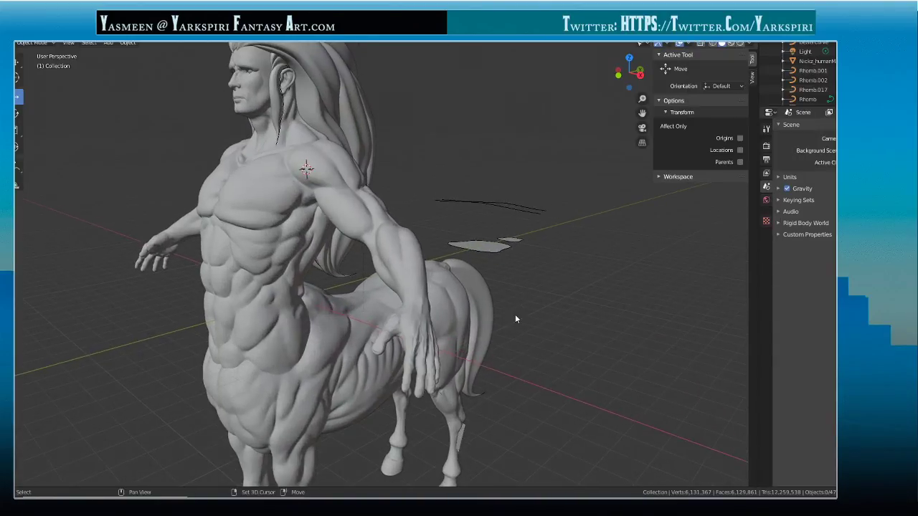
pyautogui.moveTo(515, 319); pyautogui.dragTo(520, 228, button='middle')
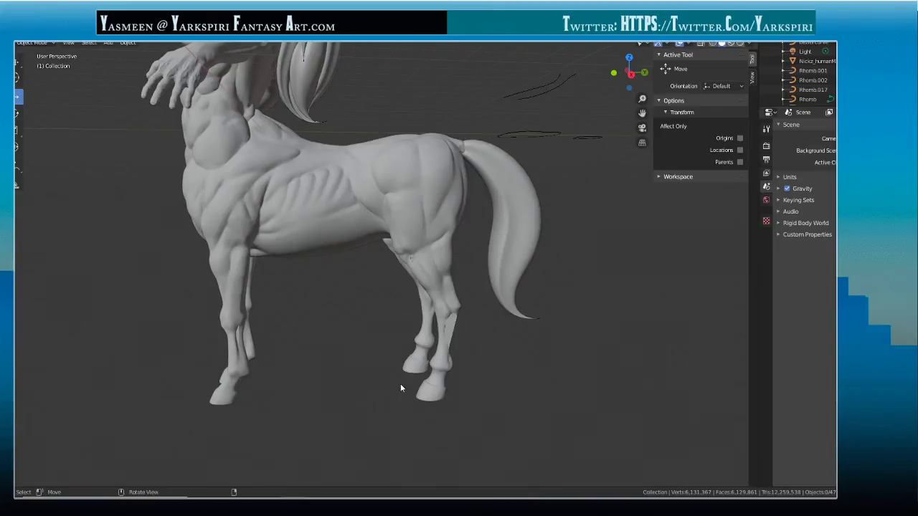
pyautogui.moveTo(400, 388); pyautogui.dragTo(375, 368, button='middle')
pyautogui.keyDown('shift'); pyautogui.moveTo(395, 180); pyautogui.dragTo(448, 384, button='middle'); pyautogui.keyUp('shift')
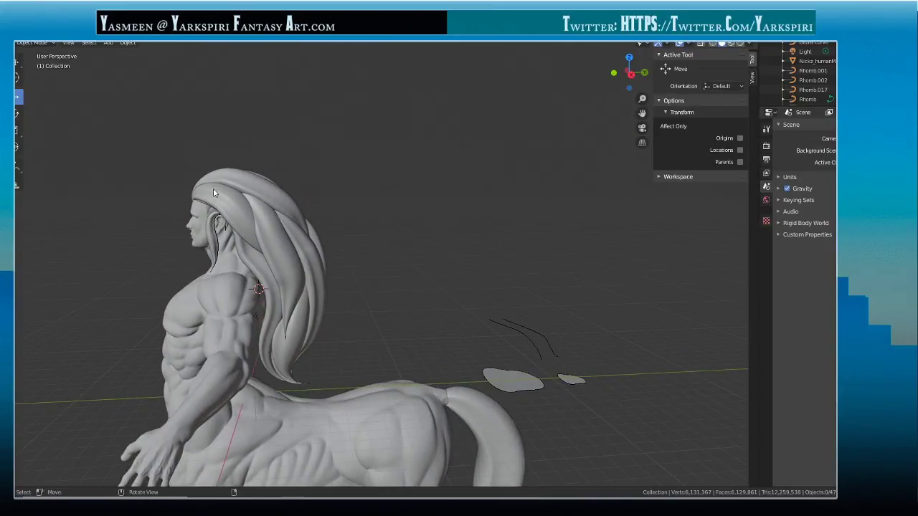
pyautogui.moveTo(214, 193); pyautogui.dragTo(463, 143, button='middle')
pyautogui.scroll(5, 344, 190)
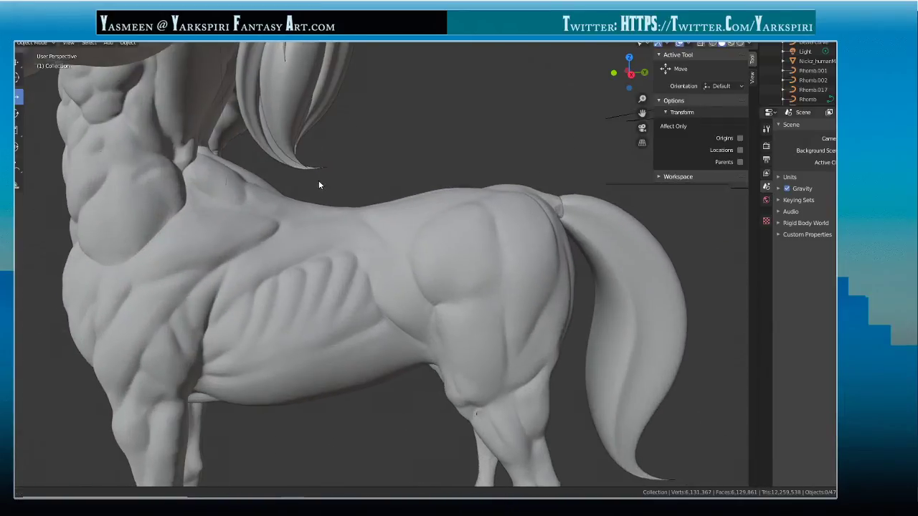
pyautogui.moveTo(319, 185); pyautogui.dragTo(512, 258, button='middle')
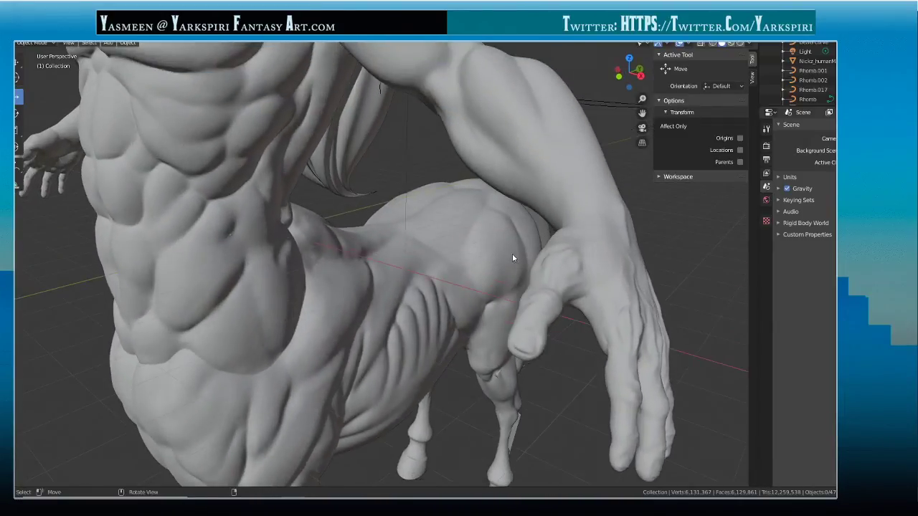
pyautogui.moveTo(549, 349); pyautogui.dragTo(473, 266, button='middle')
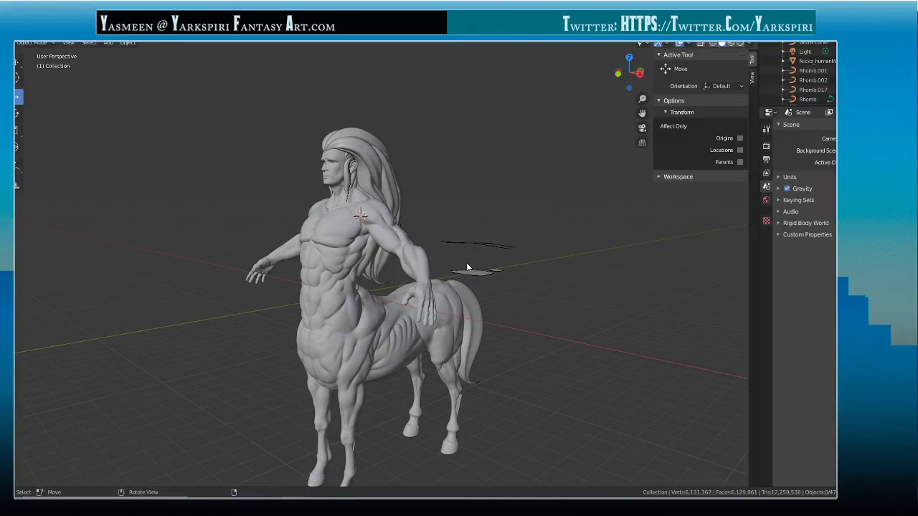
pyautogui.moveTo(567, 345); pyautogui.dragTo(574, 305, button='middle')
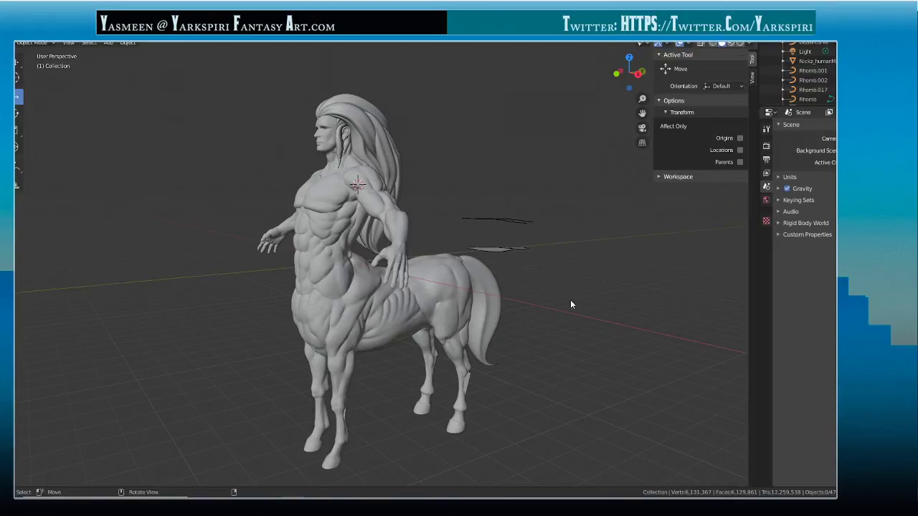